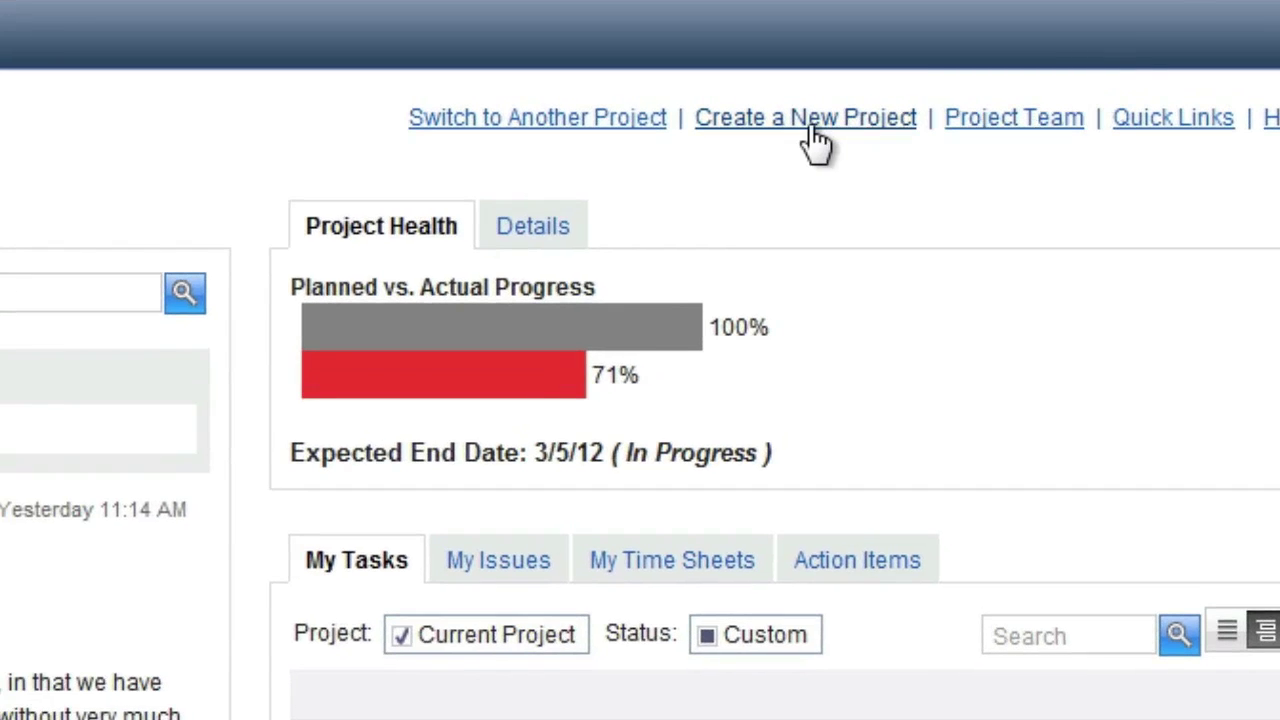
- Create a new project named Visual Gantt Editor Training, running 3/21/12 to 3/21/13
click(810, 122)
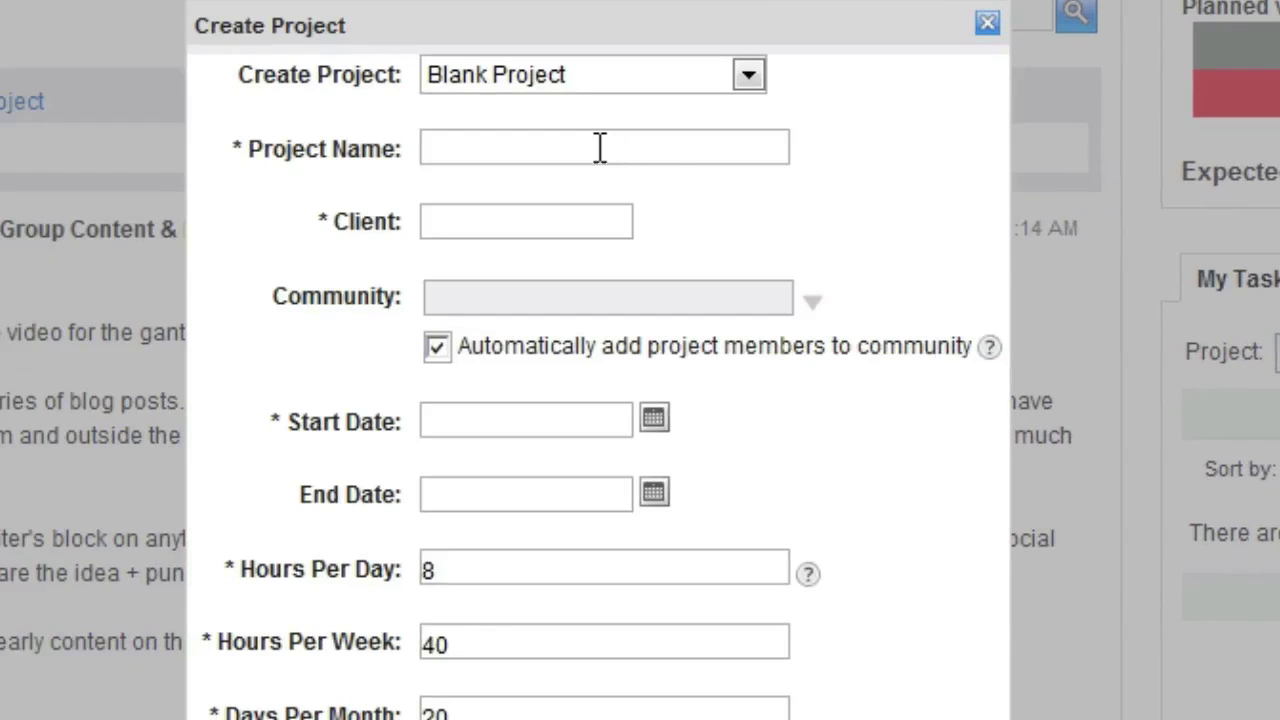
click(600, 147)
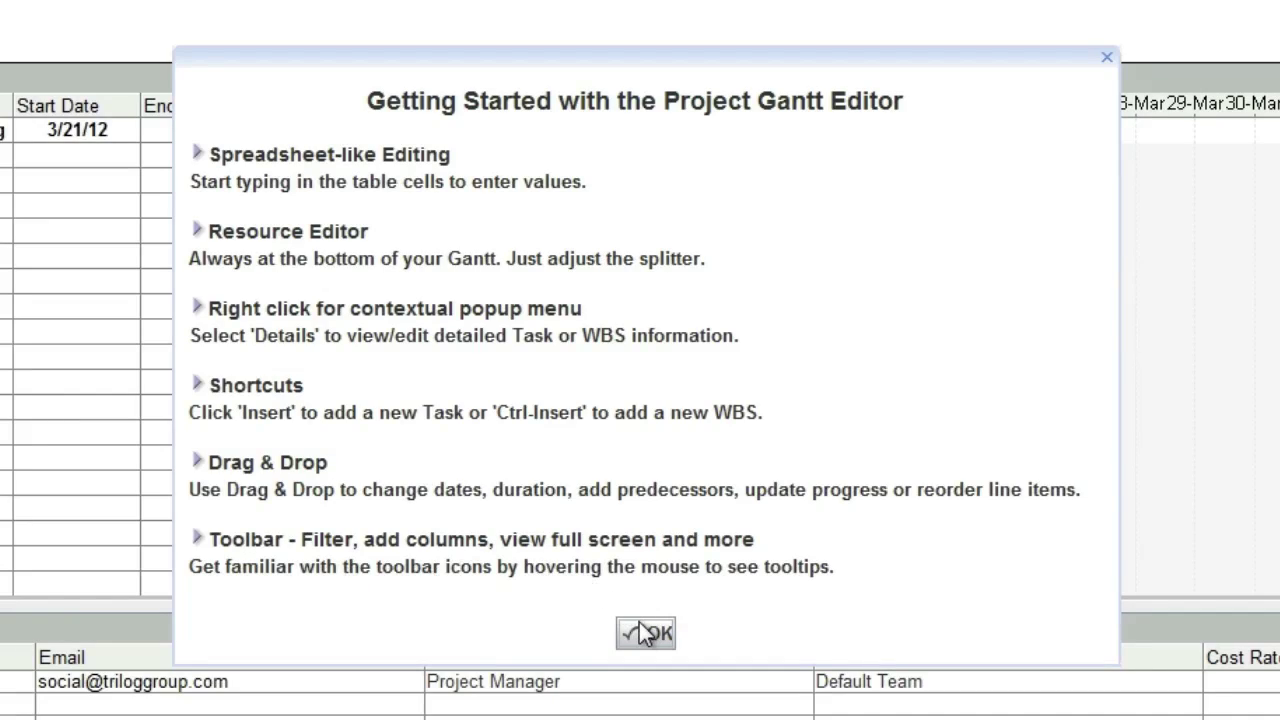
- Dismiss the Getting Started tips to reveal the Visual Gantt Editor Training summary task and Project Manager resource
click(642, 634)
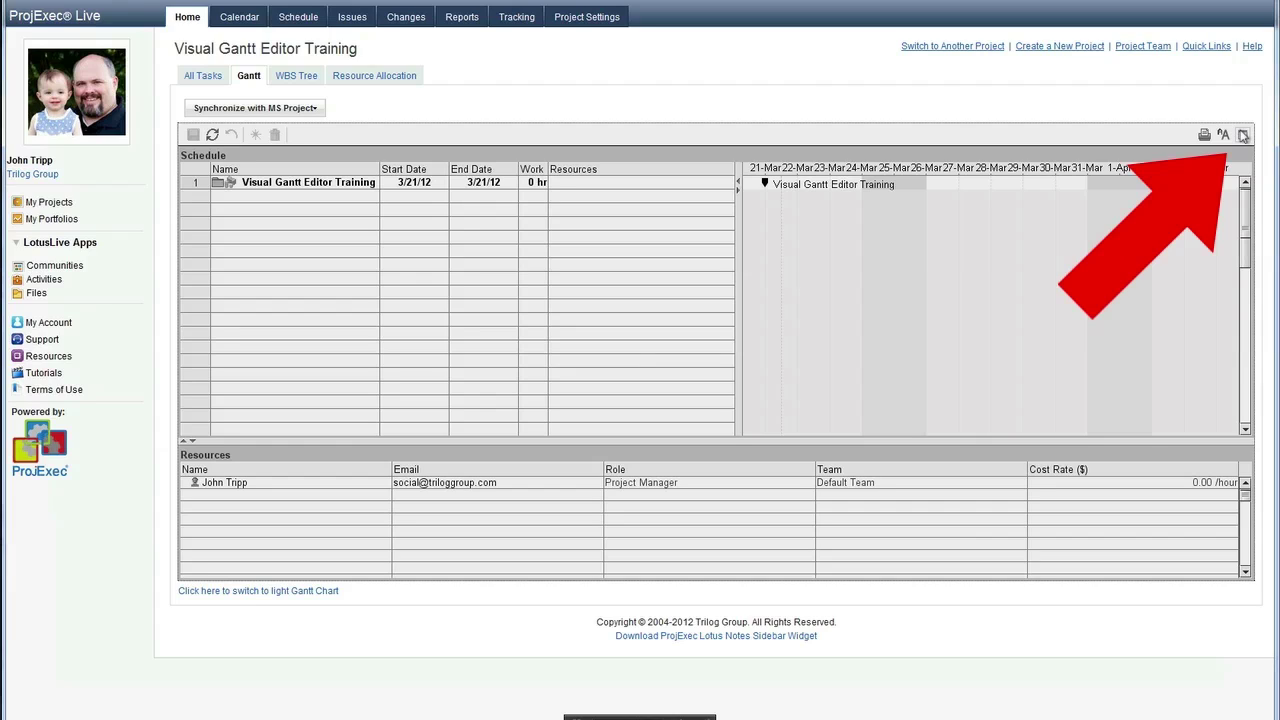
- Pop the Gantt editor out into its own full-screen ProjExec Gantt window
click(1243, 135)
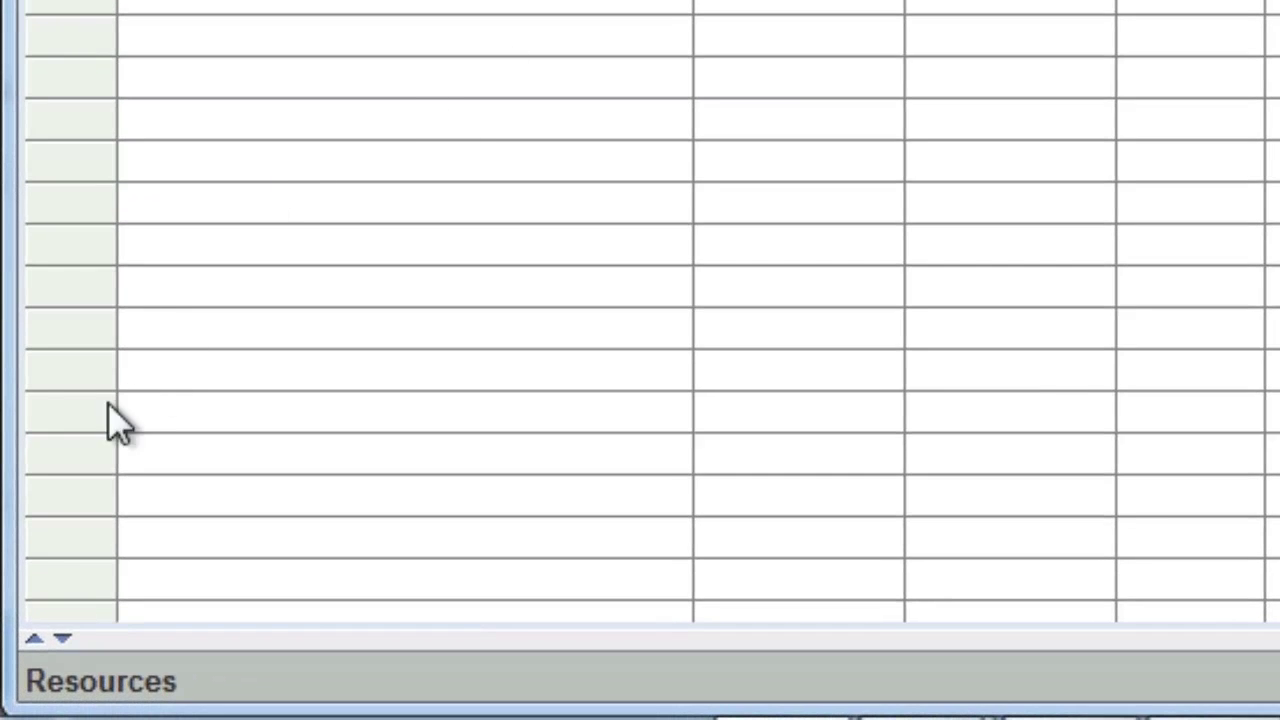
- Expand the Resources panel and add a second team member from the name suggestions
click(34, 636)
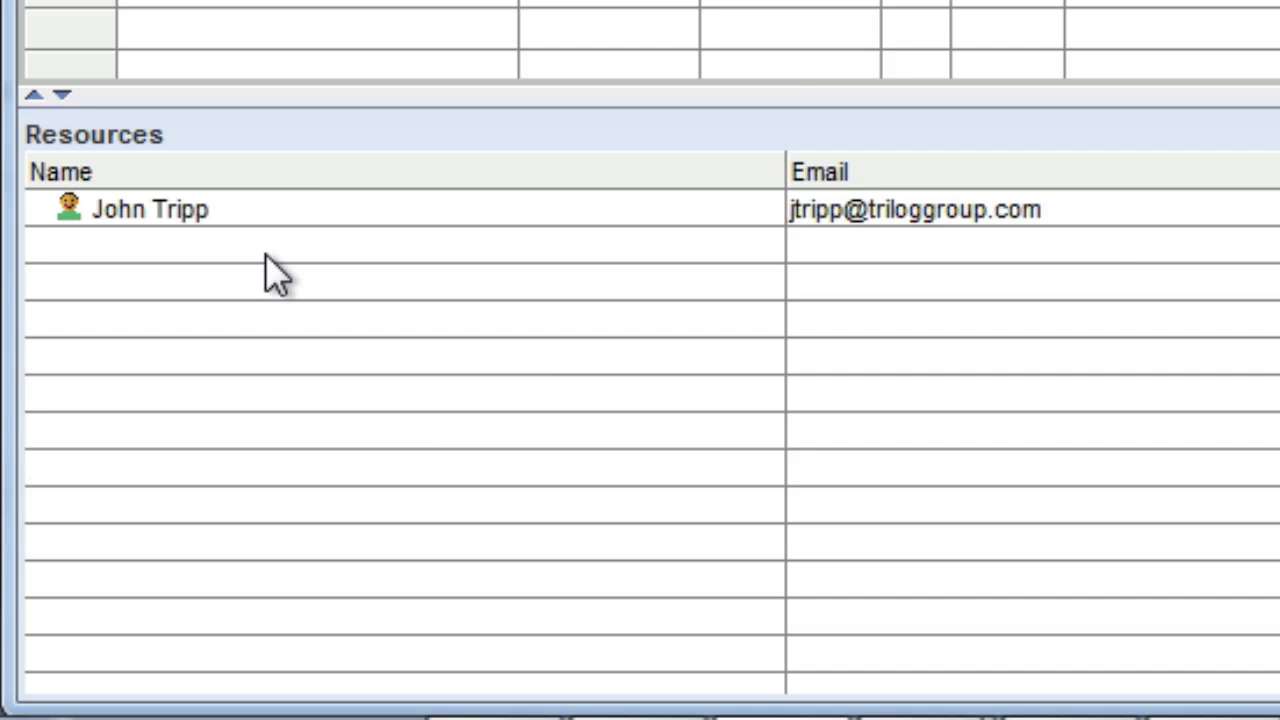
click(264, 253)
click(264, 253)
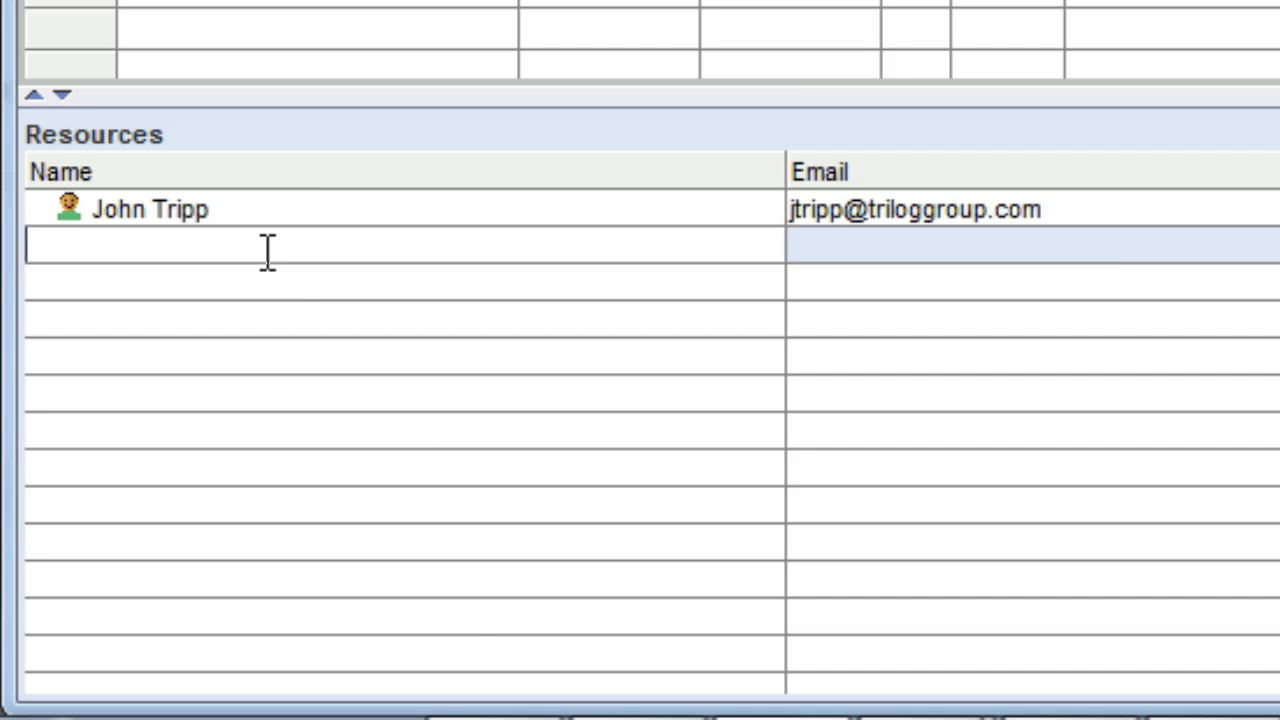
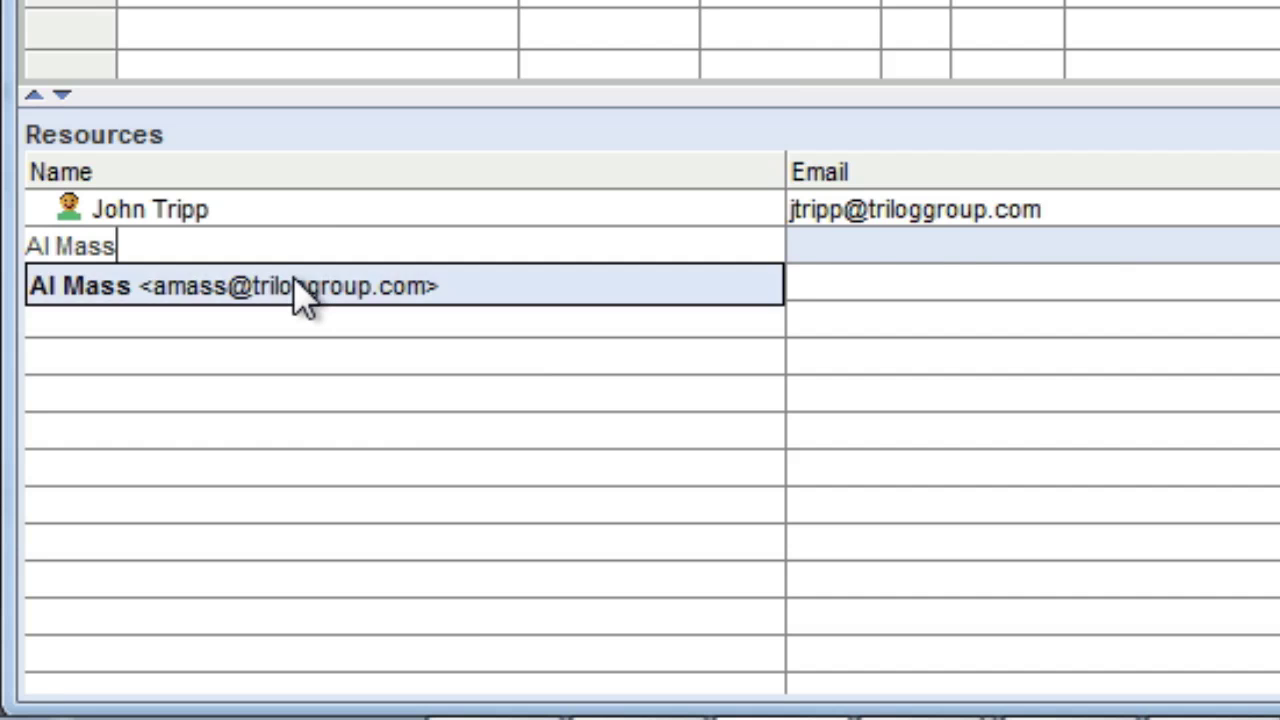
click(293, 280)
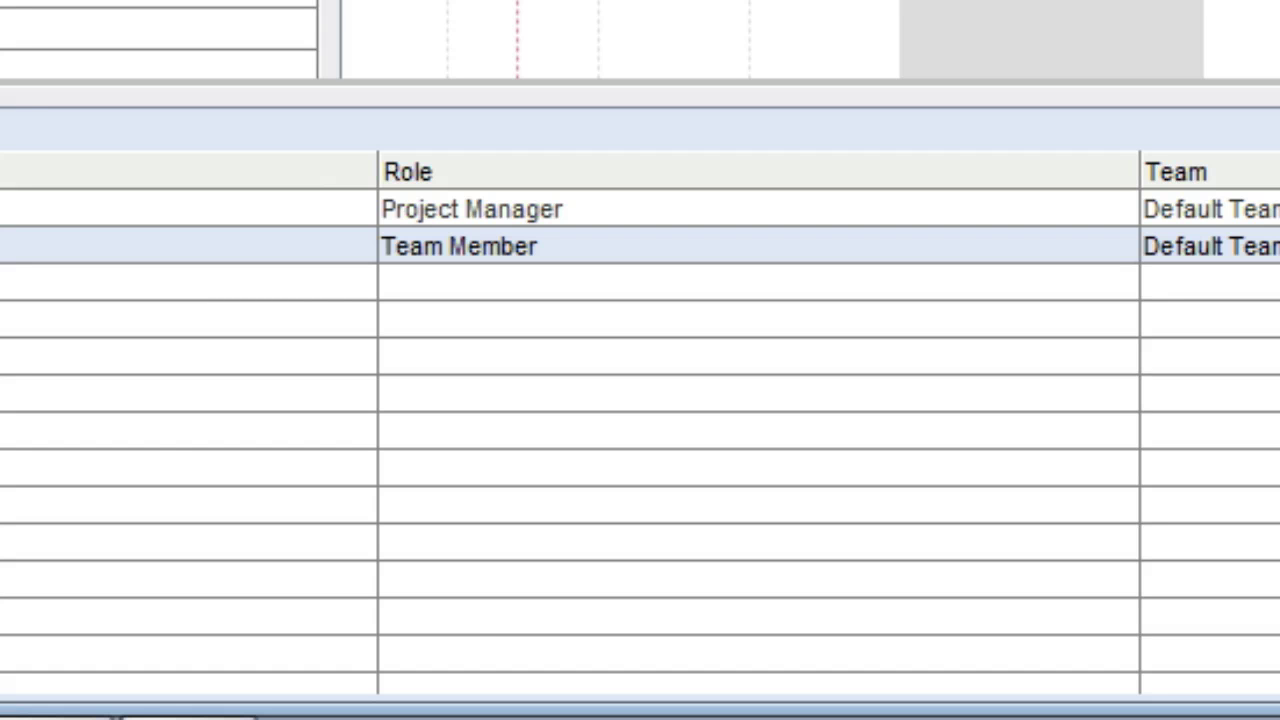
- Set the new team member's role to Project Manager
click(928, 246)
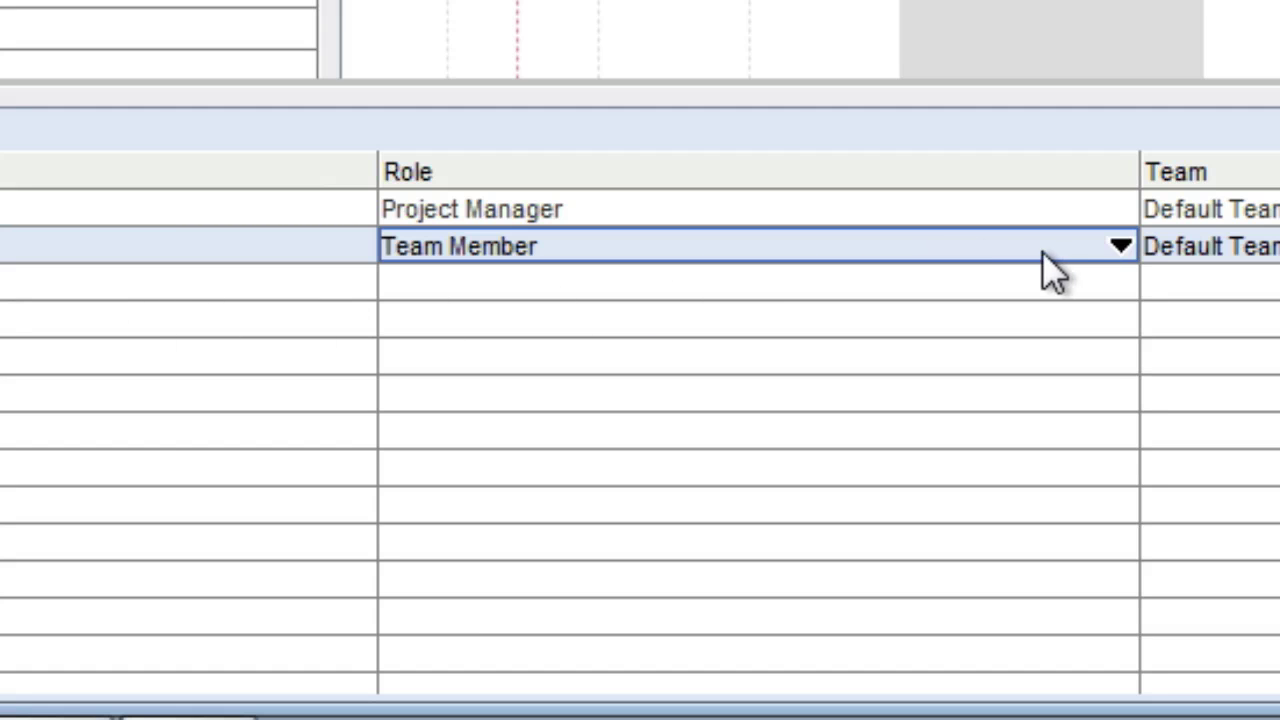
click(1122, 248)
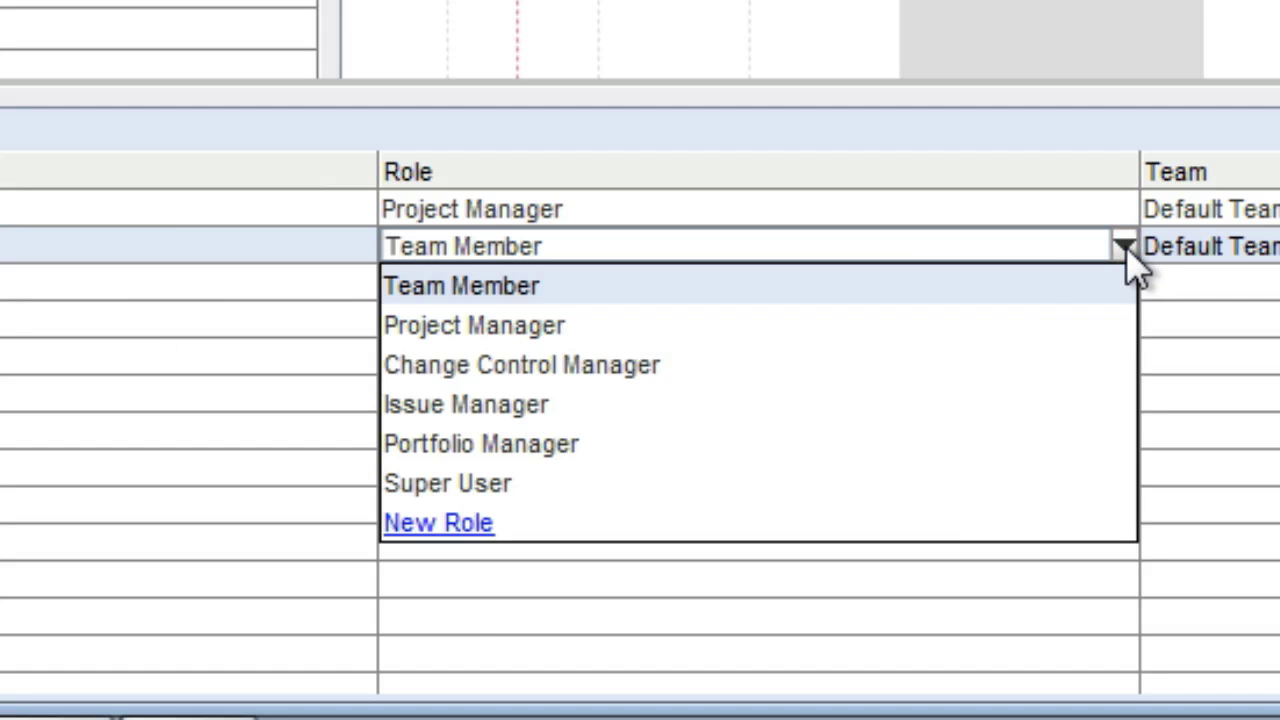
click(933, 312)
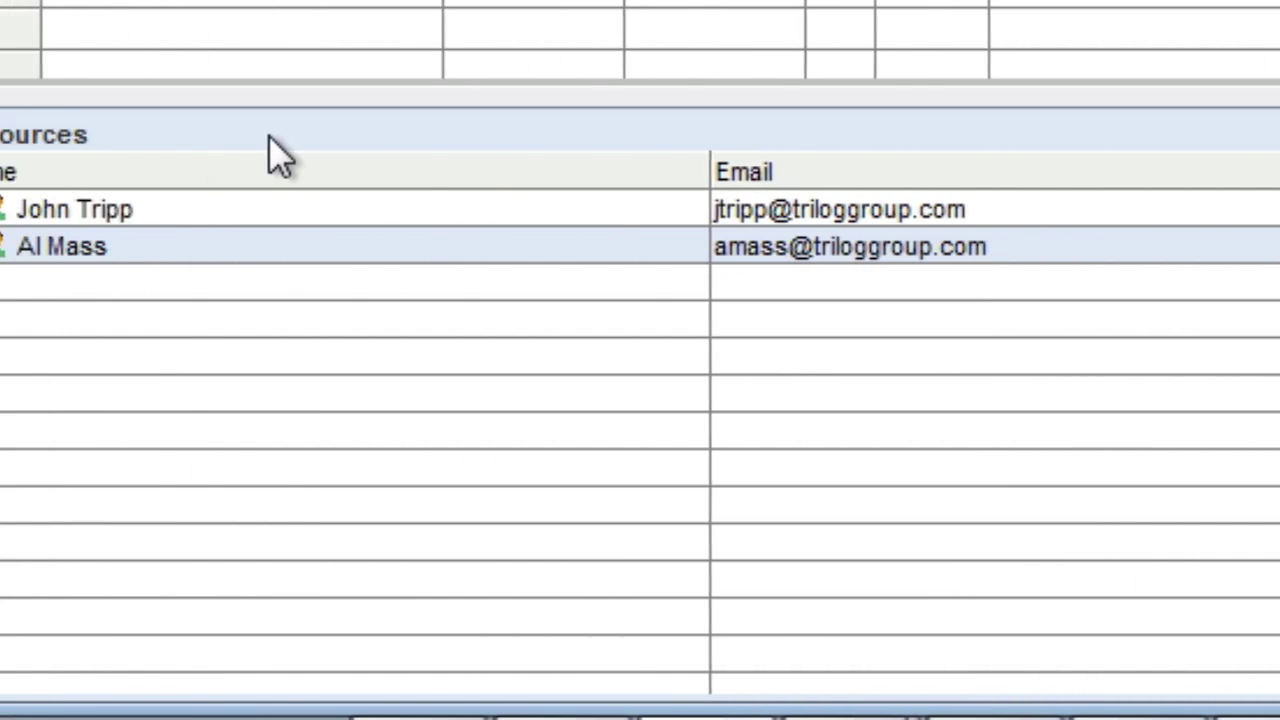
- Add generic Architect and Developer resources below the team members and save
click(142, 283)
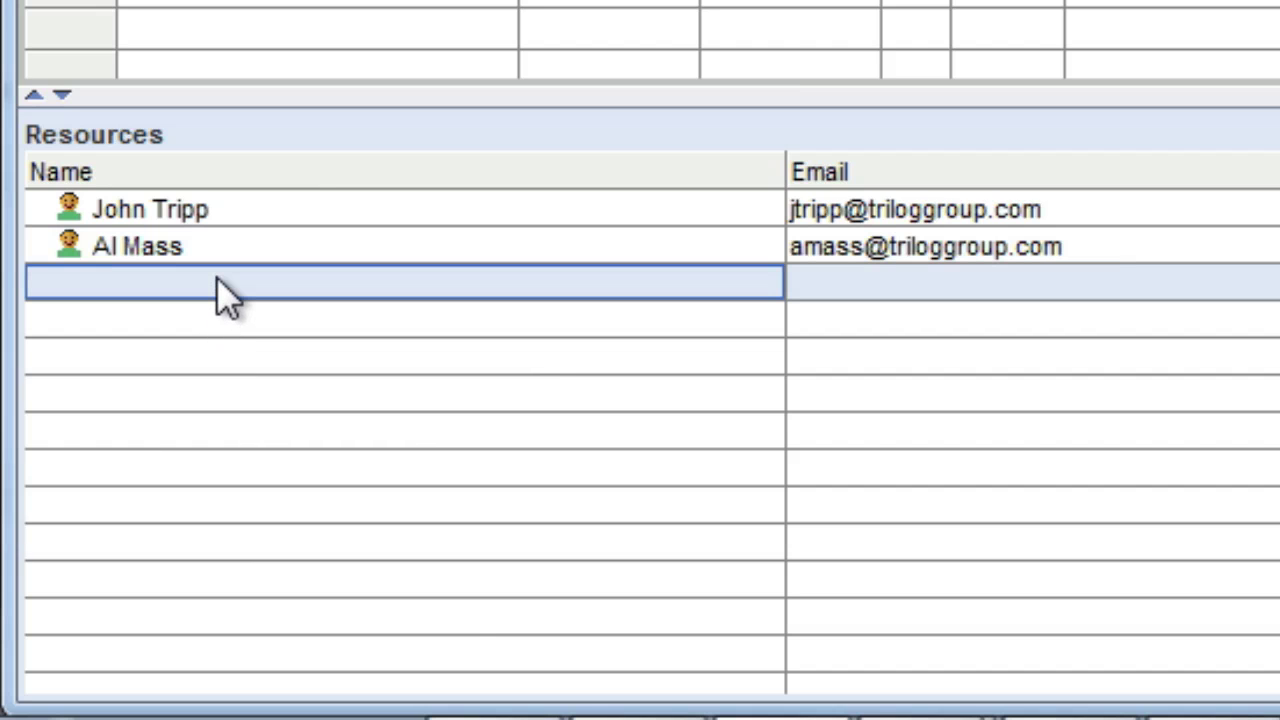
click(220, 283)
text(Architect)
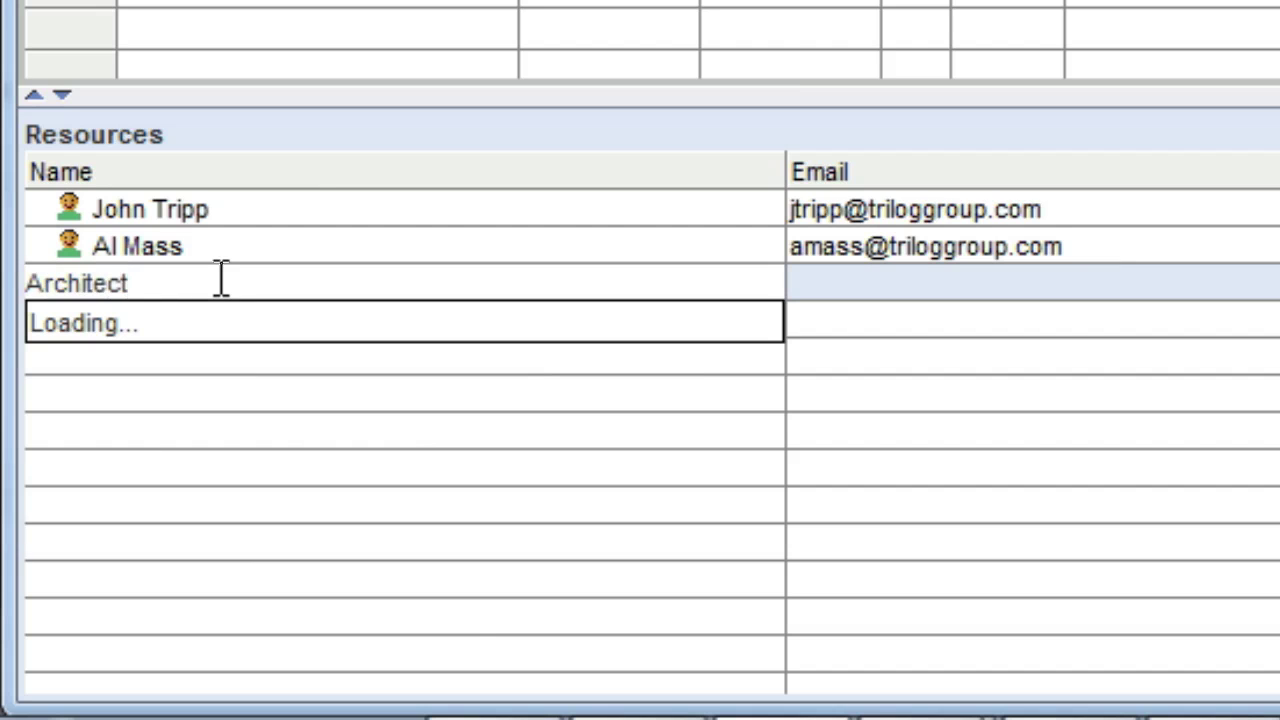
key(Return)
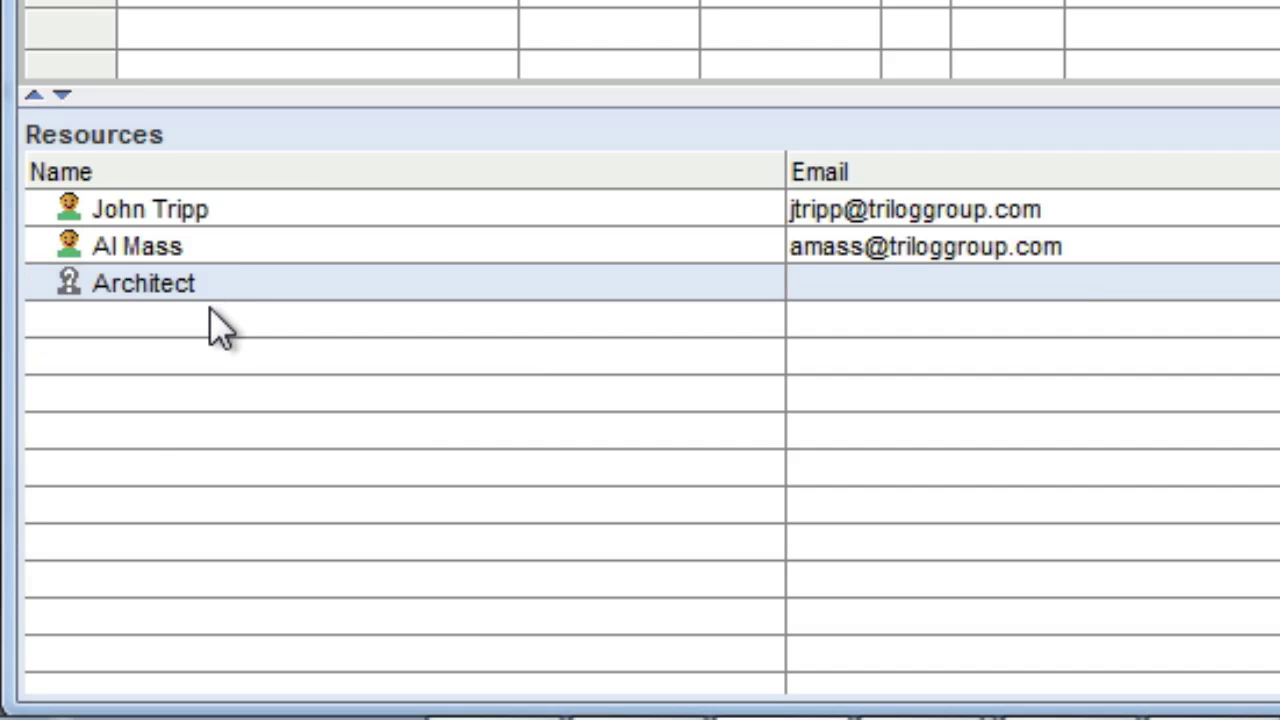
click(212, 314)
click(200, 319)
text(Developer)
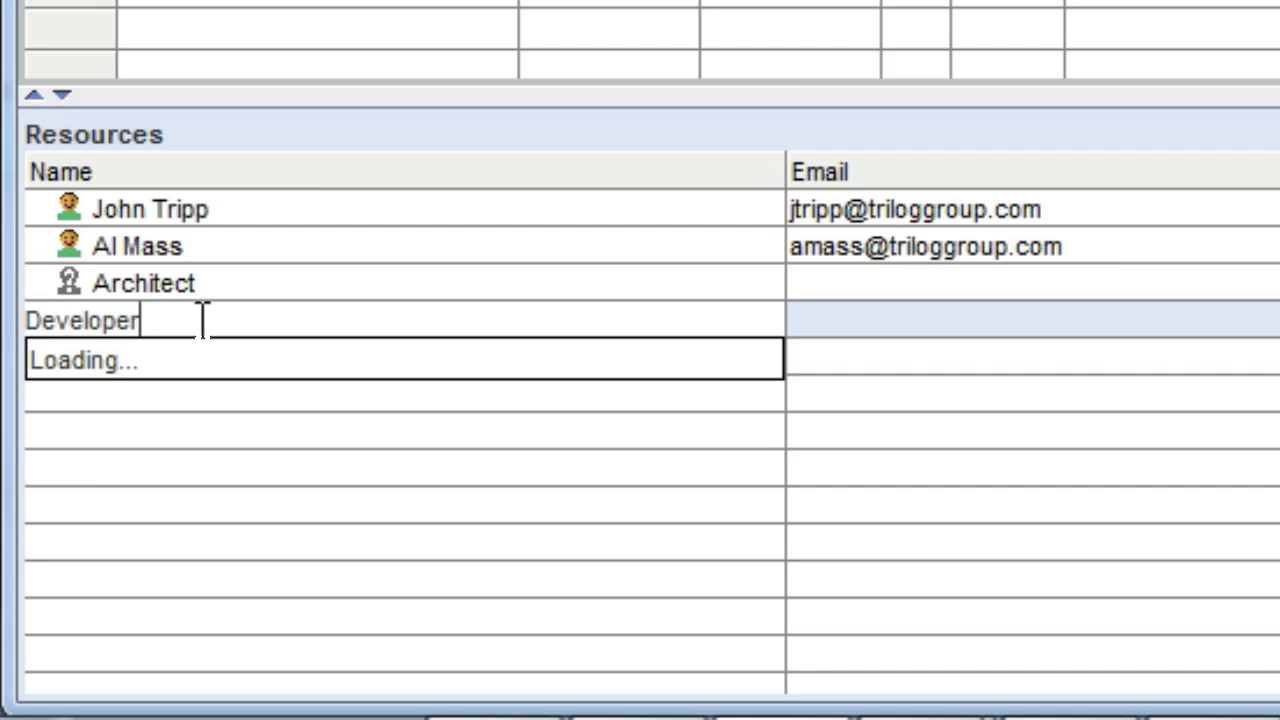
key(Return)
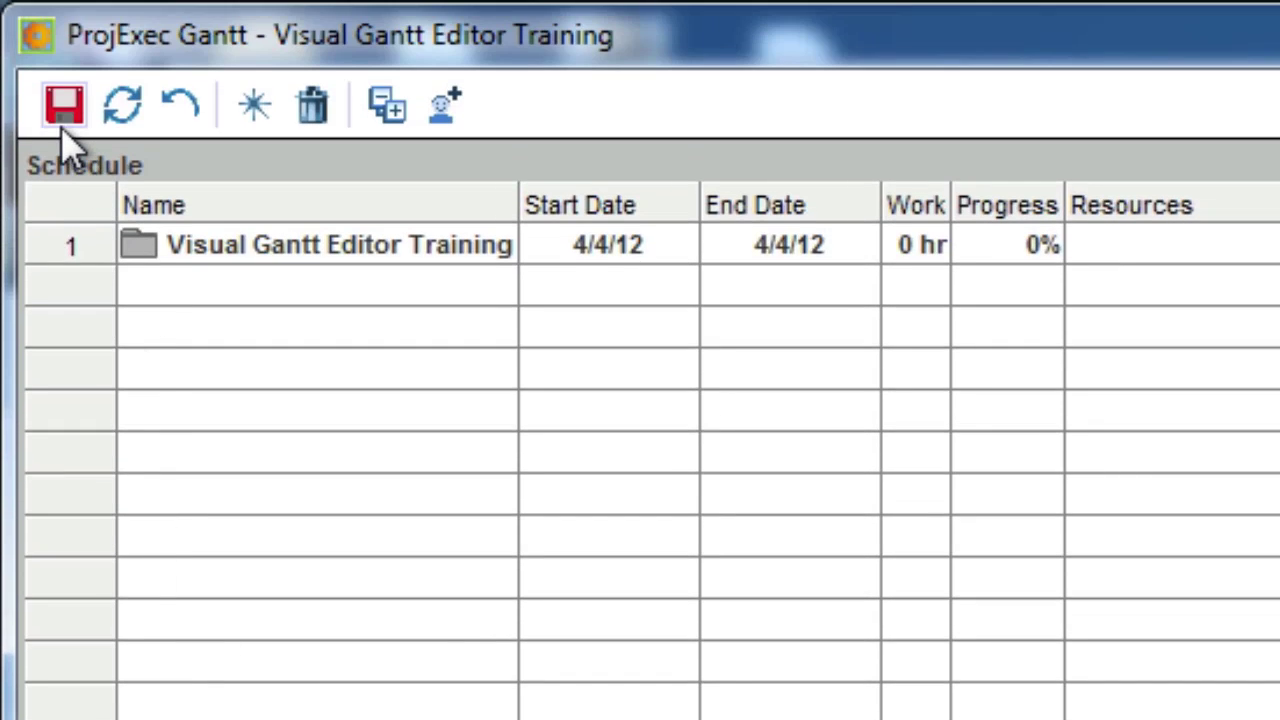
click(62, 128)
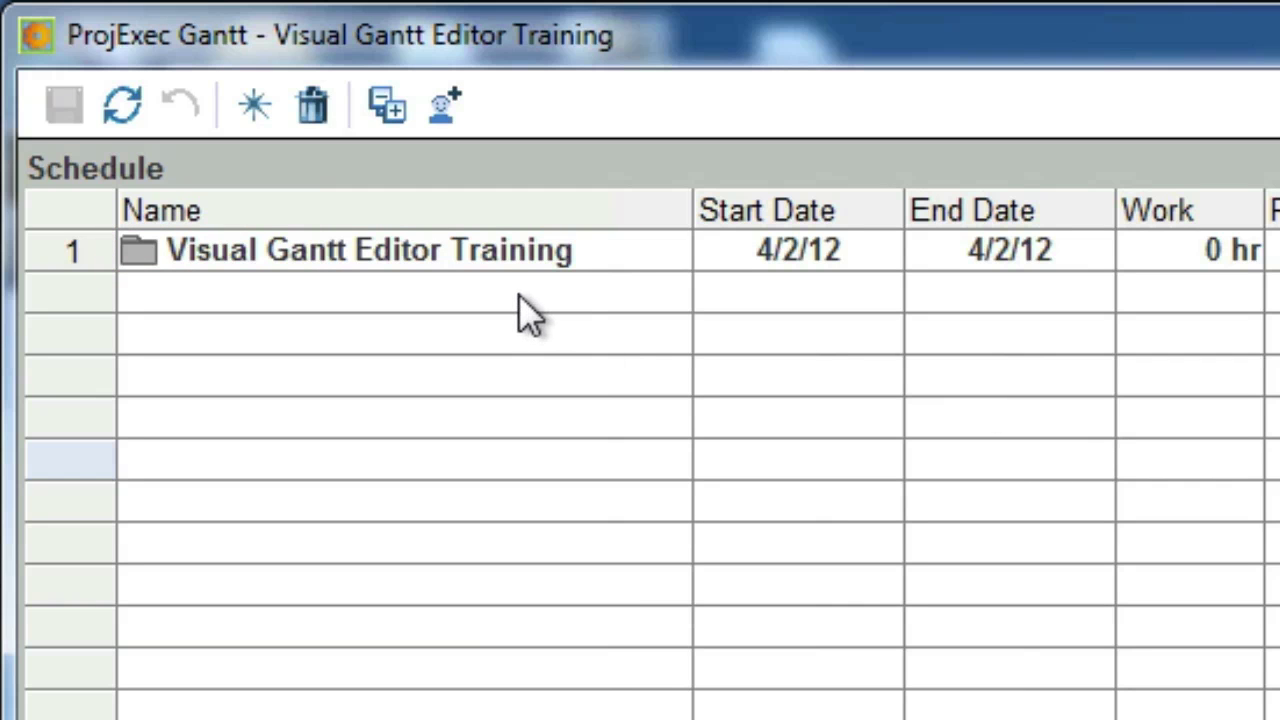
- Rename the top summary task to 'New Portal Development' and save the schedule
click(215, 262)
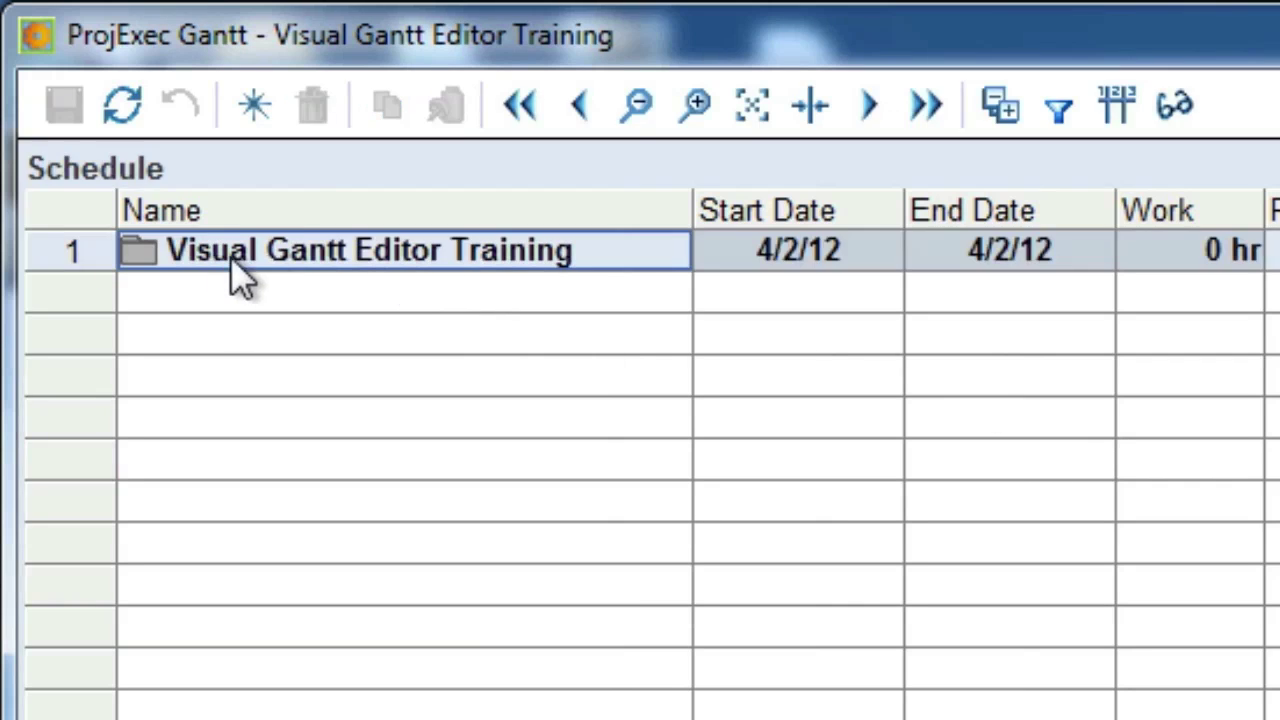
click(290, 265)
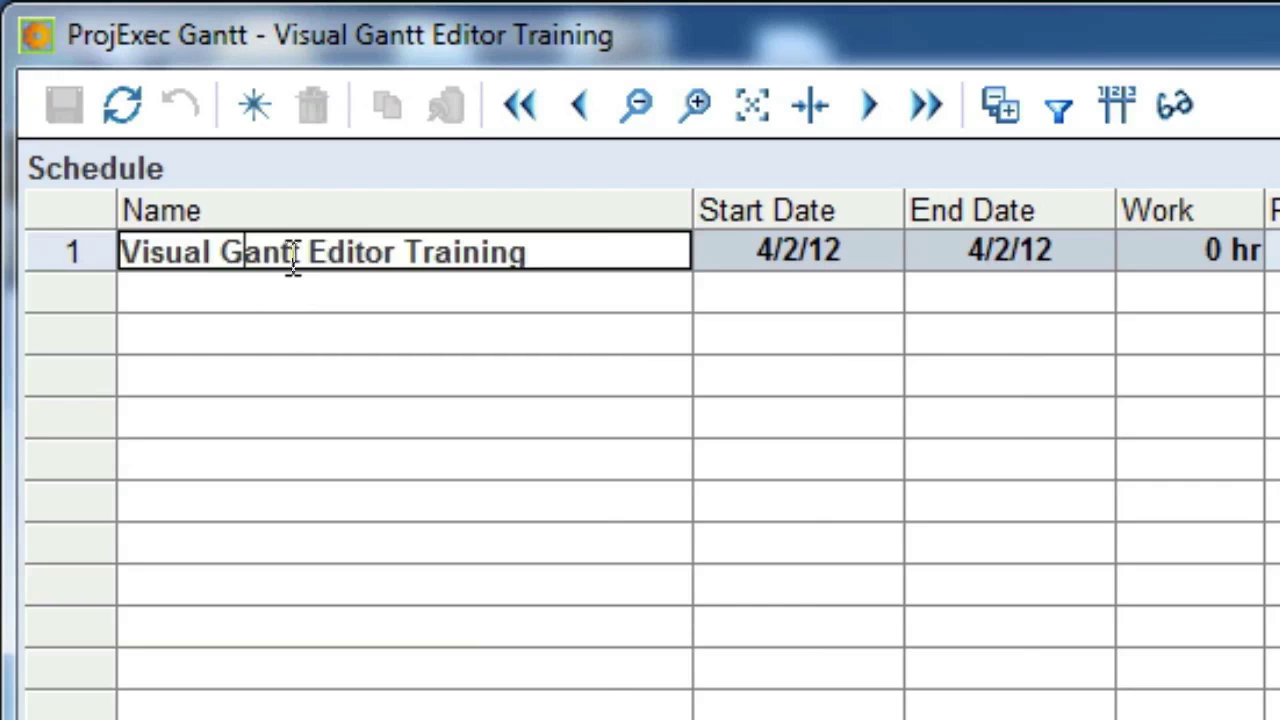
drag(517, 257, 50, 250)
text(N)
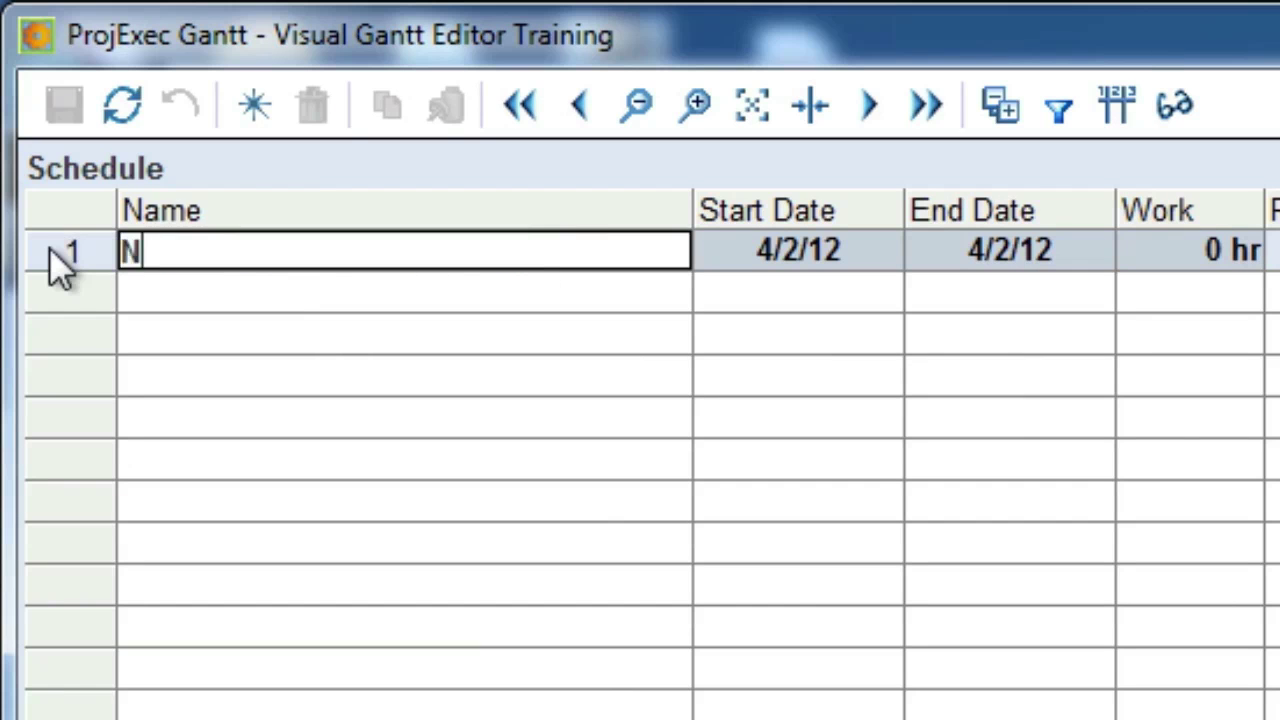
text(ew Portal Development)
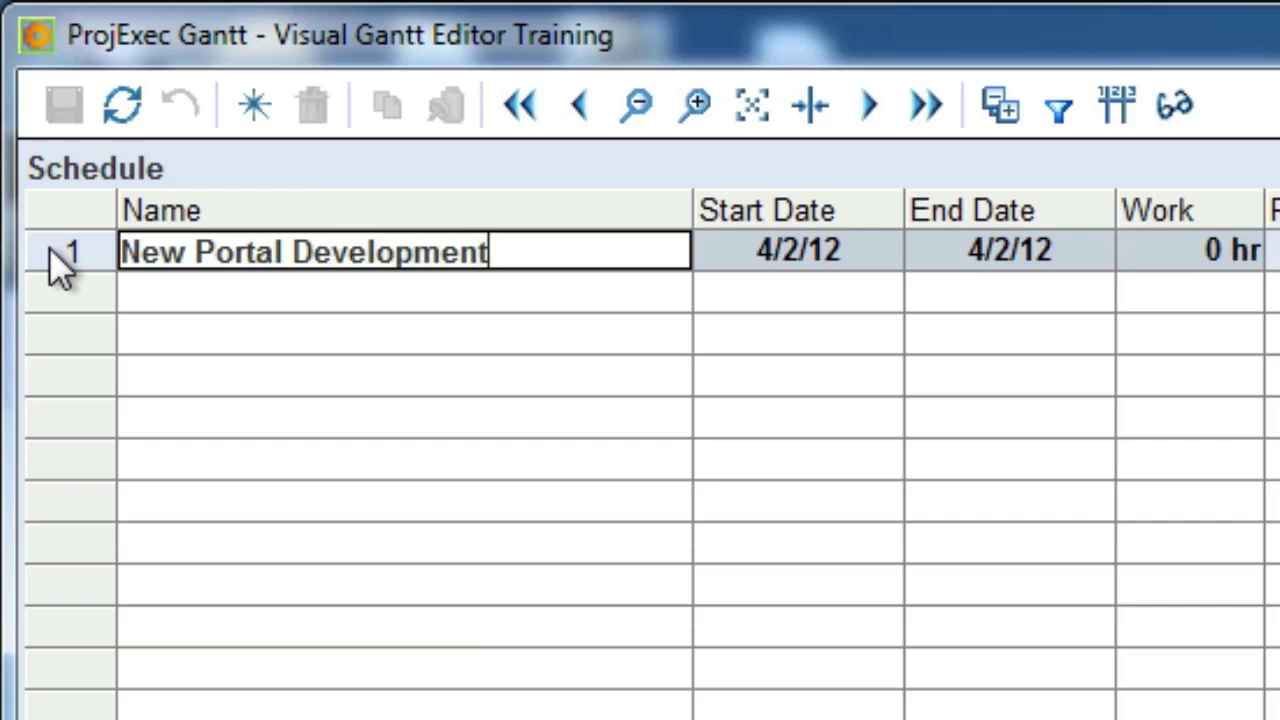
key(Return)
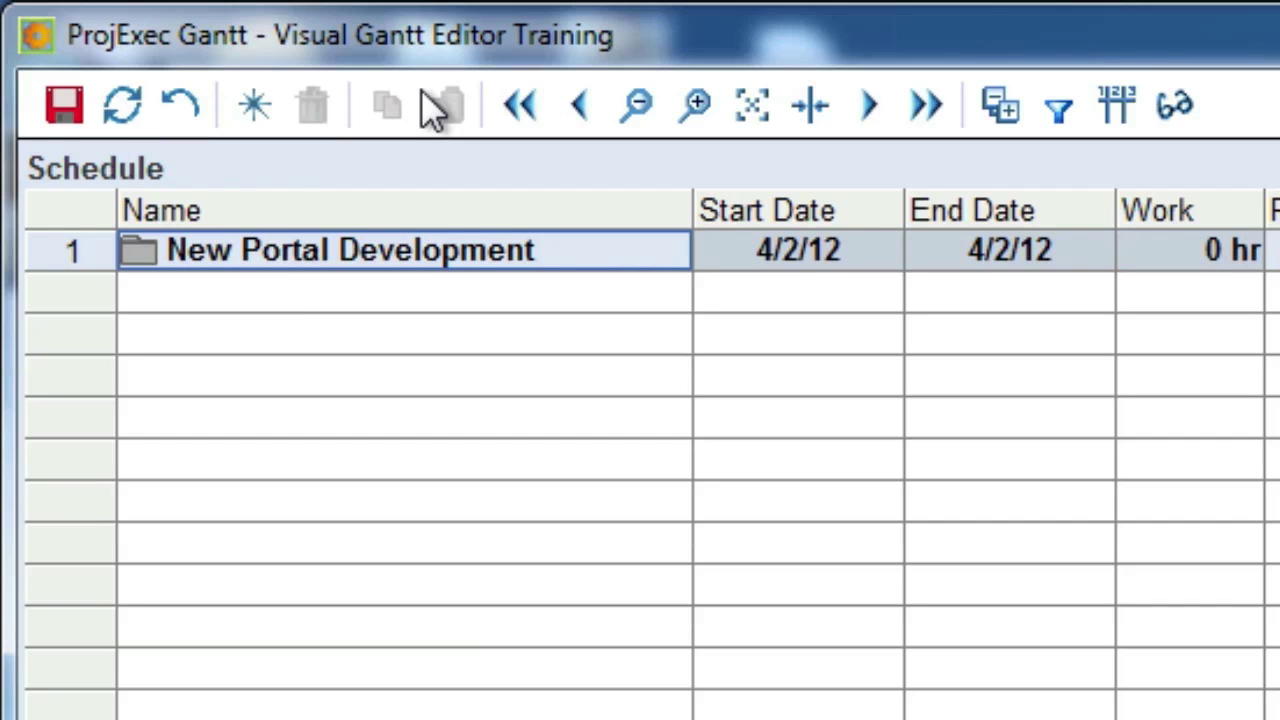
click(72, 92)
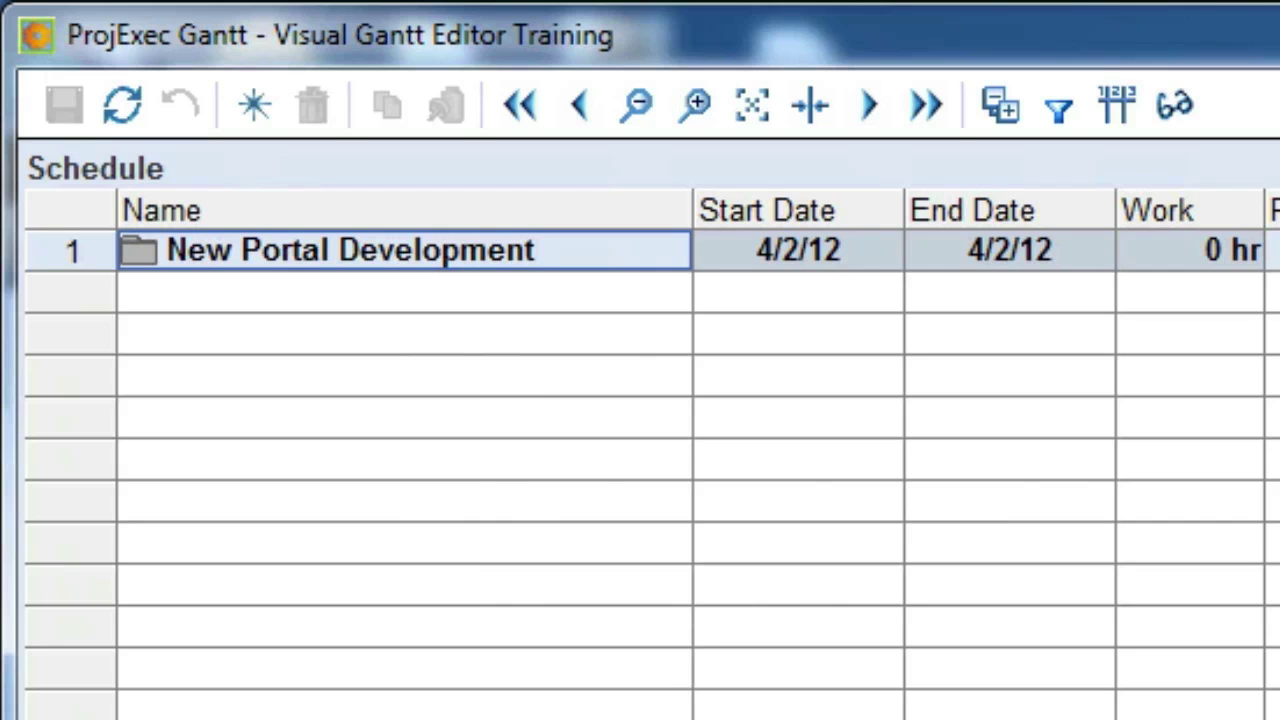
- Add a 'Project Initiation' WBS entry under New Portal Development and save the schedule
right_click(402, 249)
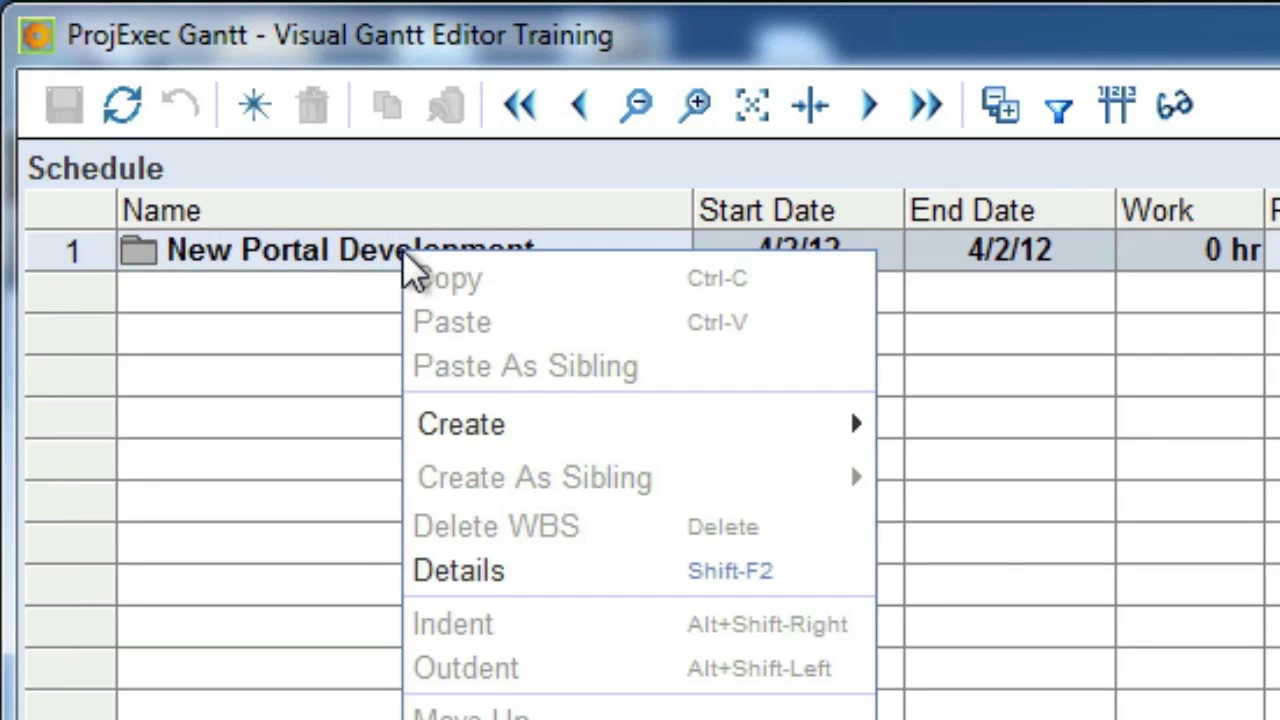
mouse_move(584, 413)
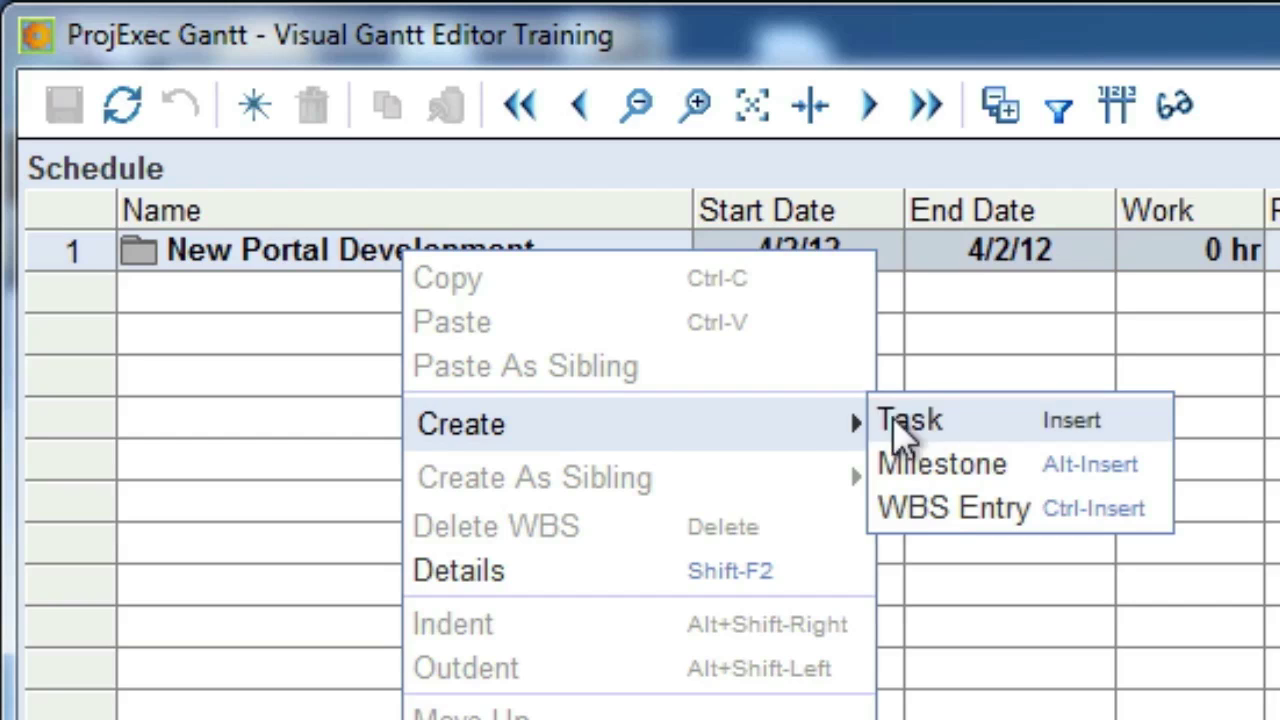
click(935, 510)
drag(811, 371, 416, 284)
text(Project Initiation)
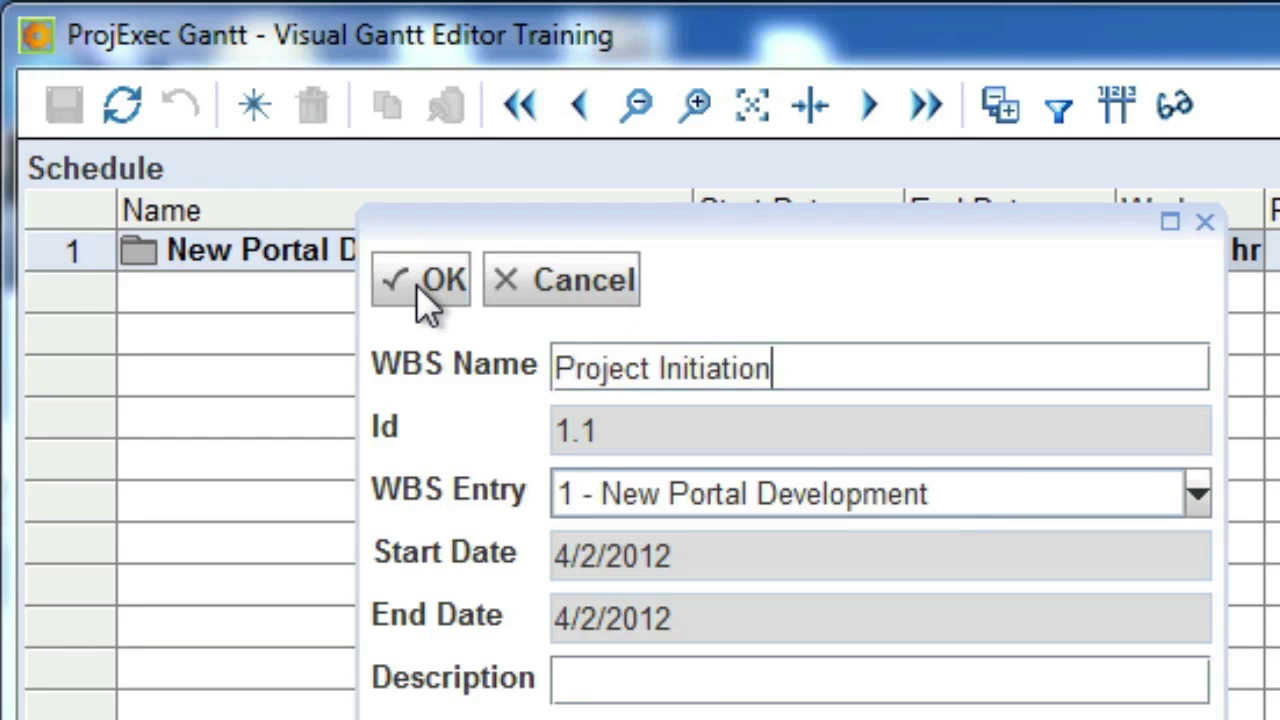
click(420, 282)
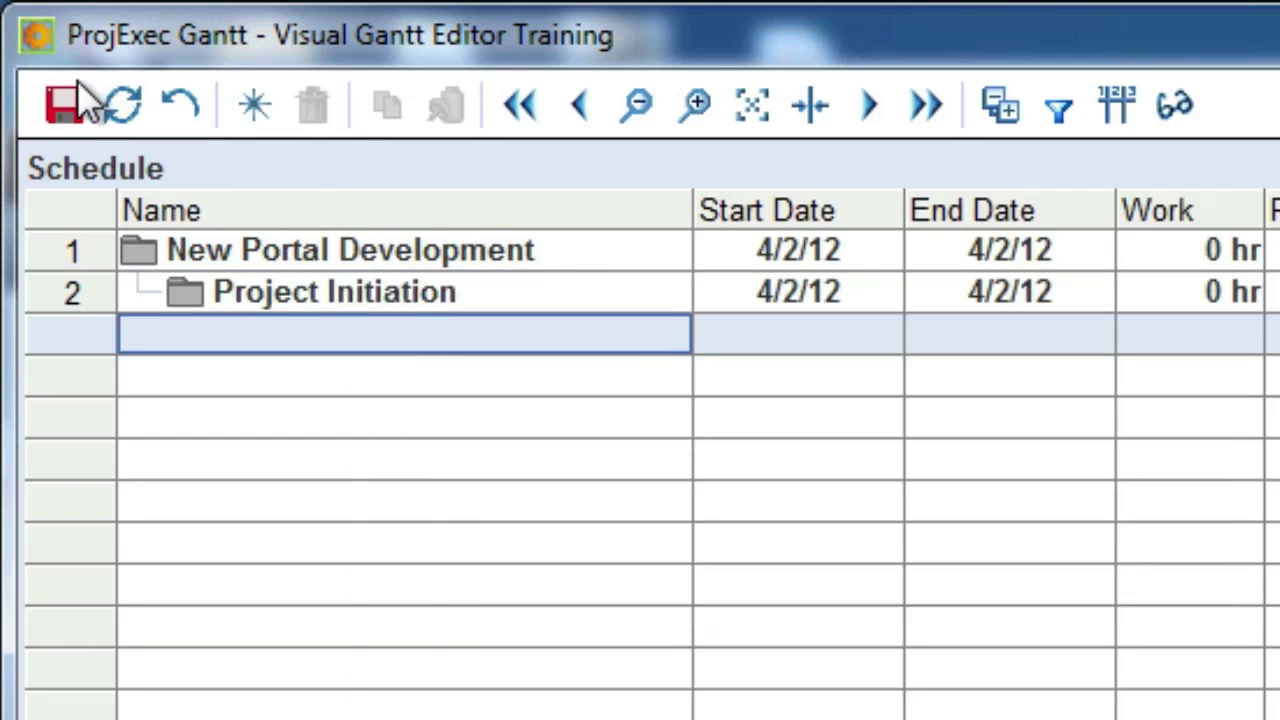
click(75, 99)
click(467, 282)
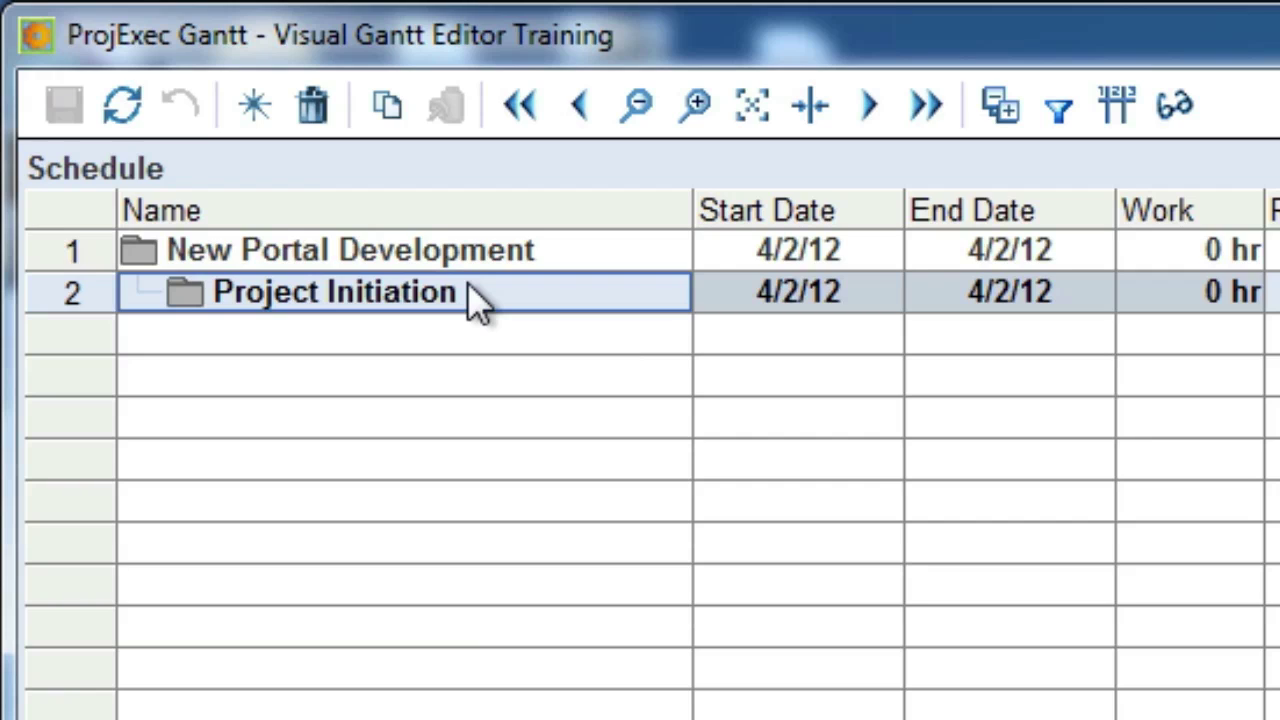
- Create Task 1 under Project Initiation, 8 hrs on 4/2/12
right_click(469, 292)
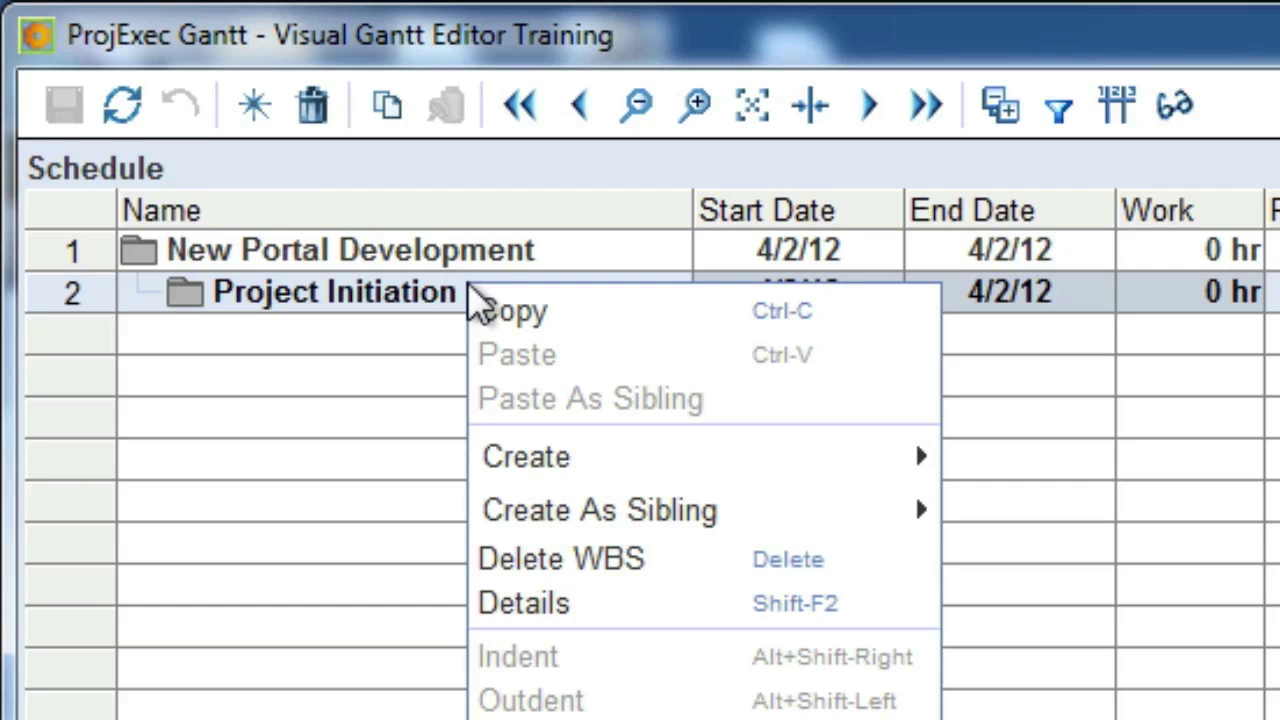
mouse_move(571, 460)
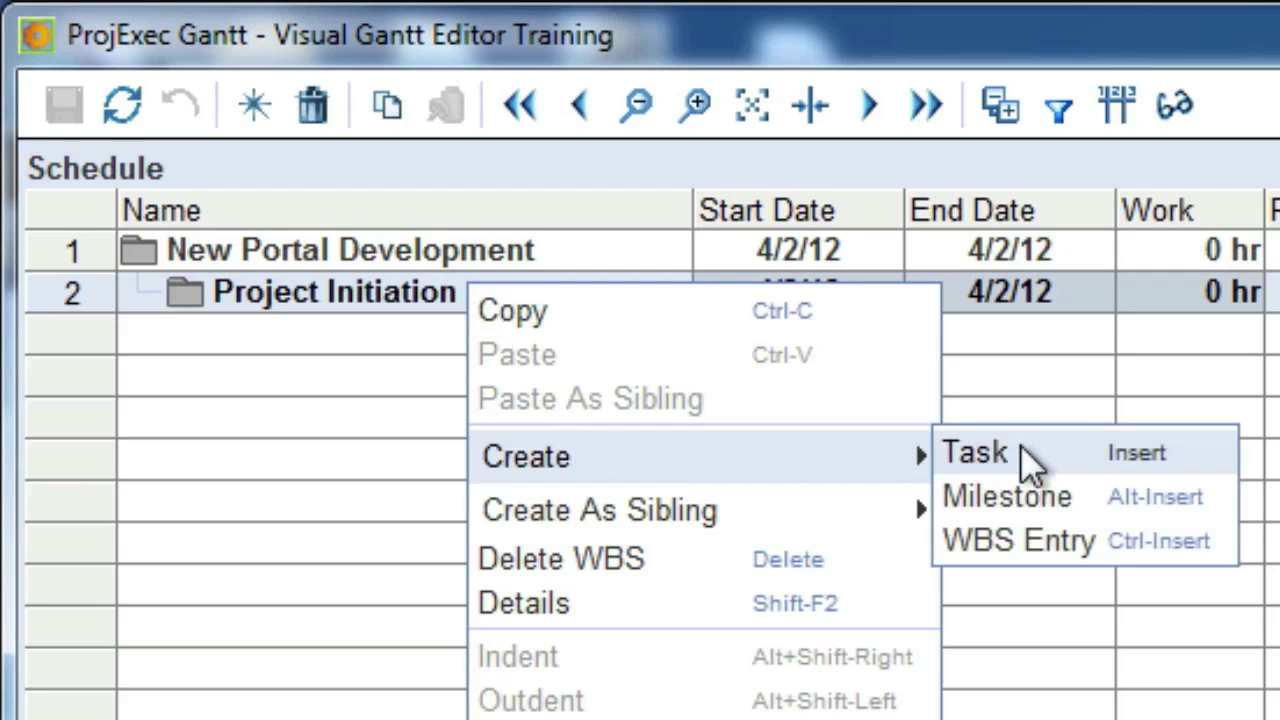
click(1046, 445)
click(988, 400)
text(1)
click(495, 319)
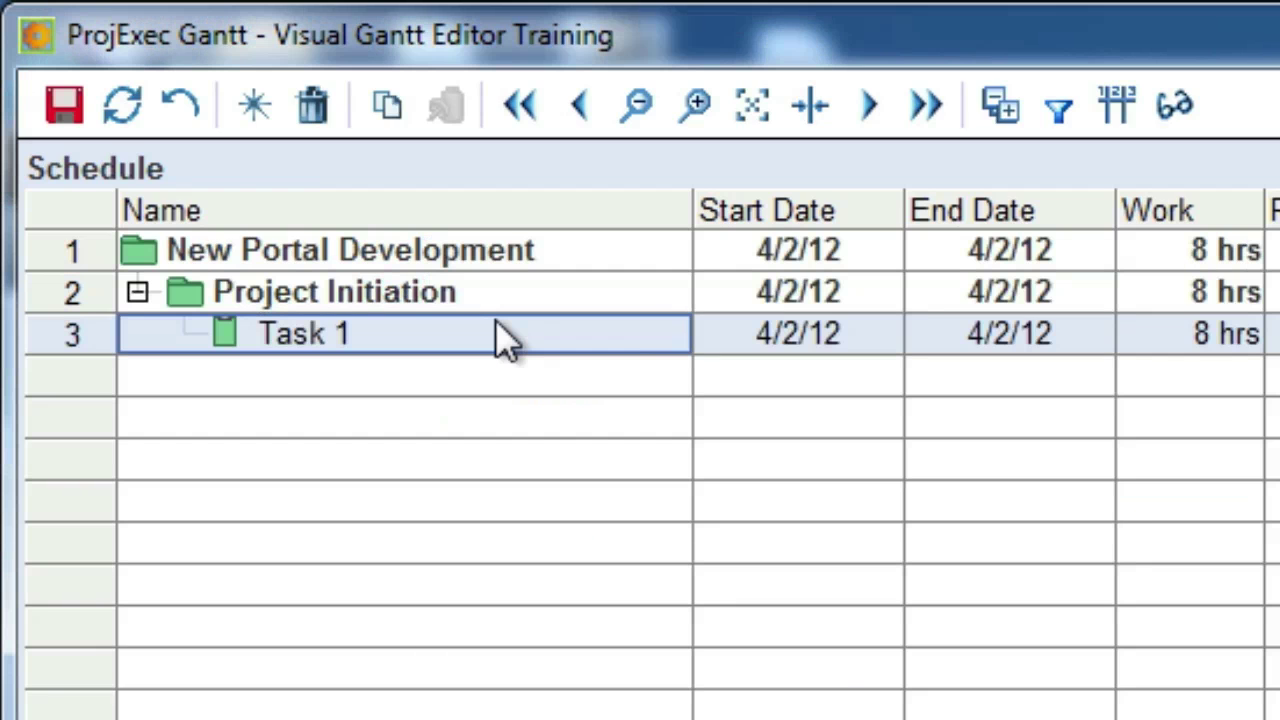
- Add Task 2 below Task 1 under Project Initiation, bringing parent totals to 16 hrs
click(252, 112)
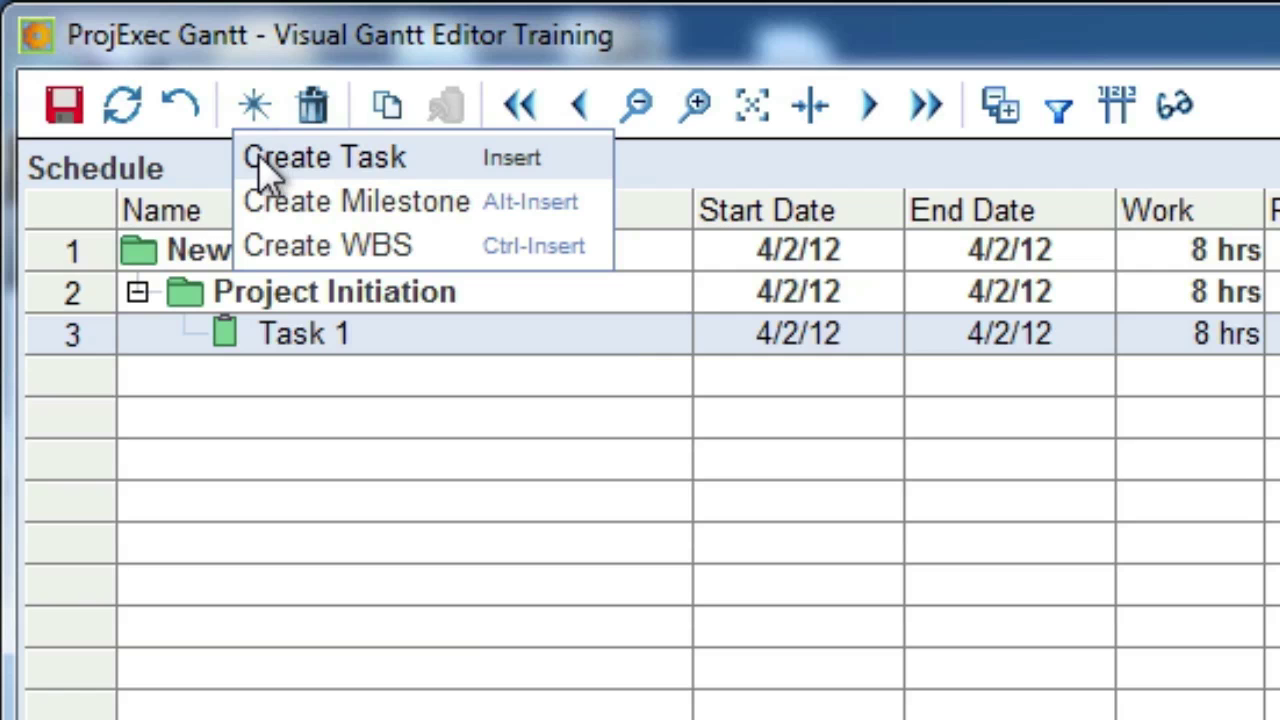
click(258, 154)
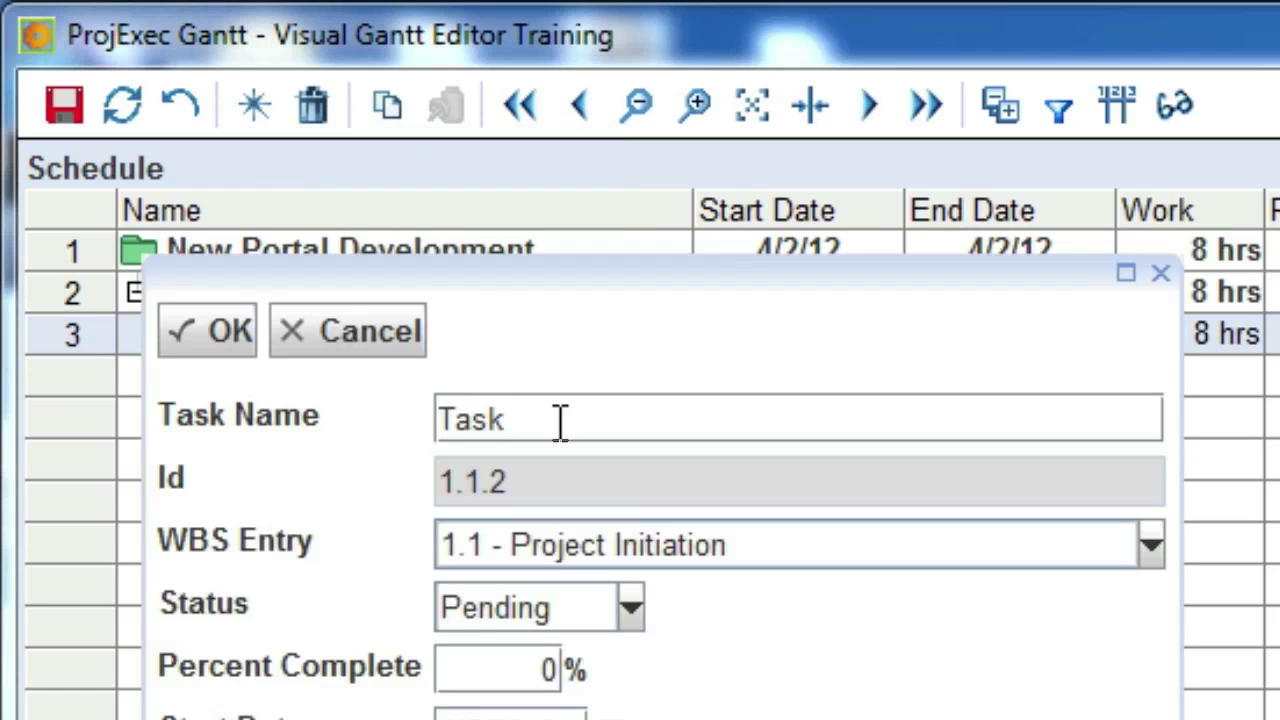
text(2)
click(221, 338)
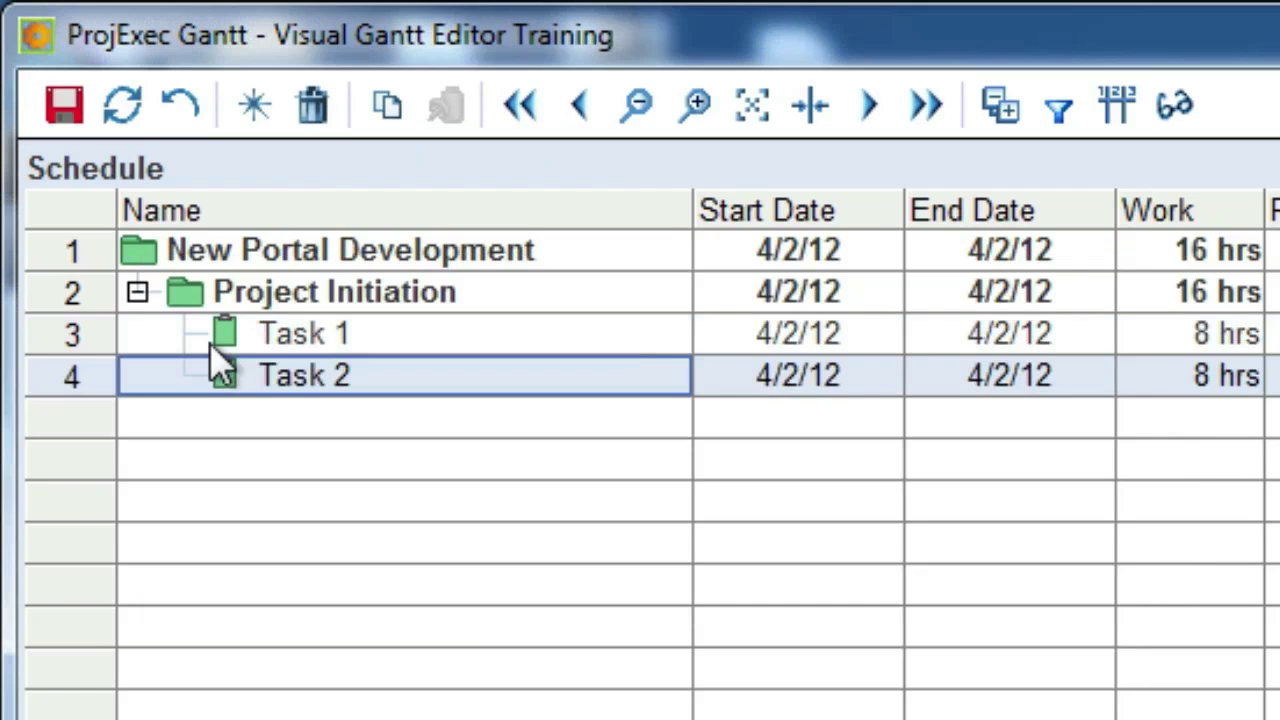
click(305, 415)
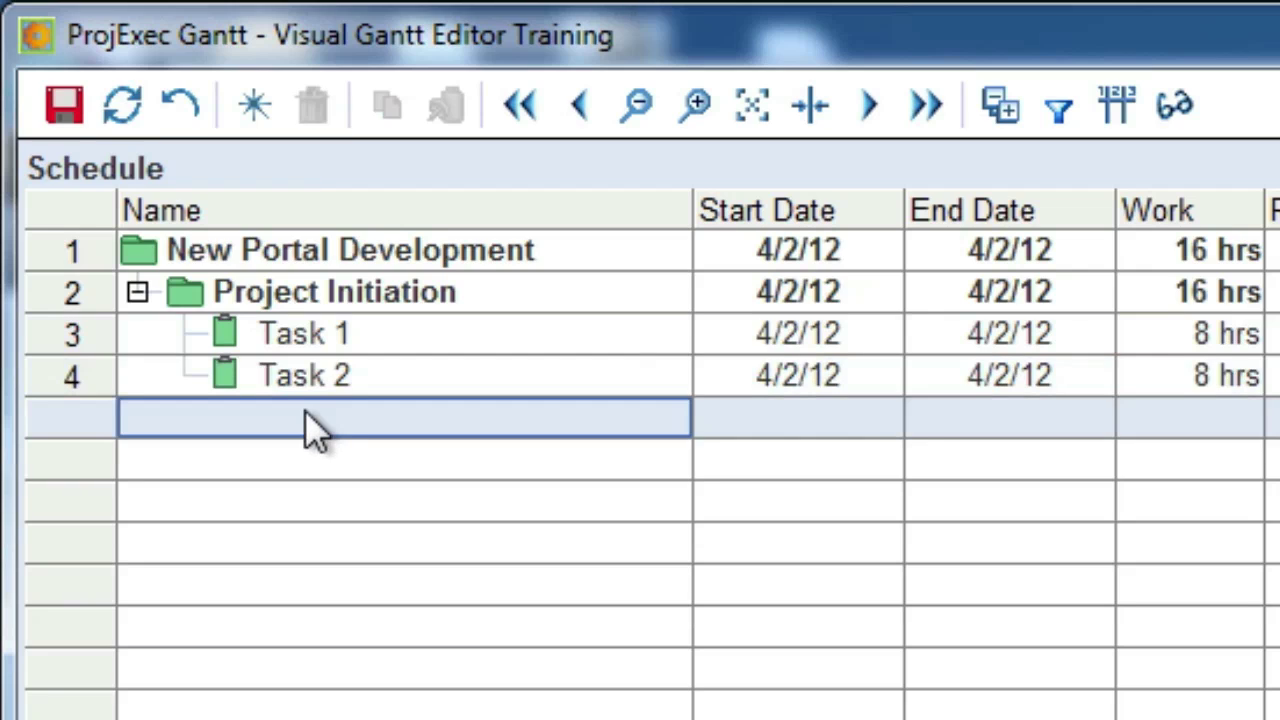
- Add Task 3 and Task 4 under Project Initiation, totals reaching 32 hrs, and save
text(Task 3)
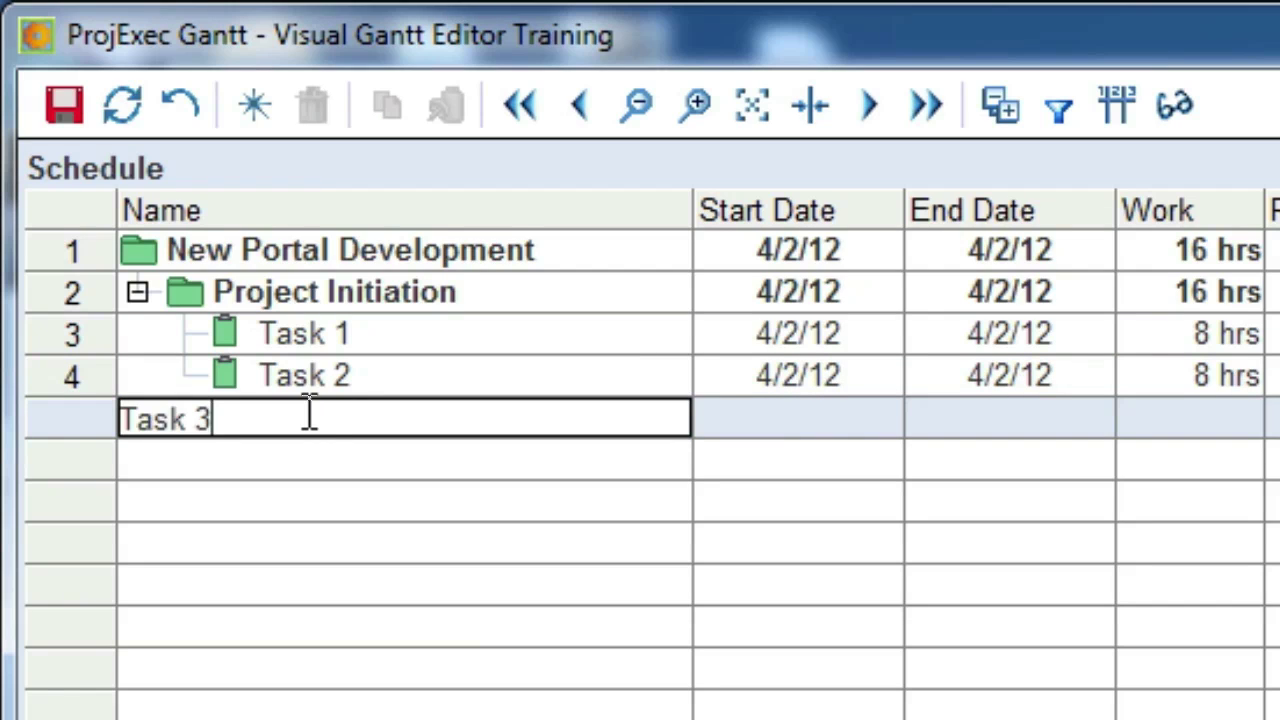
key(Return)
click(293, 465)
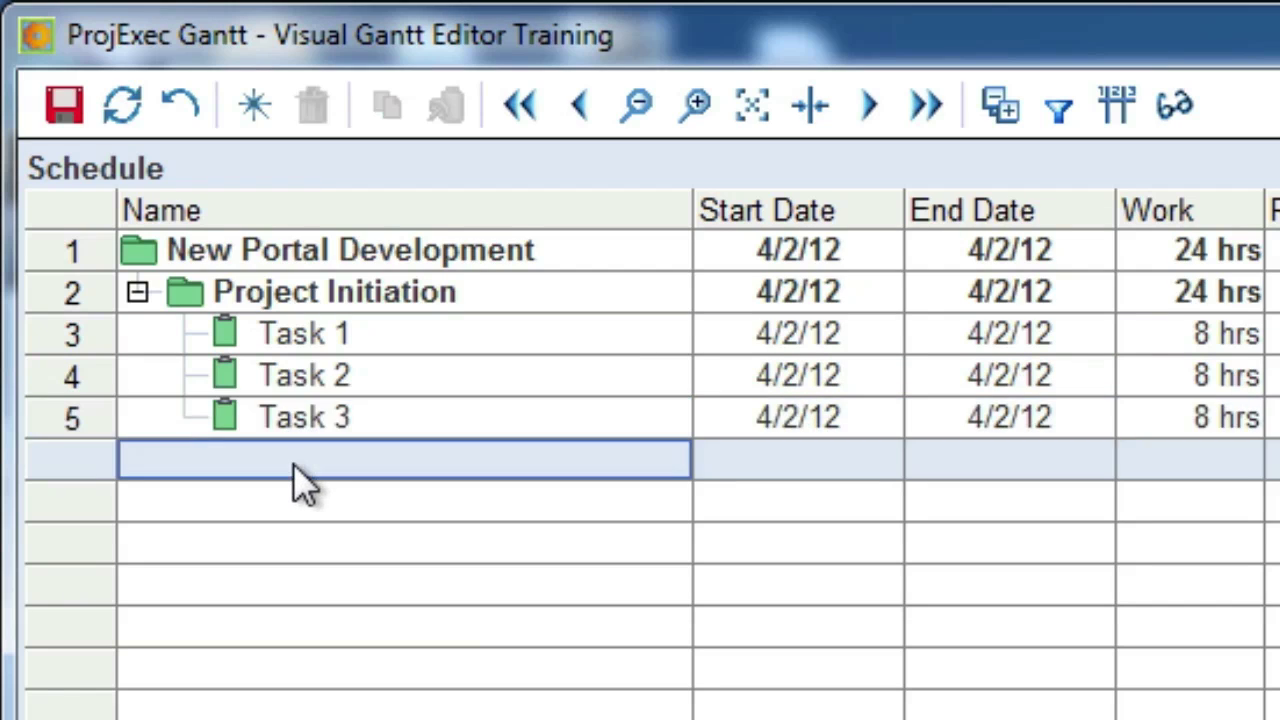
click(296, 465)
text(Task 4)
key(Return)
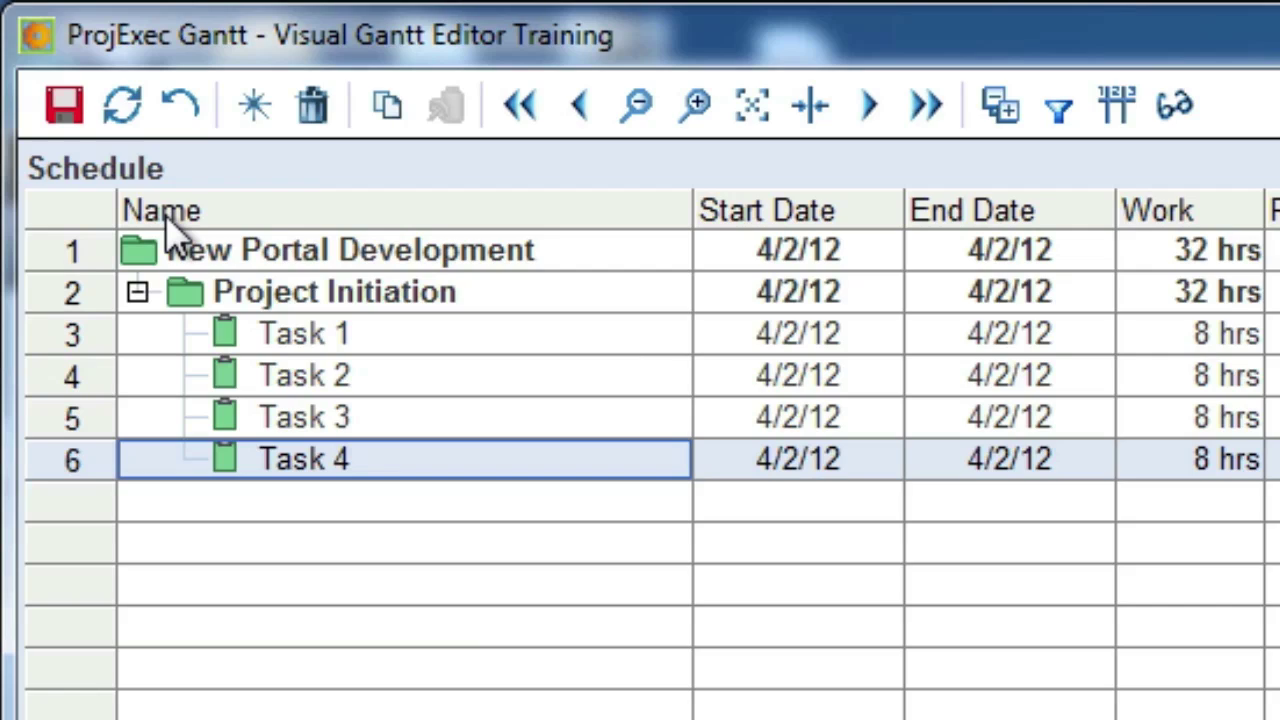
click(80, 110)
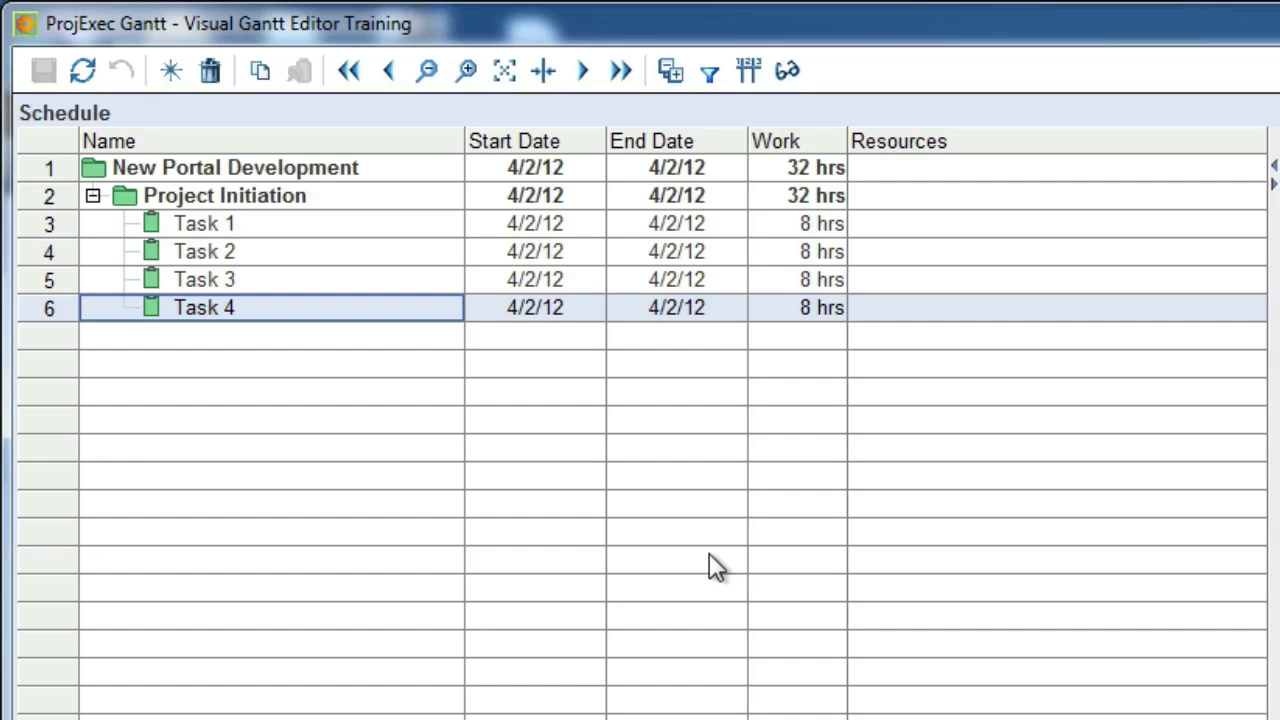
- Set Task 1's work to 40 hrs
click(787, 226)
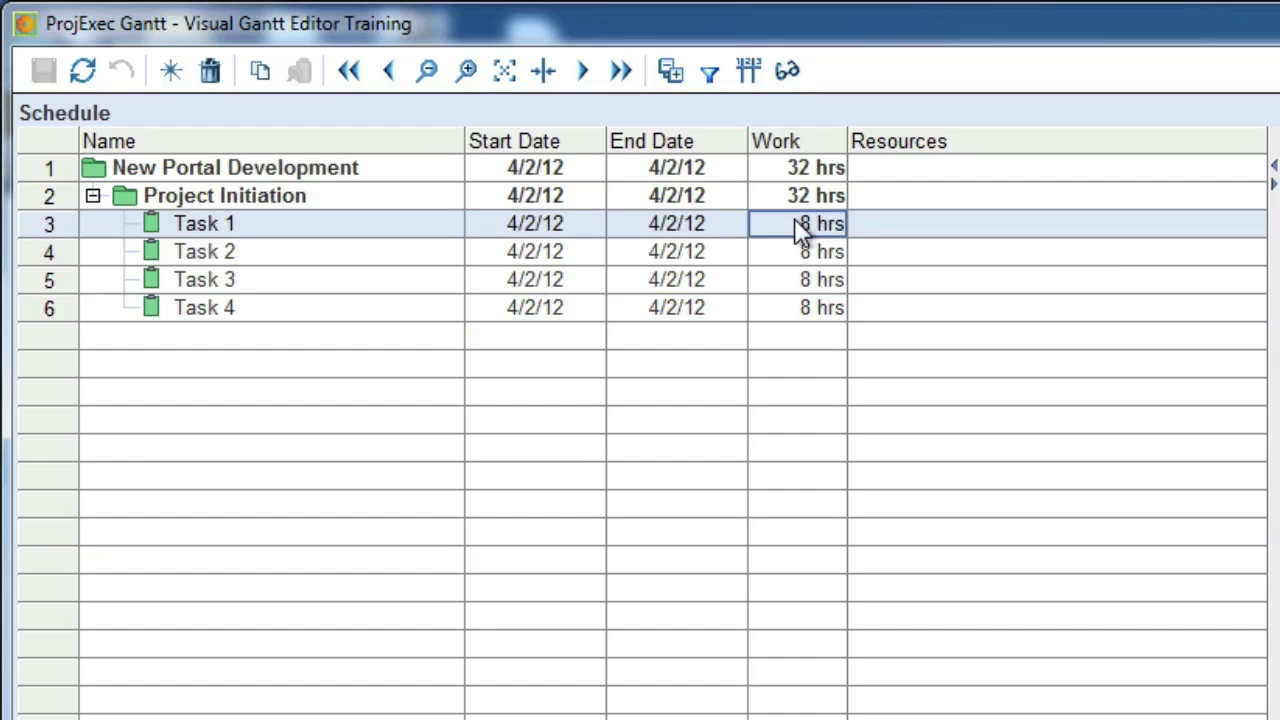
click(800, 220)
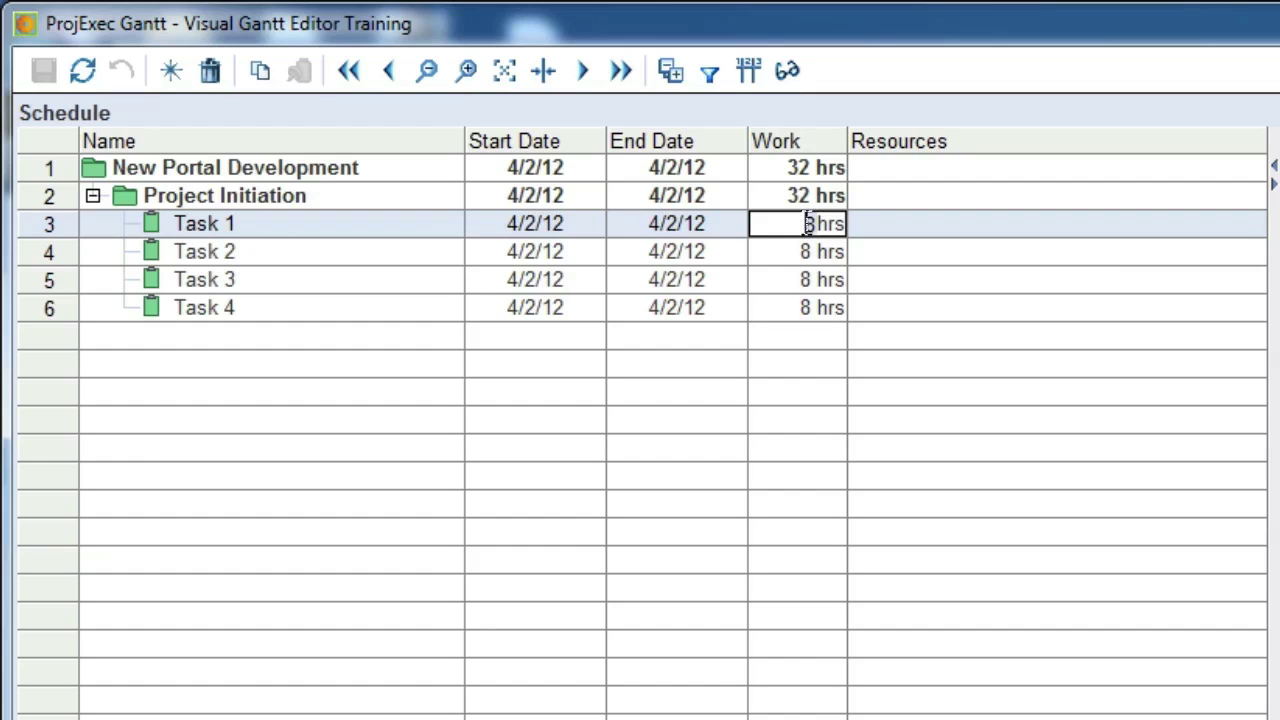
text(40)
key(Return)
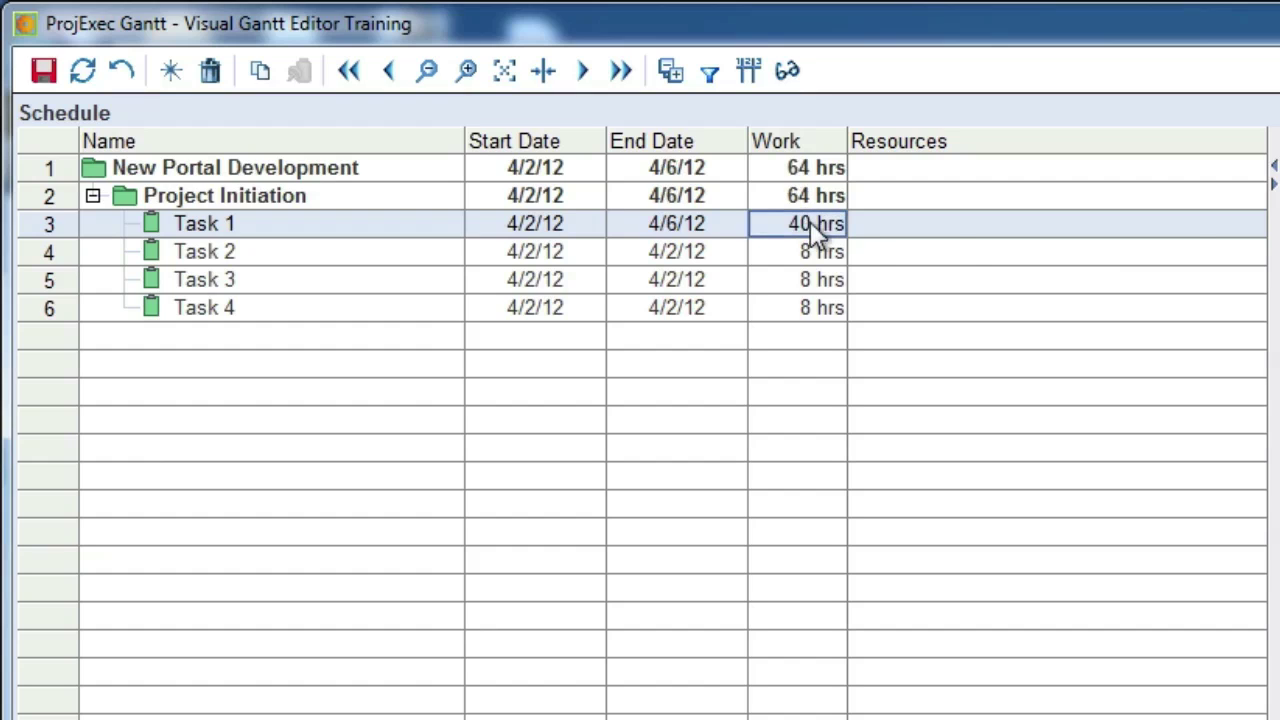
- Assign Architect as Task 1's resource and save the schedule
click(1214, 236)
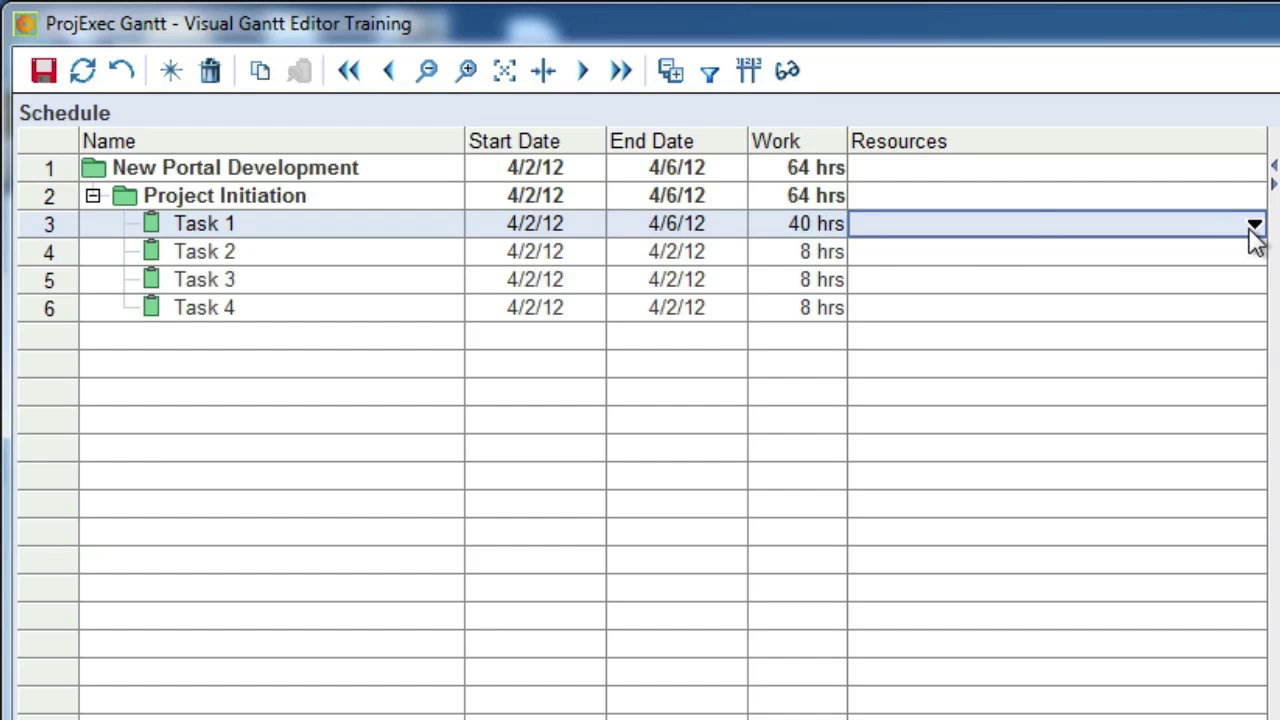
click(1251, 226)
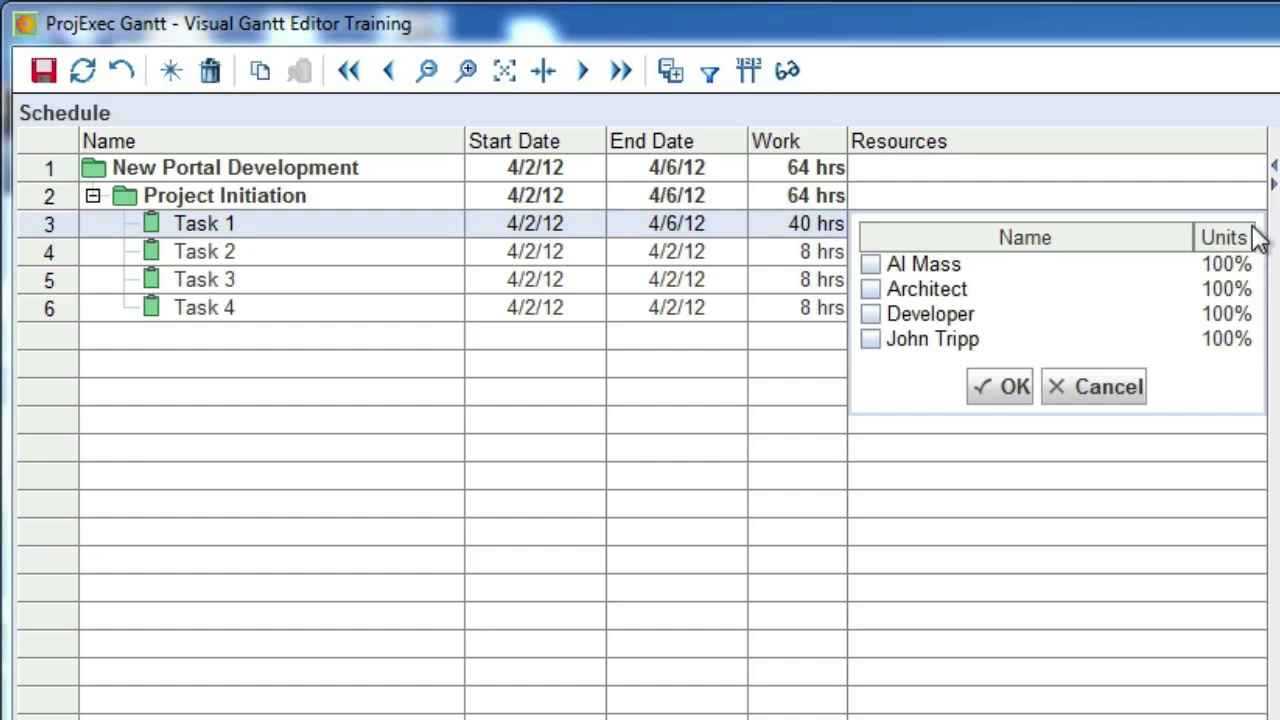
click(871, 289)
click(993, 389)
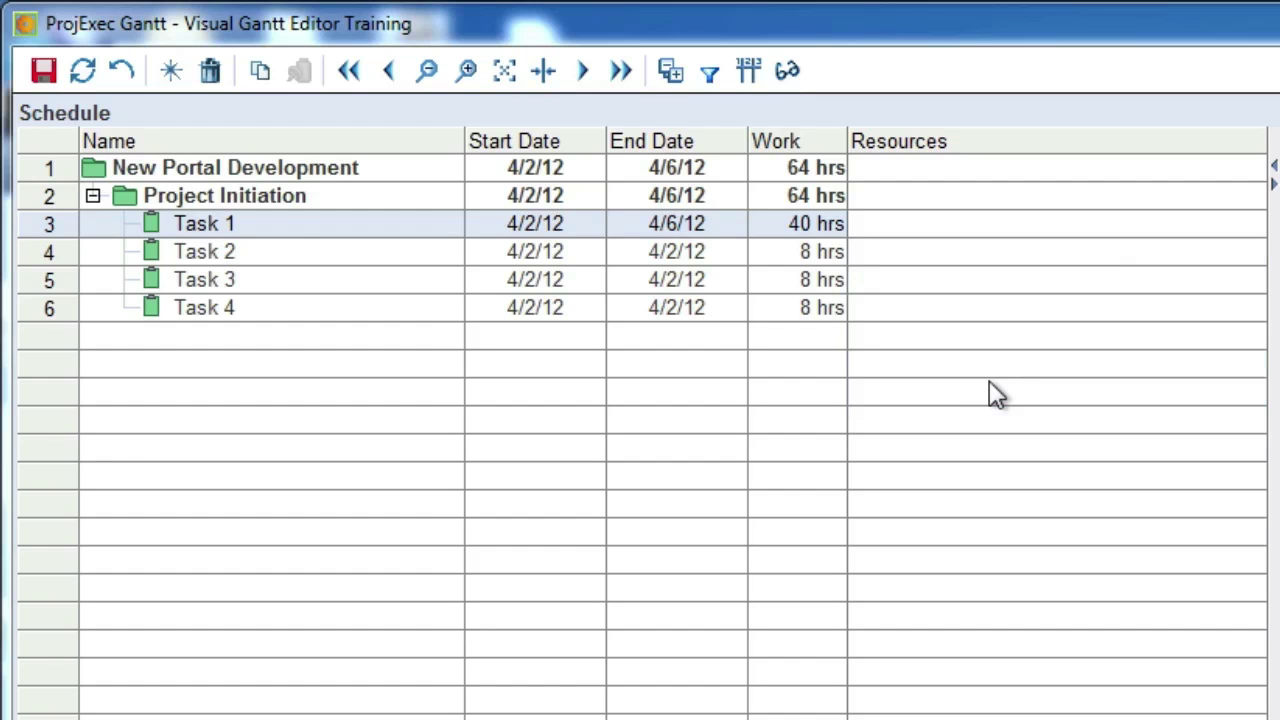
click(40, 72)
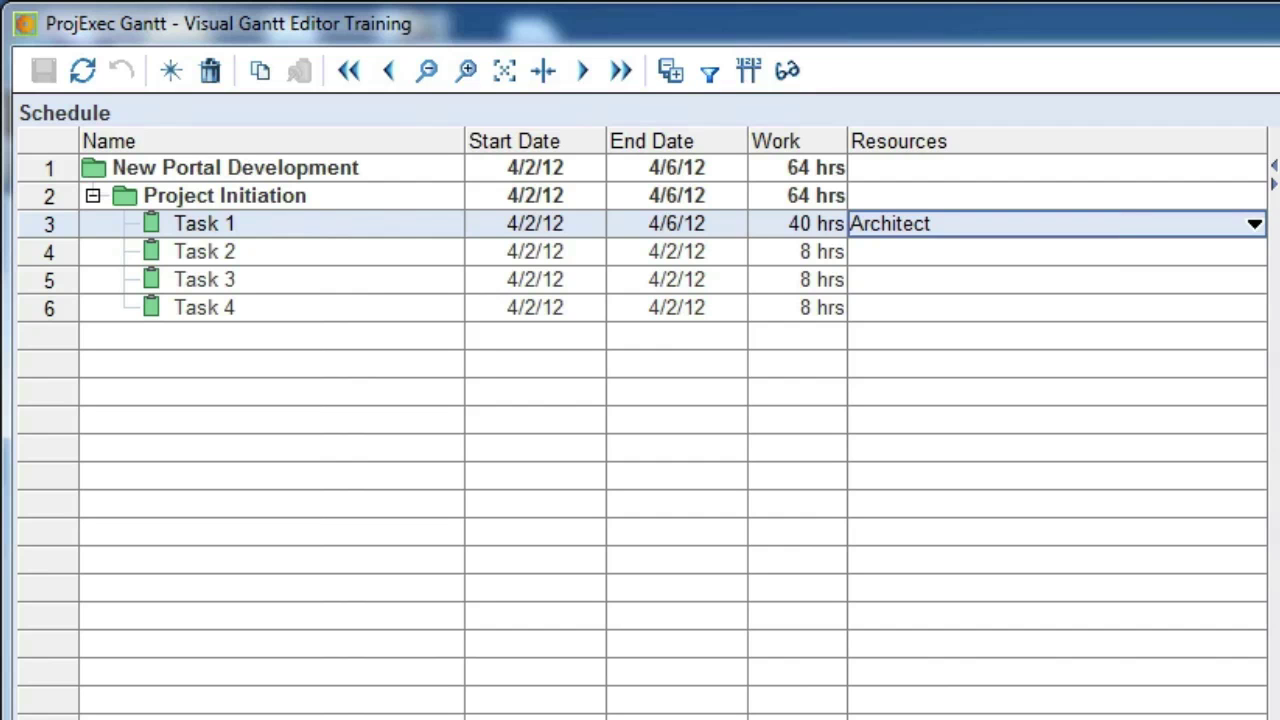
- In Task 2's details, add Architect as its resource and leave the work units unchanged
double_click(306, 252)
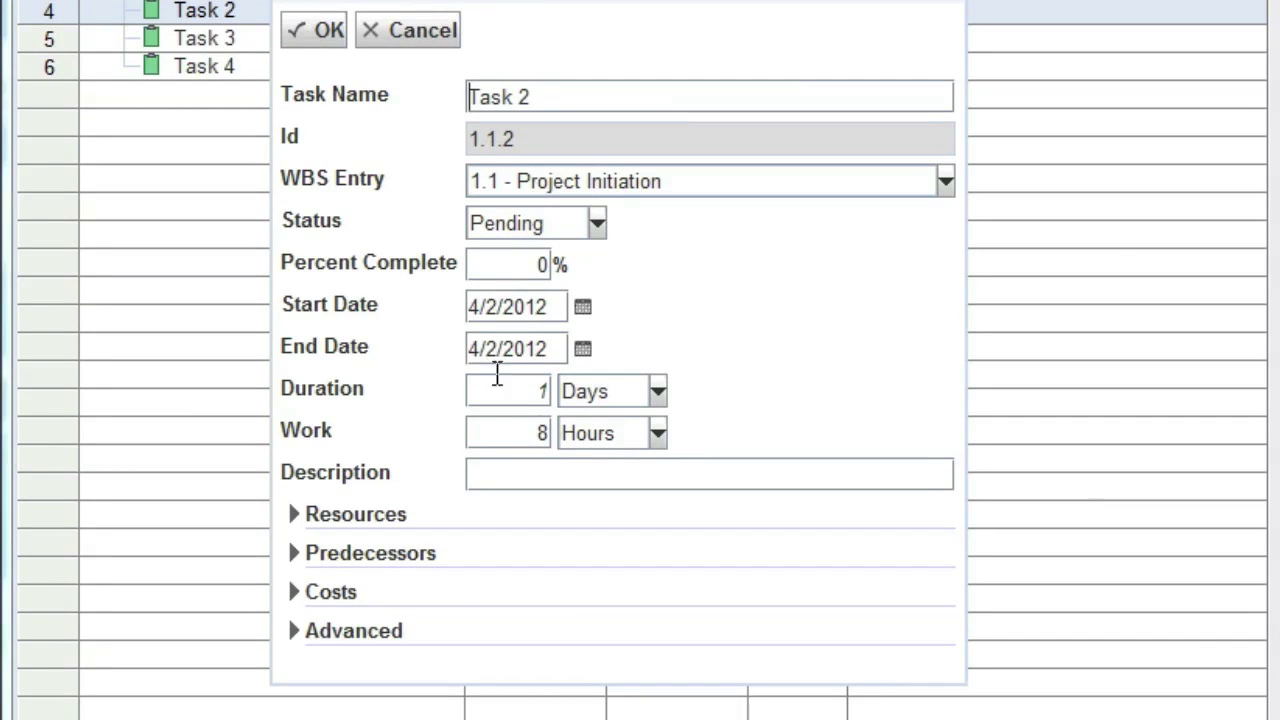
click(538, 431)
click(294, 514)
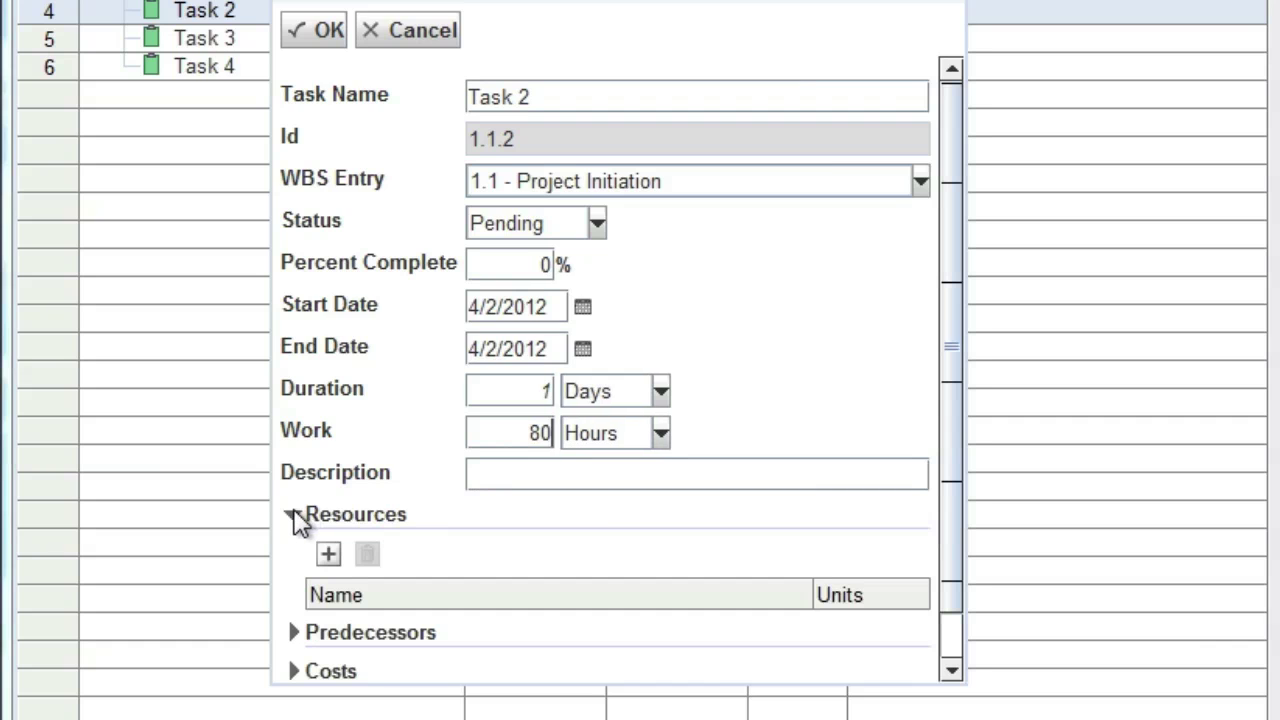
click(326, 552)
click(633, 583)
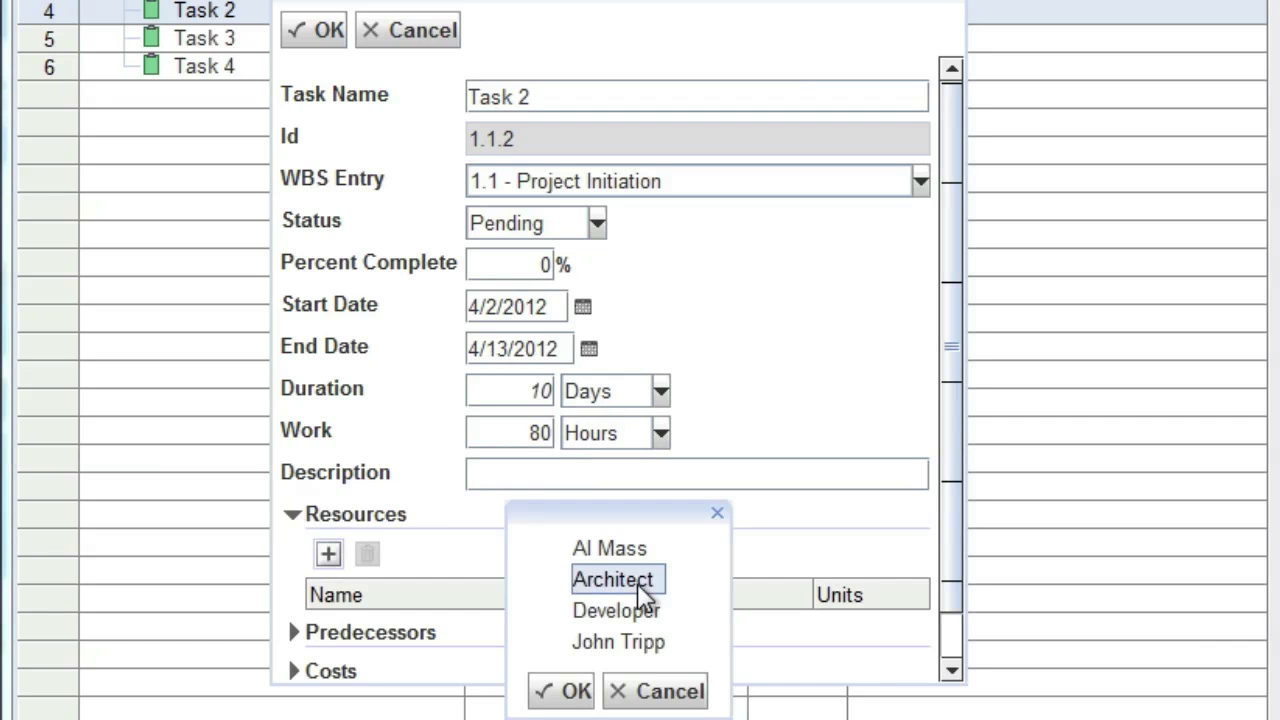
click(572, 692)
click(660, 436)
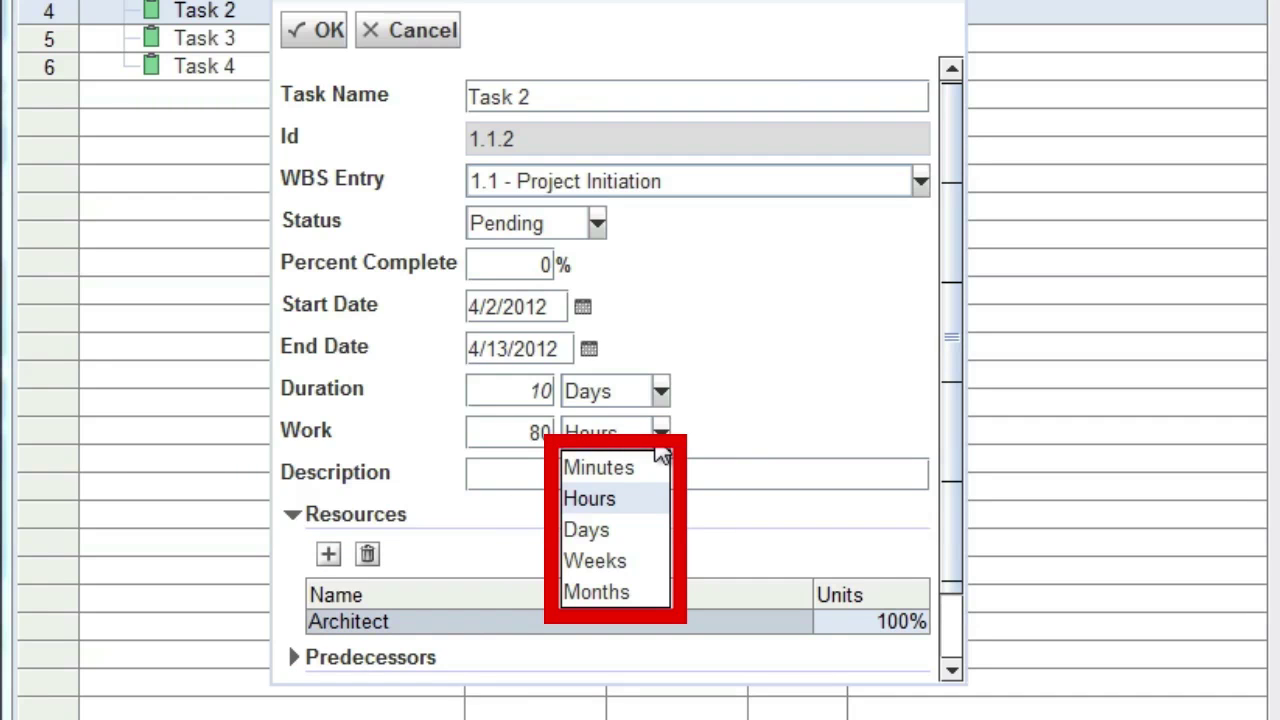
click(734, 434)
drag(957, 587, 955, 675)
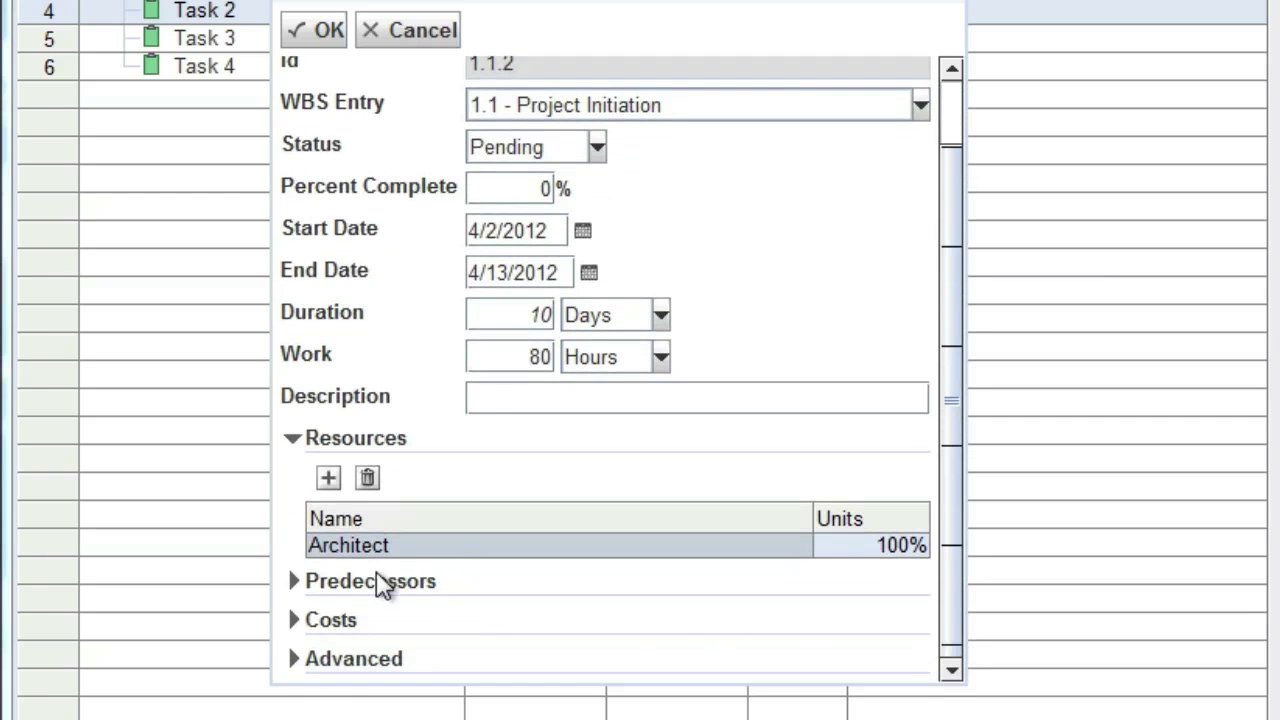
- Add Task 1 as Task 2's Finish-To-Start predecessor and apply the changes
click(295, 583)
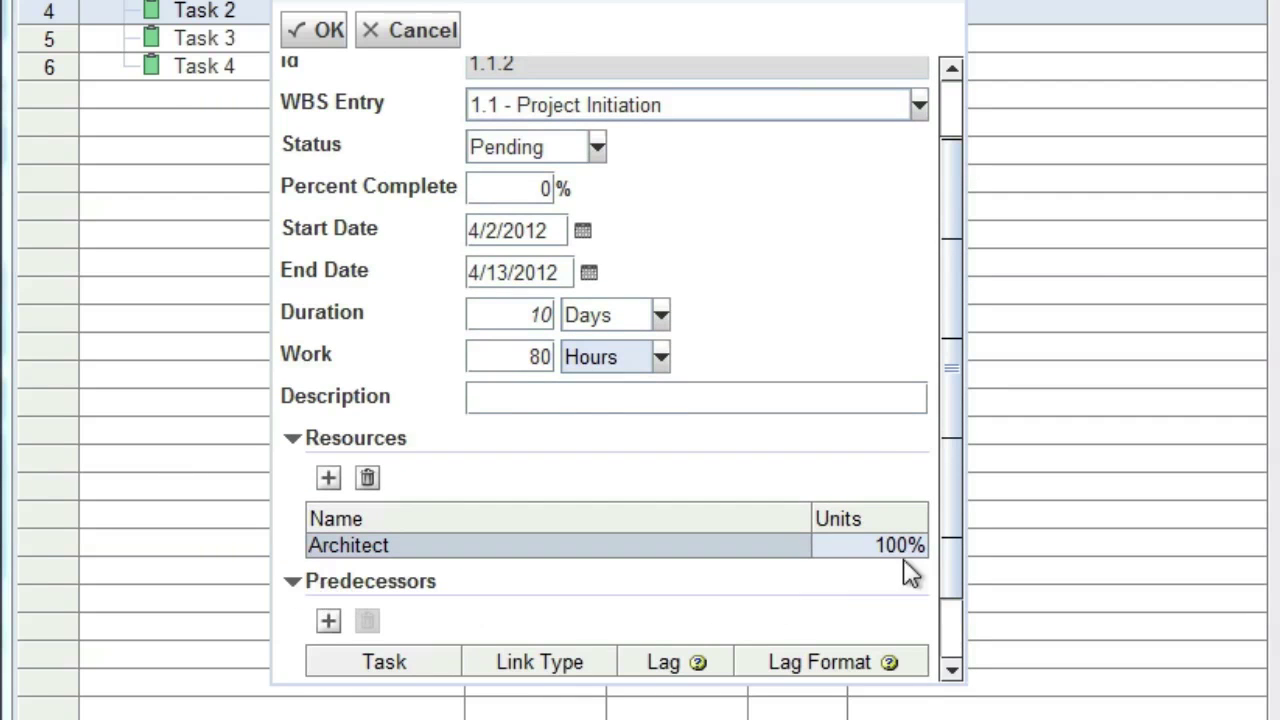
drag(945, 545, 945, 586)
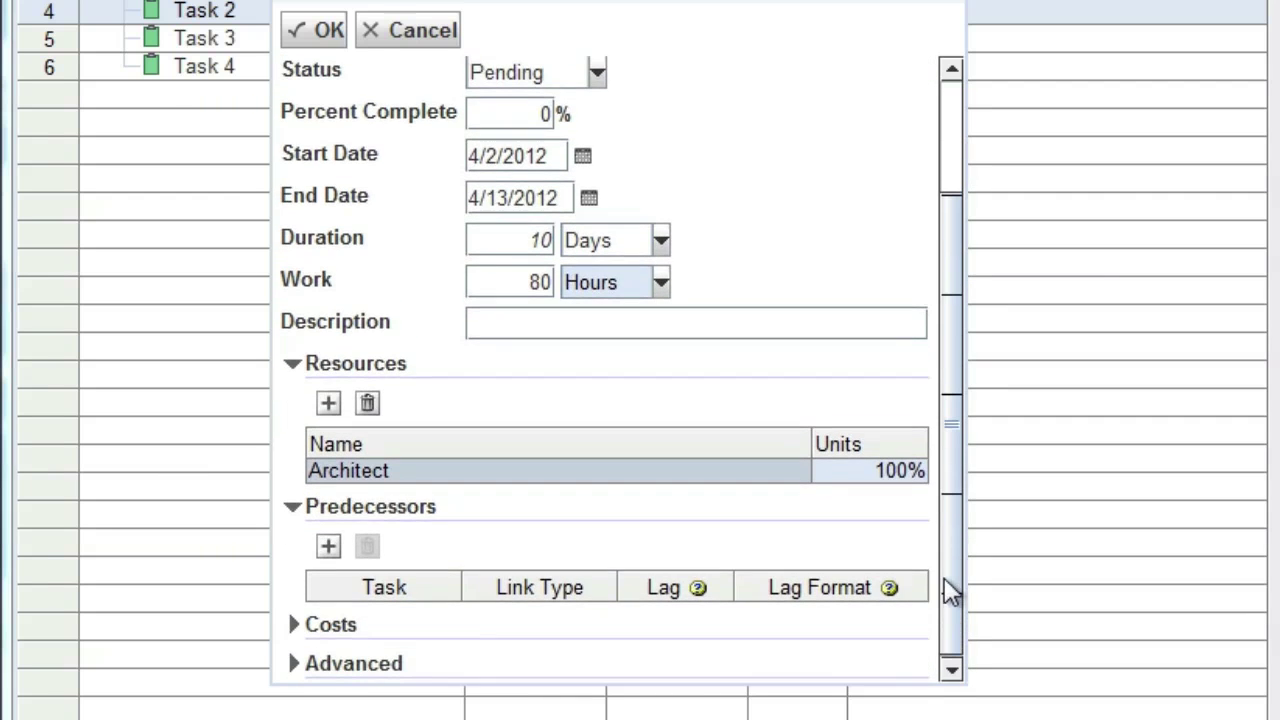
click(330, 544)
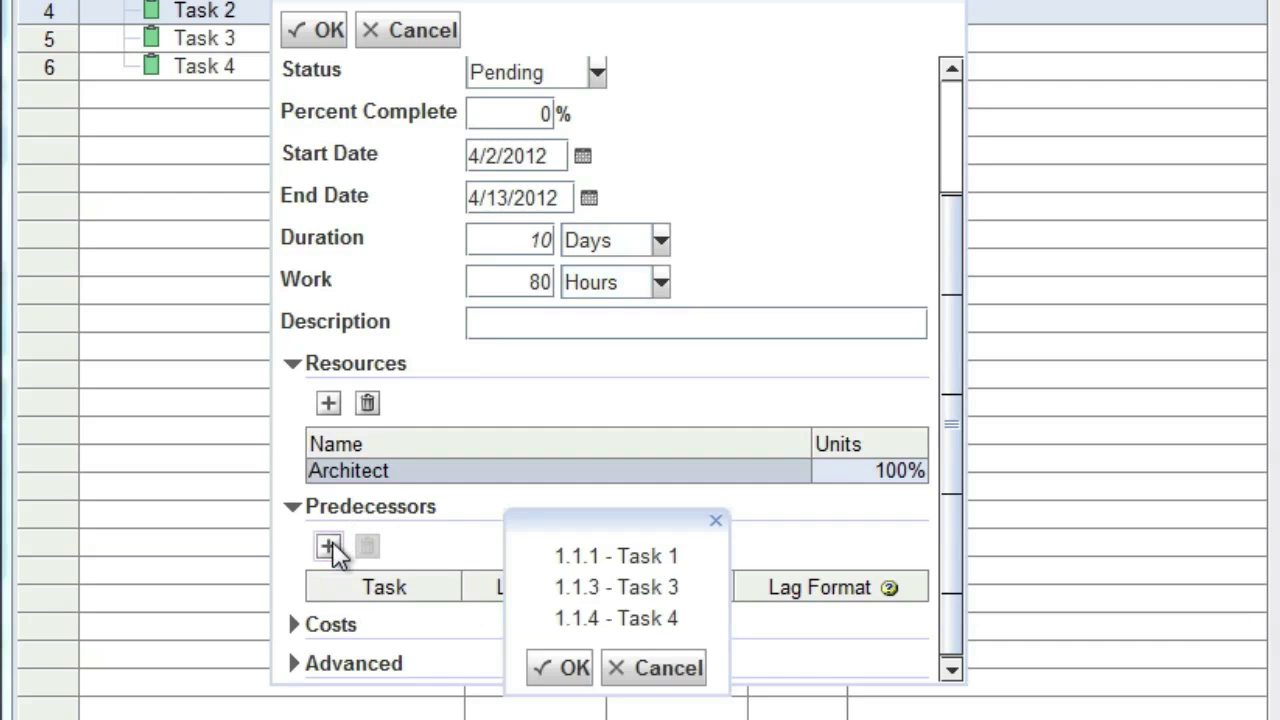
click(654, 558)
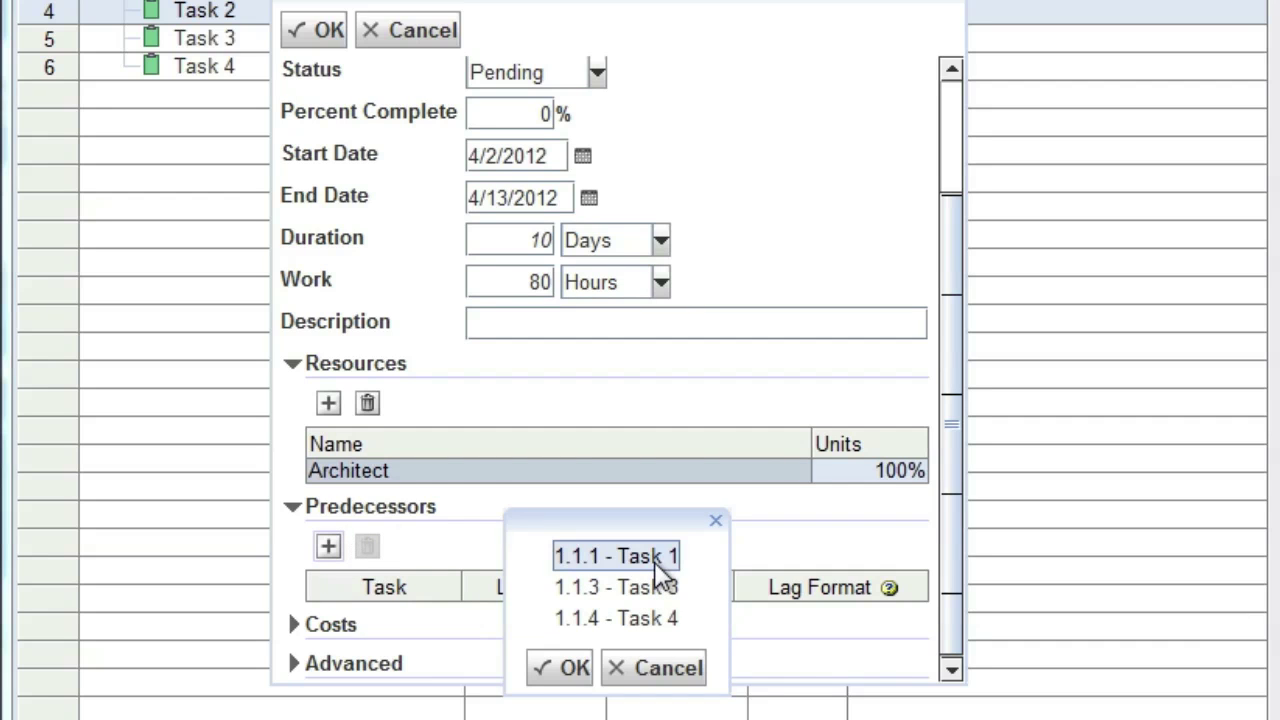
click(560, 667)
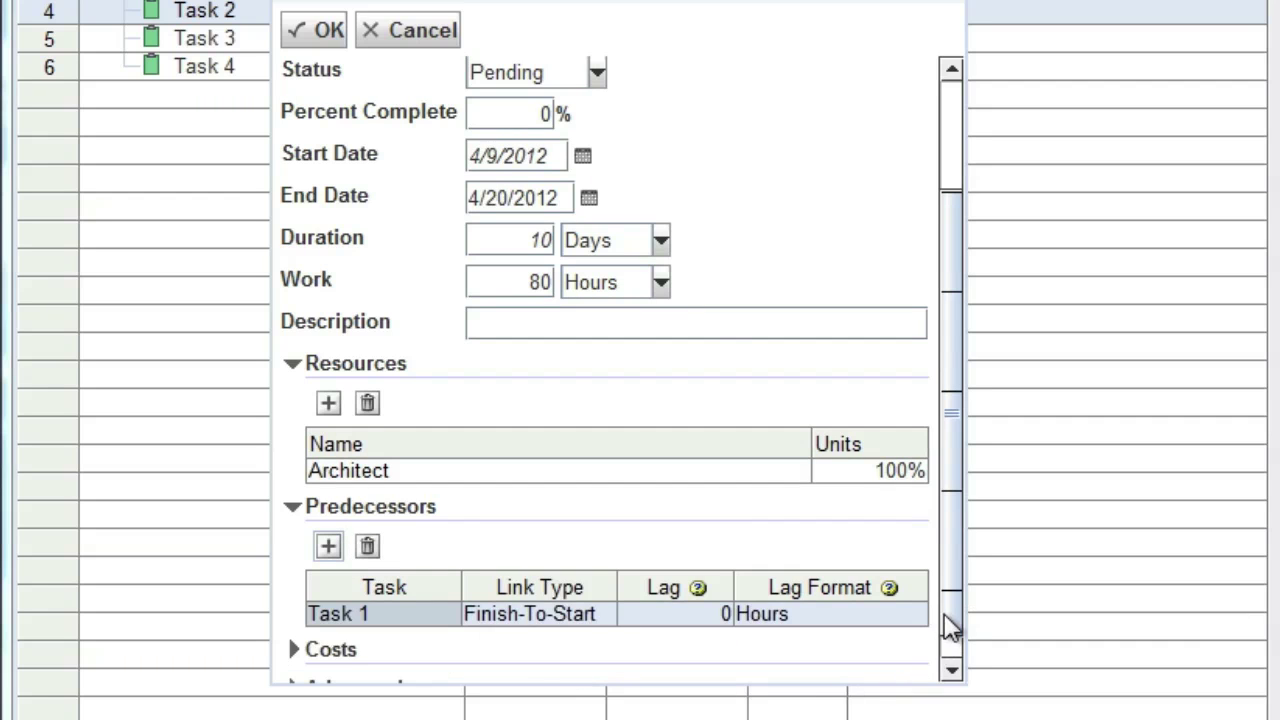
click(951, 671)
scroll(671, 534, down, 4)
click(608, 447)
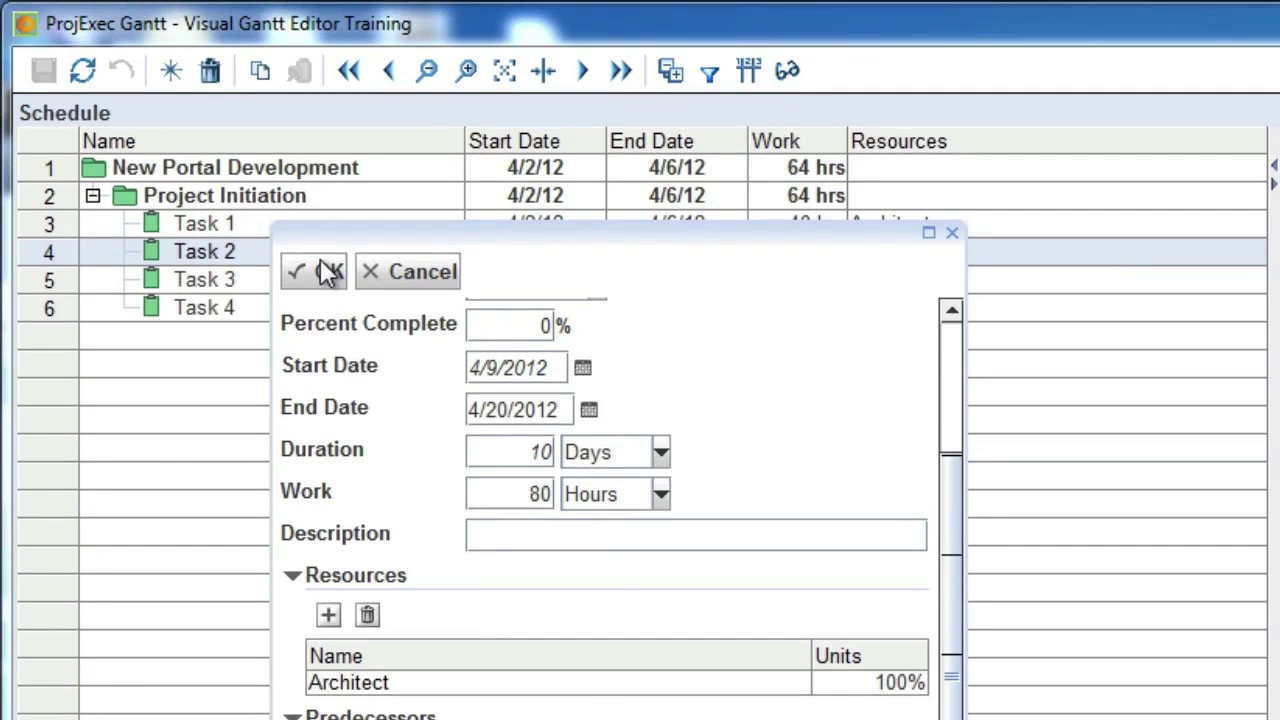
click(328, 272)
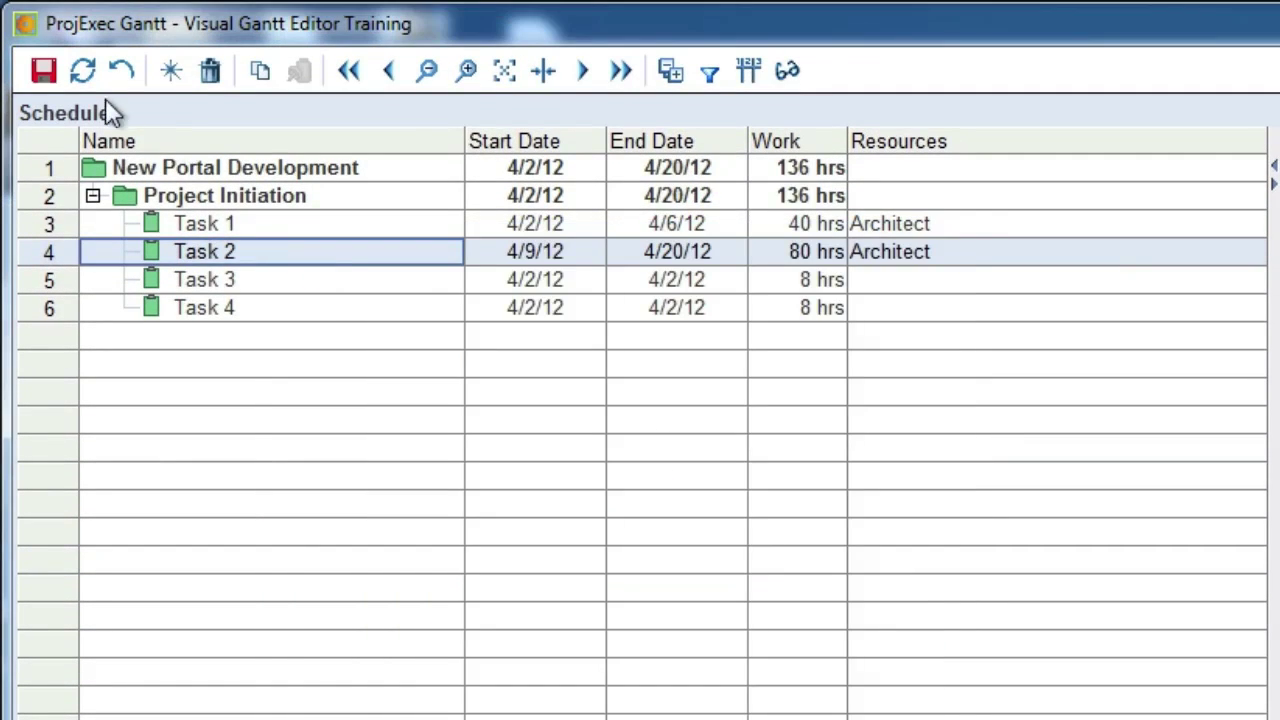
- Save the project, then select Tasks 2 through 4 and bring up the Chain option
click(47, 77)
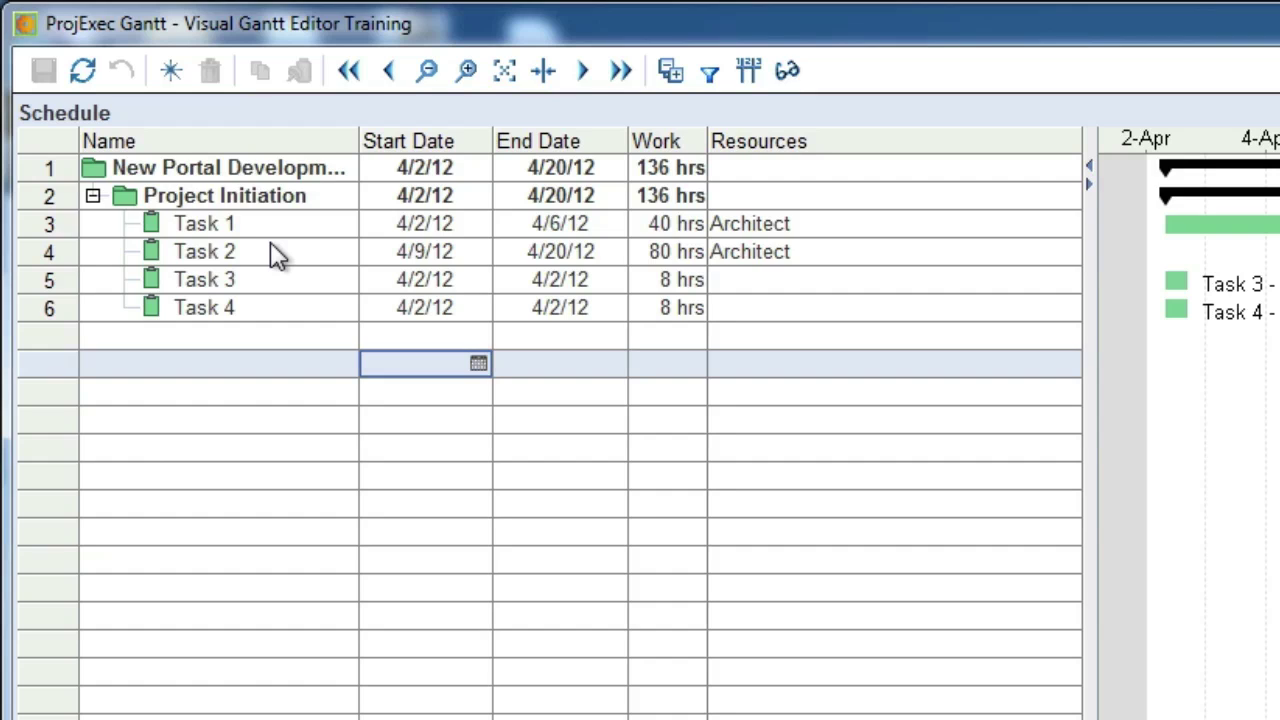
click(267, 248)
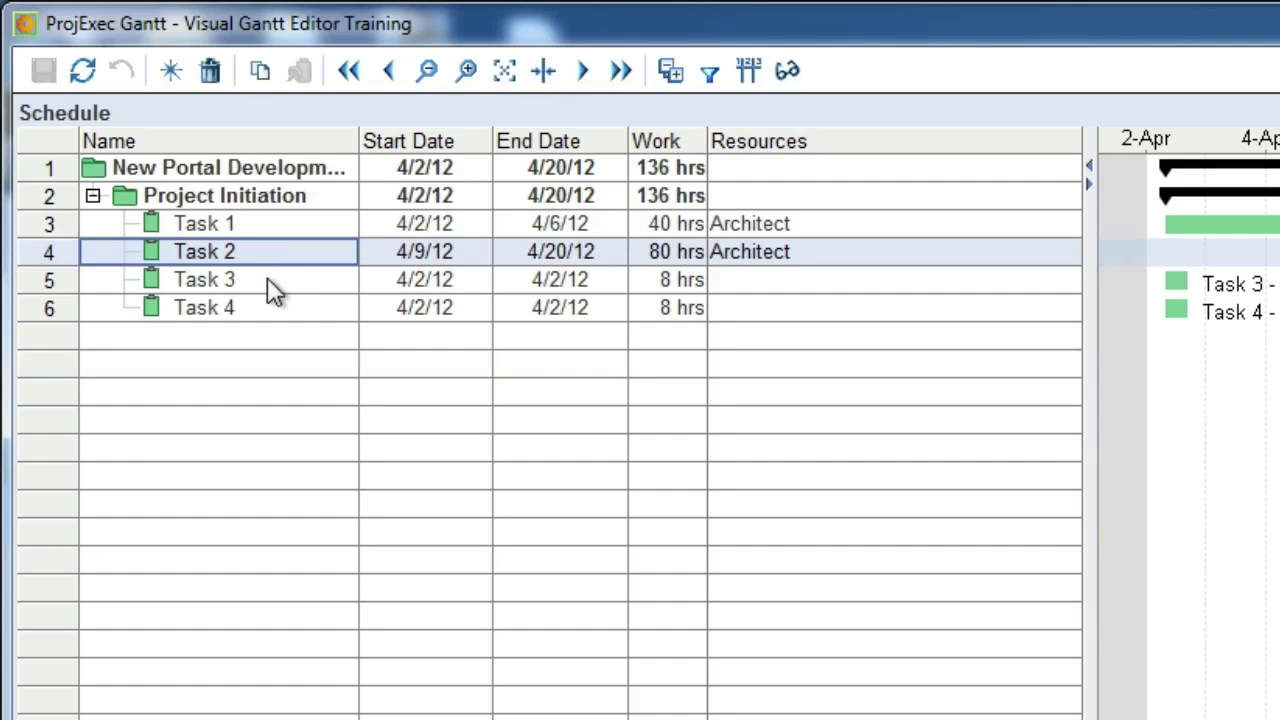
shift+click(270, 310)
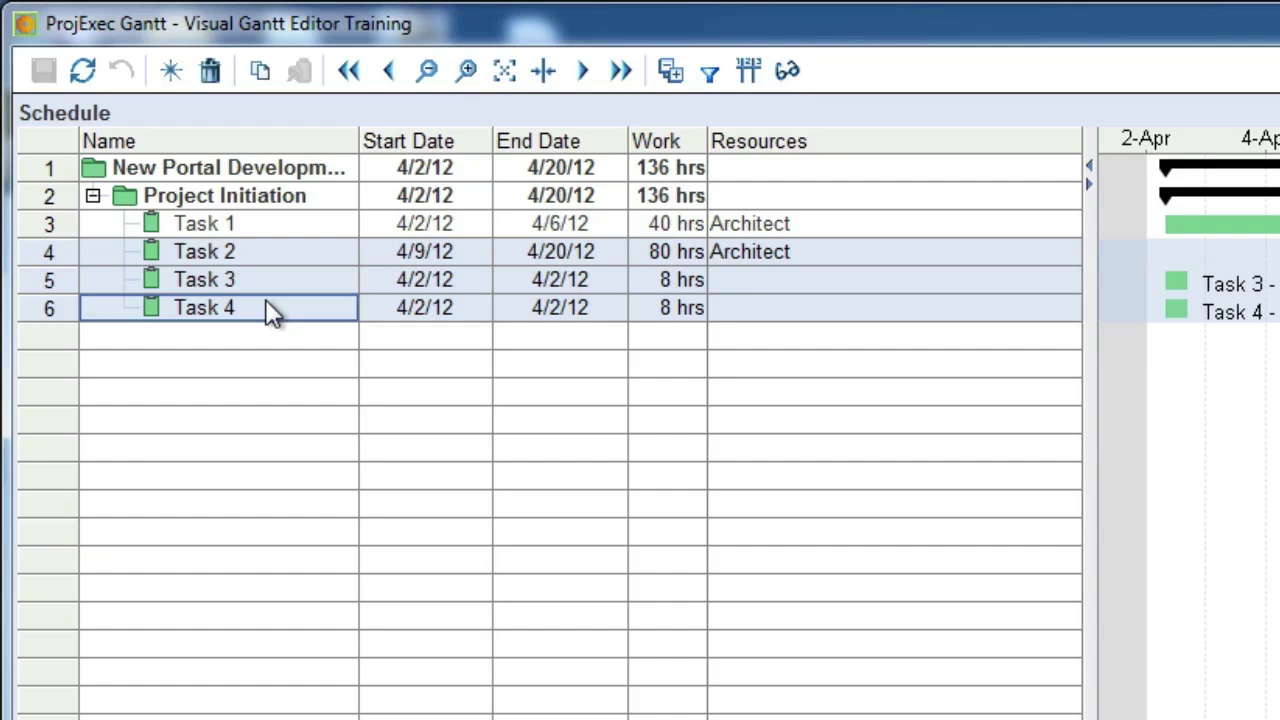
right_click(270, 311)
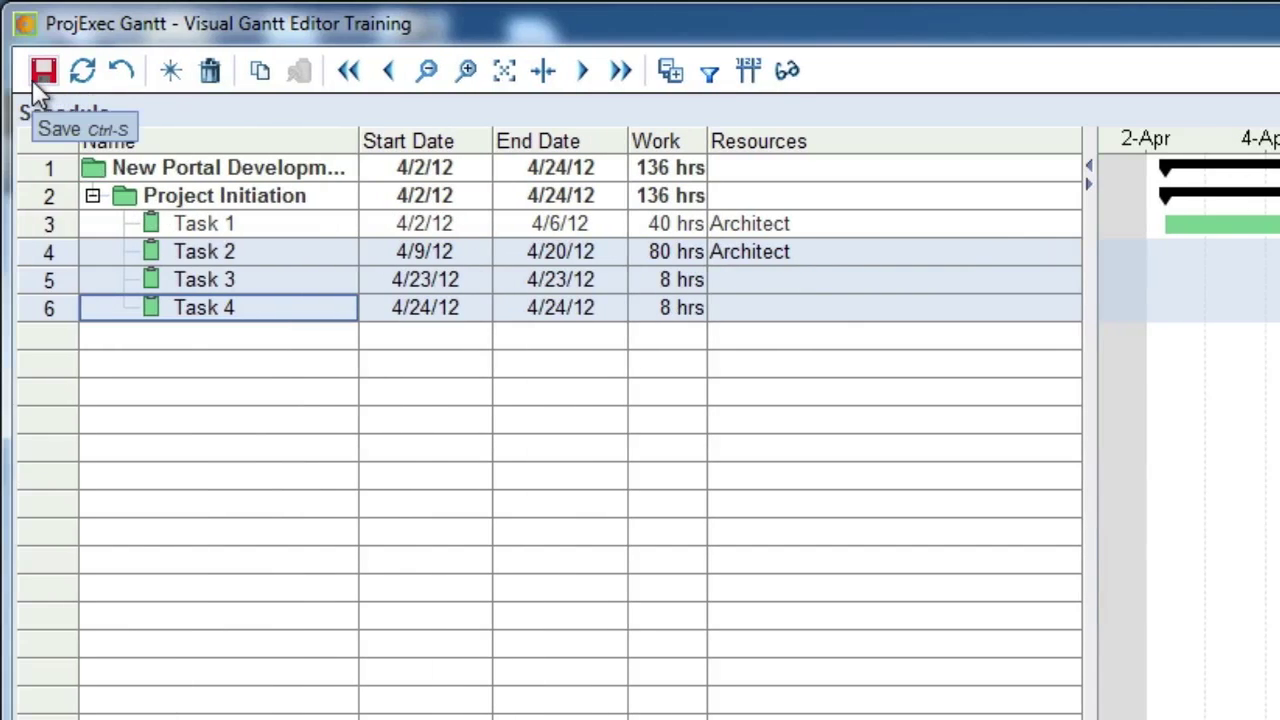
- Save, then show Predecessors and Progress columns positioned just before Resources
click(42, 72)
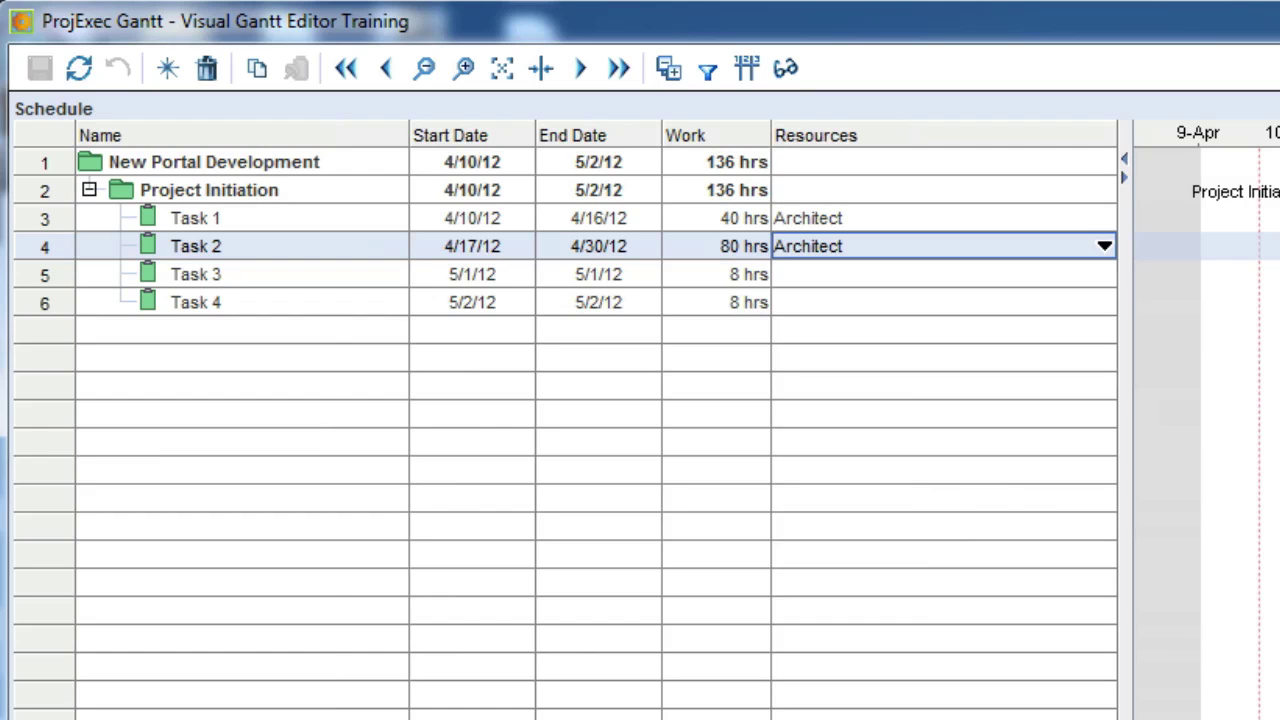
click(745, 72)
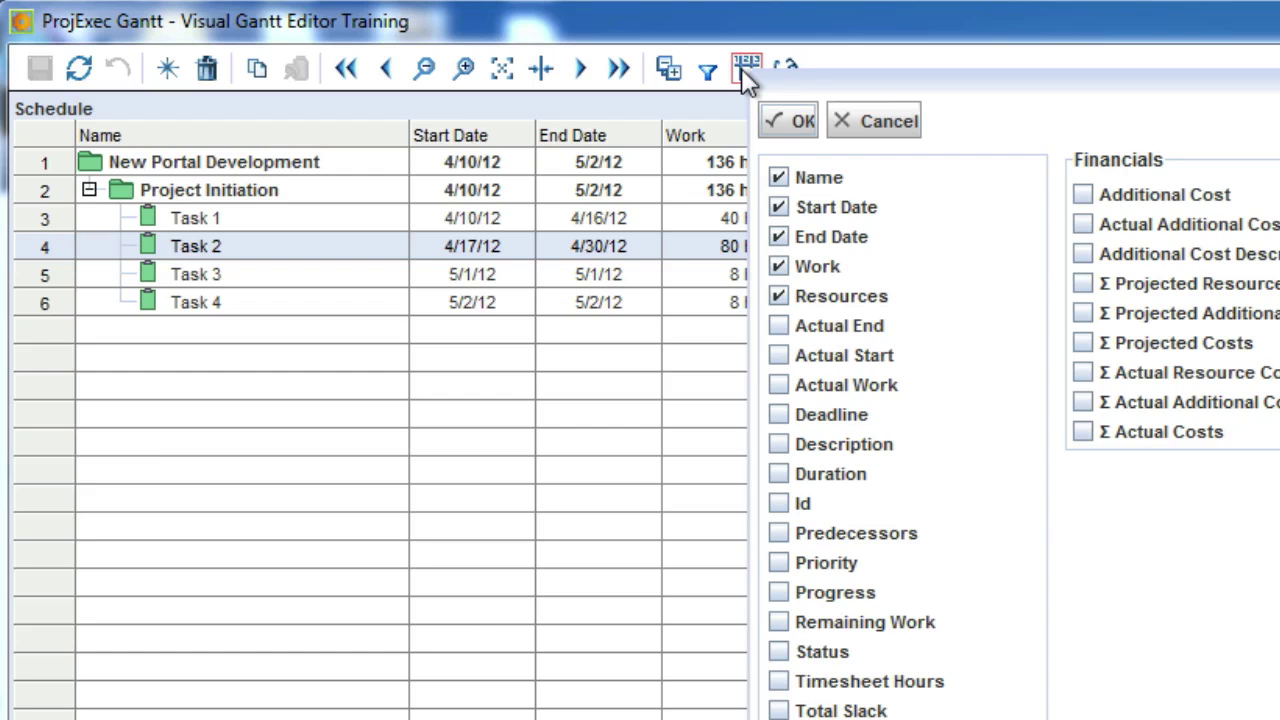
click(784, 533)
click(775, 115)
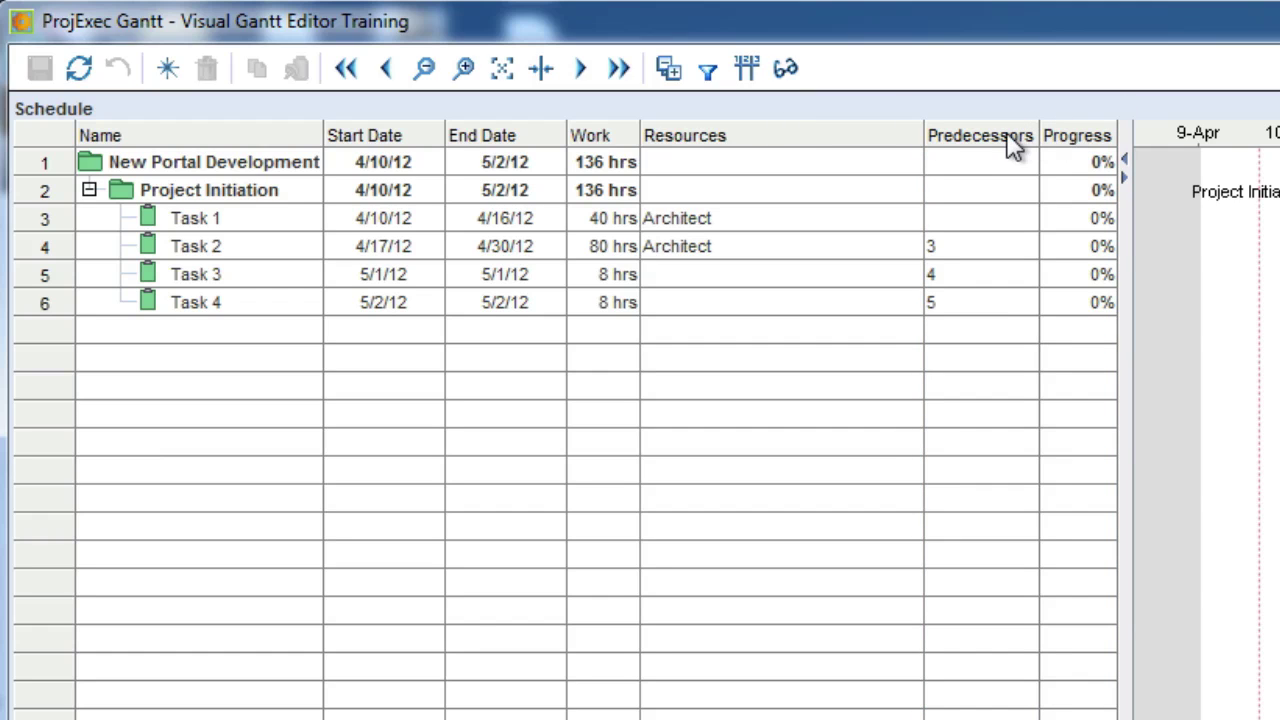
drag(1000, 143, 708, 150)
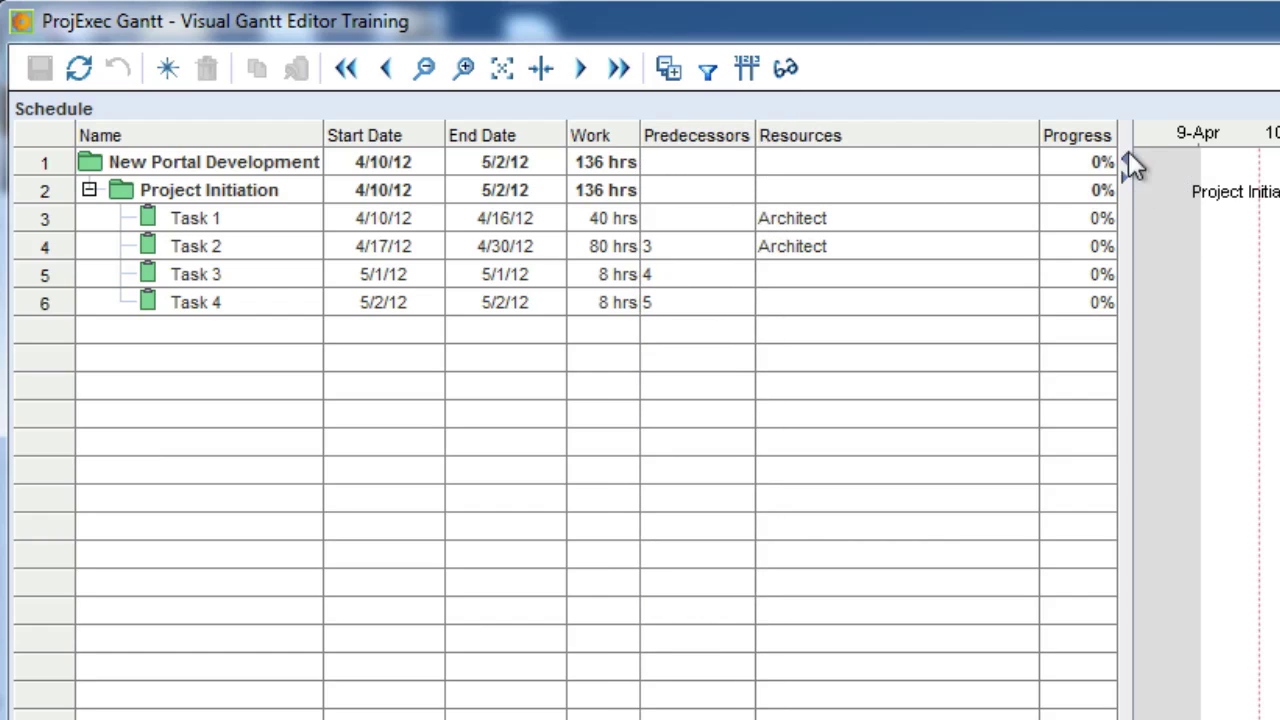
drag(1071, 149, 795, 180)
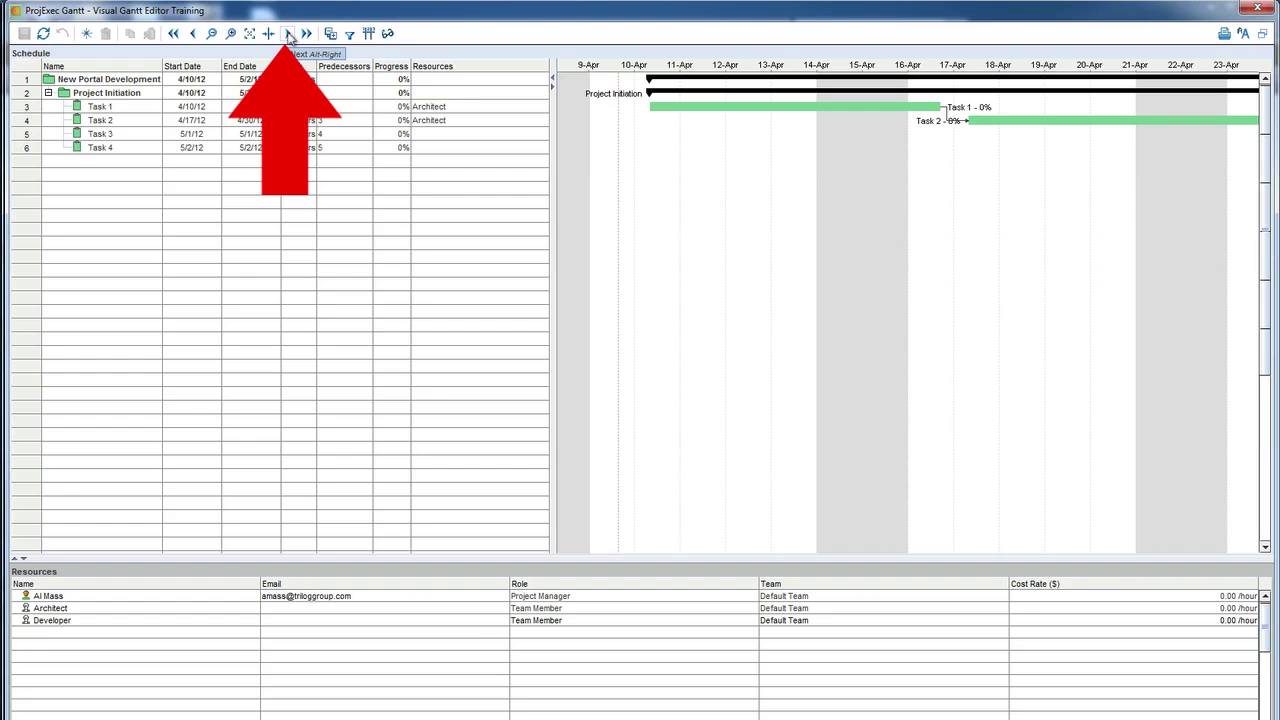
- Move the Gantt timeline forward a week, jump ahead, then back one week
click(289, 34)
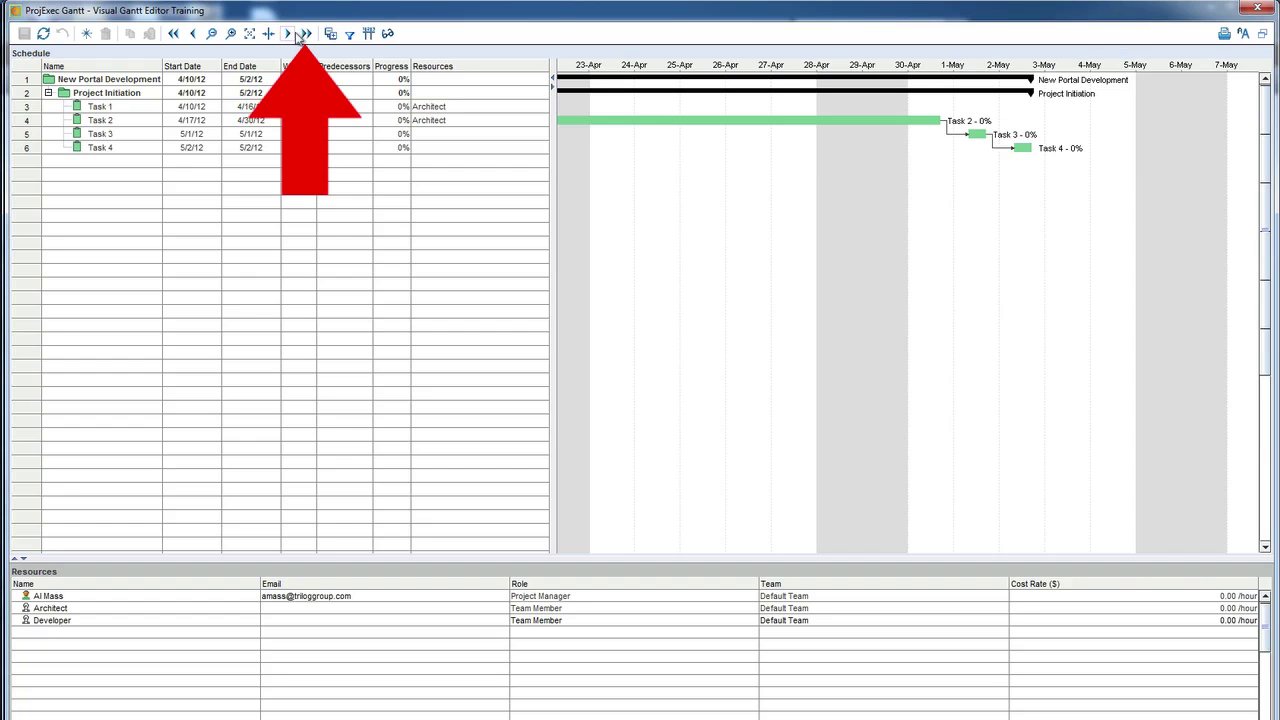
click(305, 34)
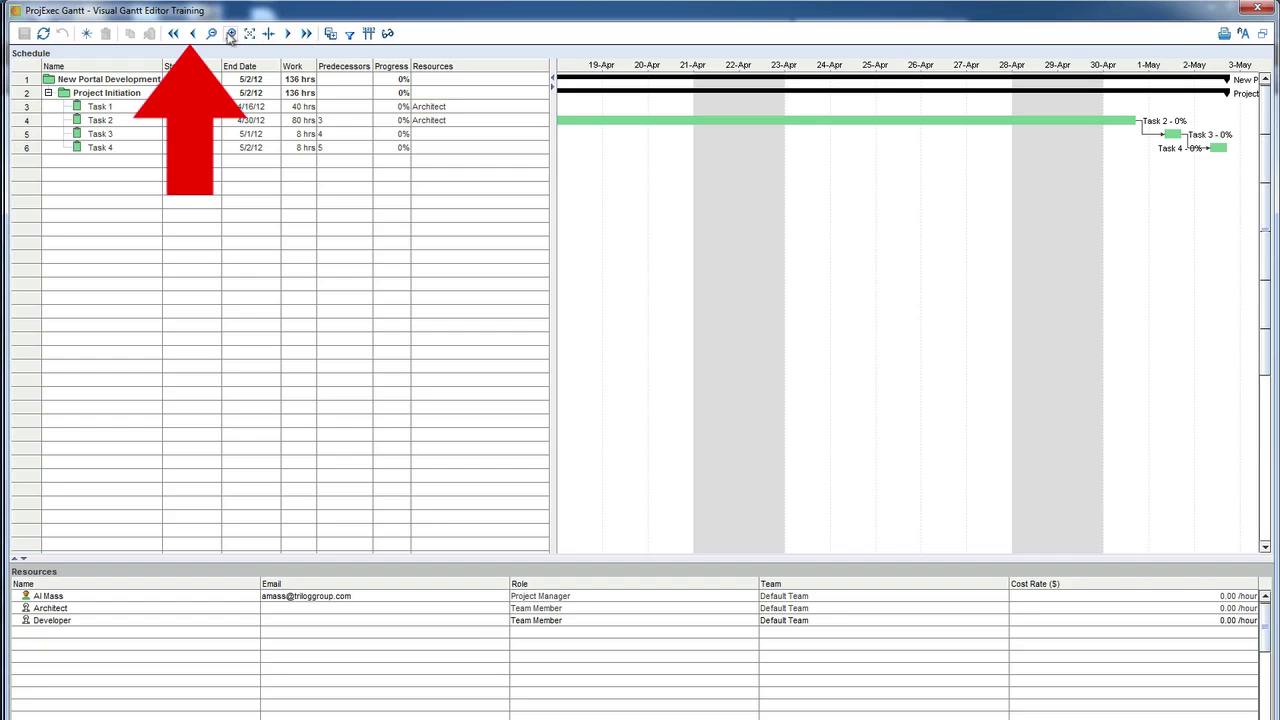
click(196, 34)
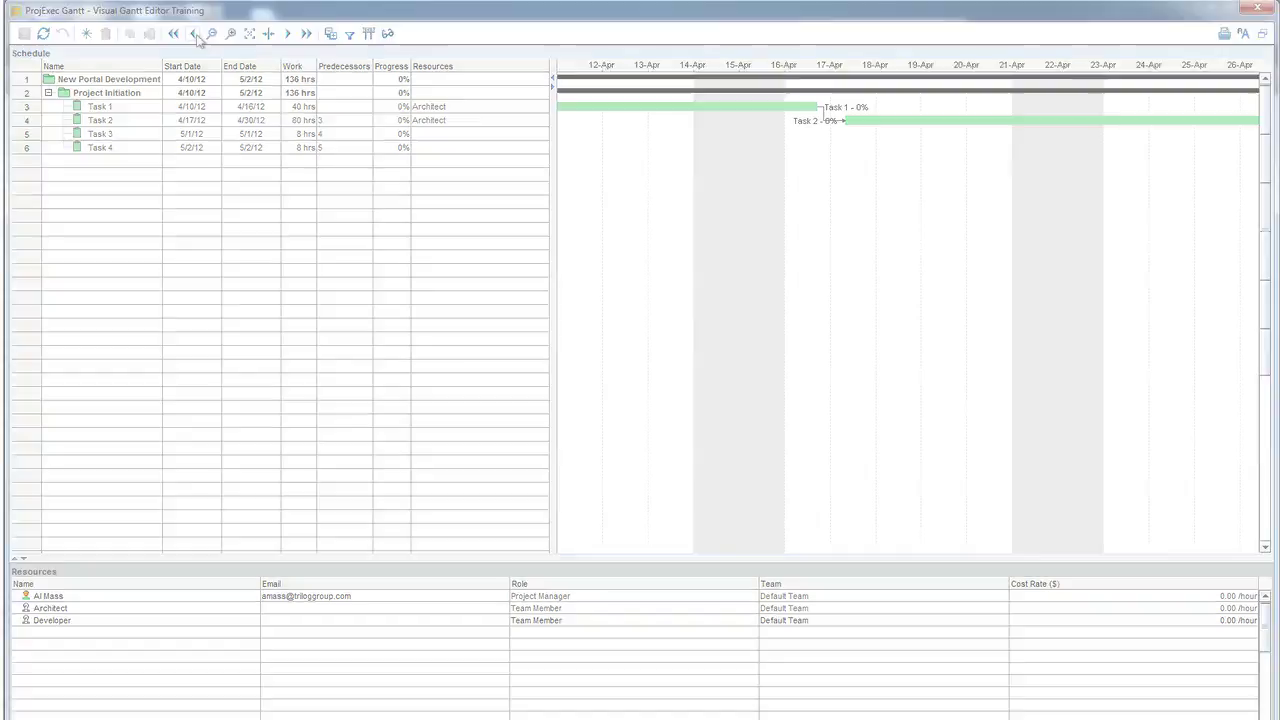
- Shift the timeline to Task 1, drag its progress to 25%, and pull in its end
click(194, 33)
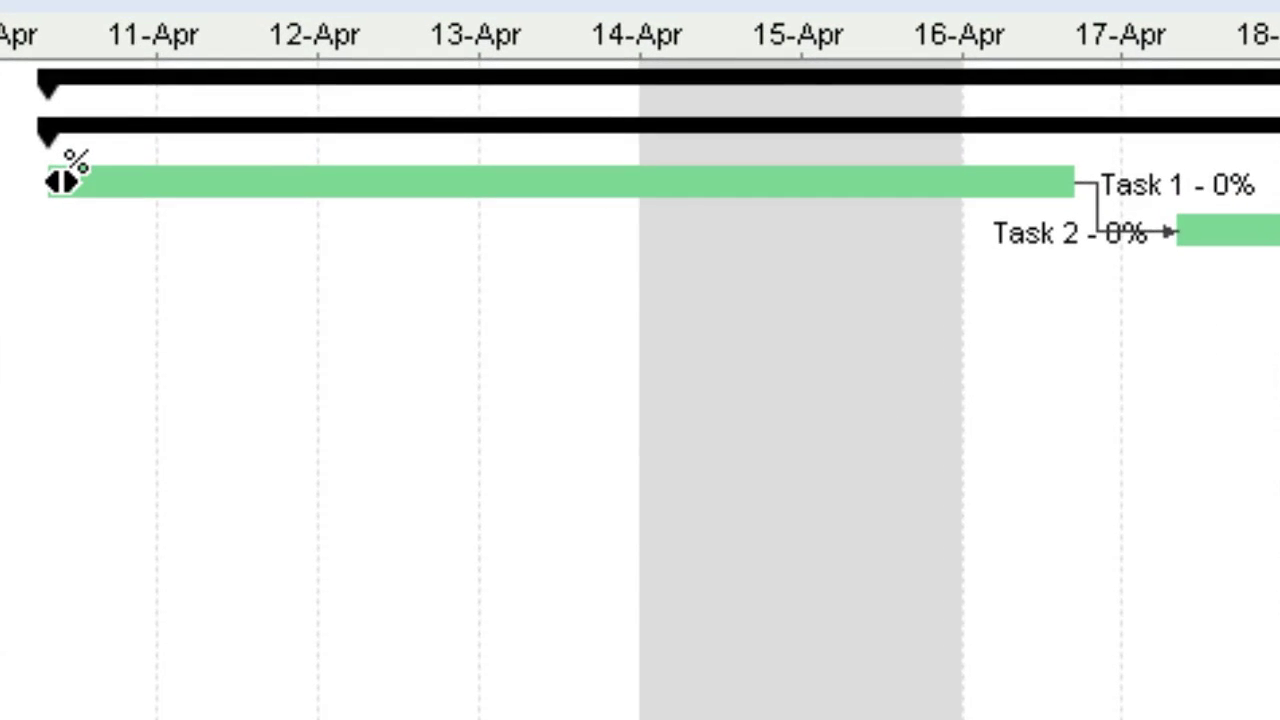
drag(62, 180, 300, 184)
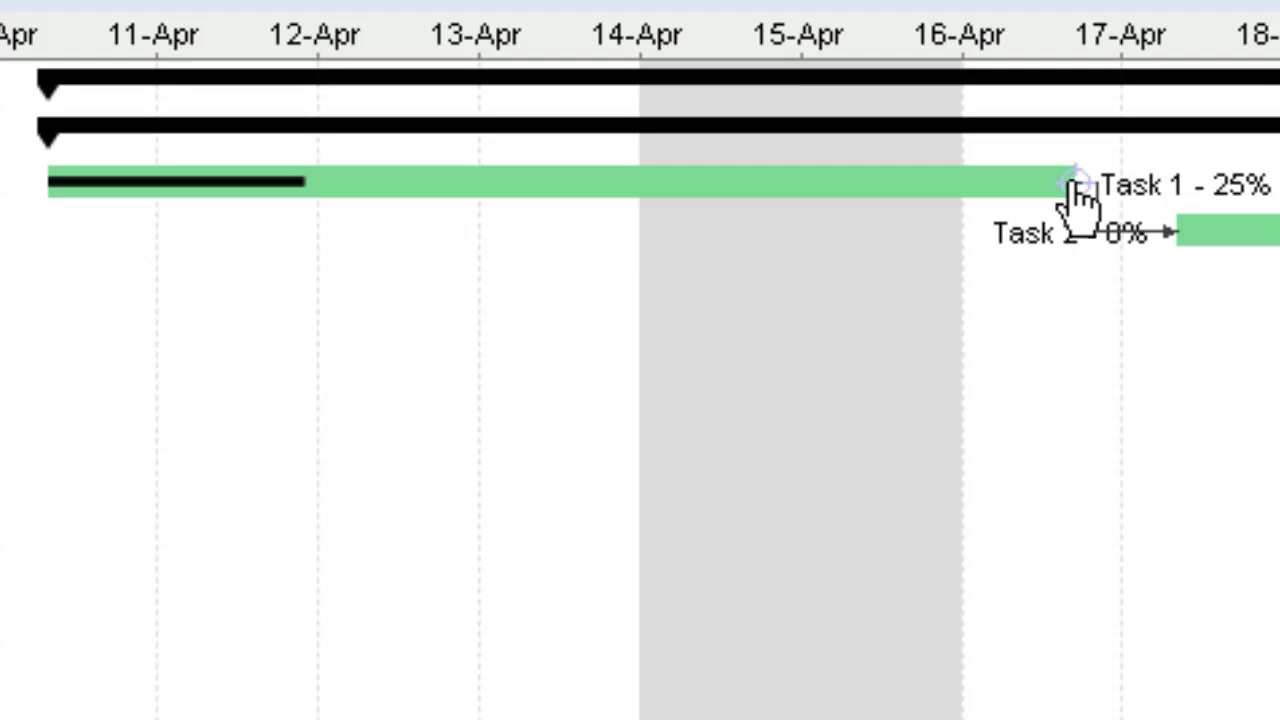
drag(1074, 186, 1000, 195)
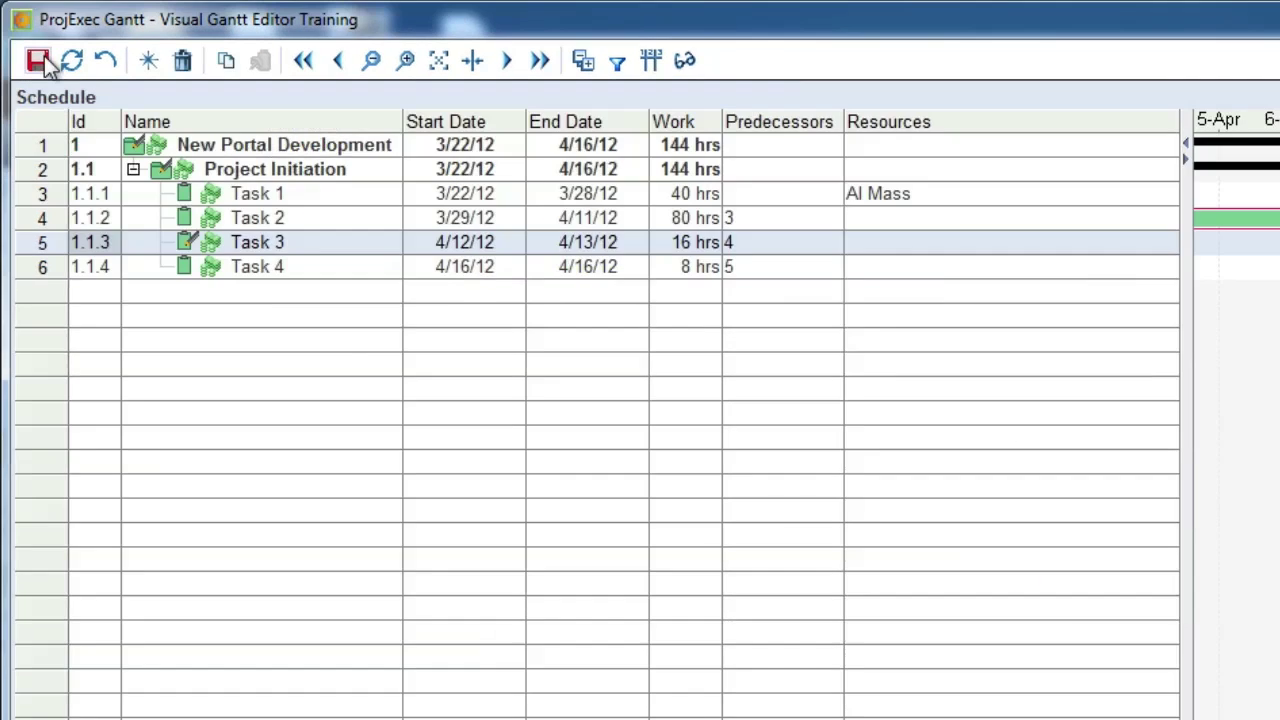
- Save, then drag Developer onto Tasks 3 and 4 and Architect onto Task 2
click(36, 59)
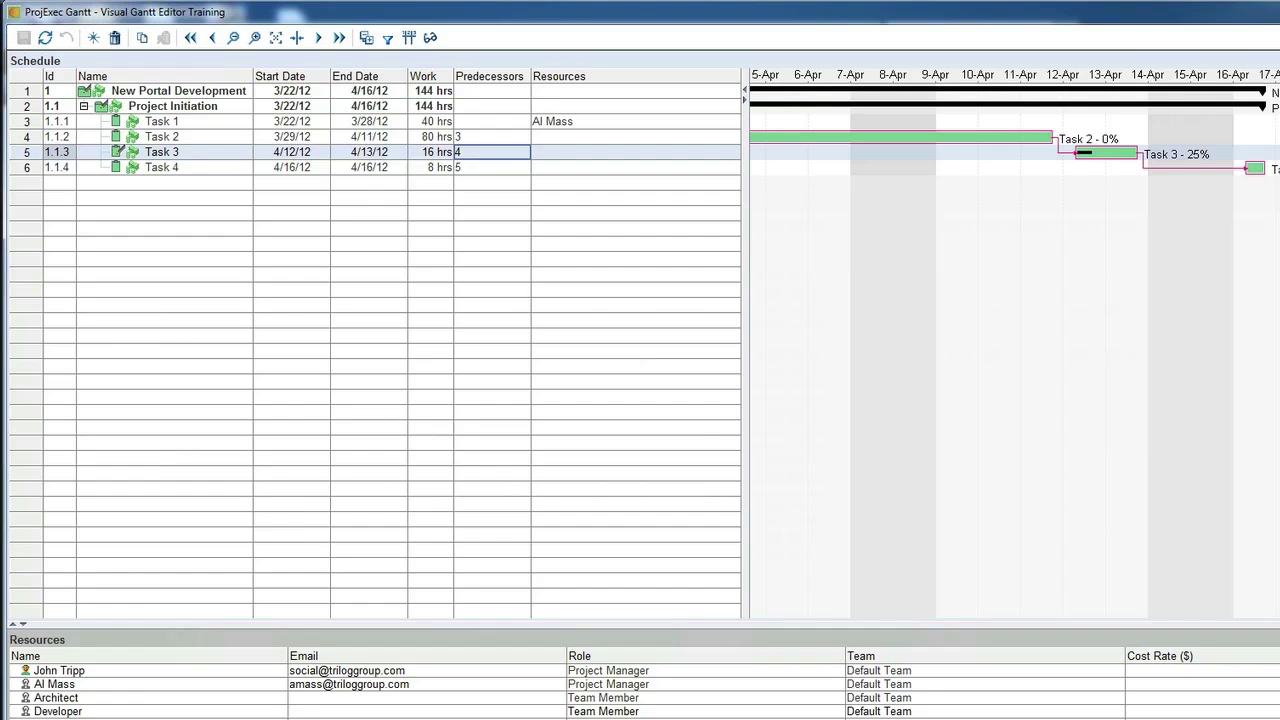
key(Return)
click(77, 711)
drag(457, 340, 559, 153)
drag(85, 713, 600, 170)
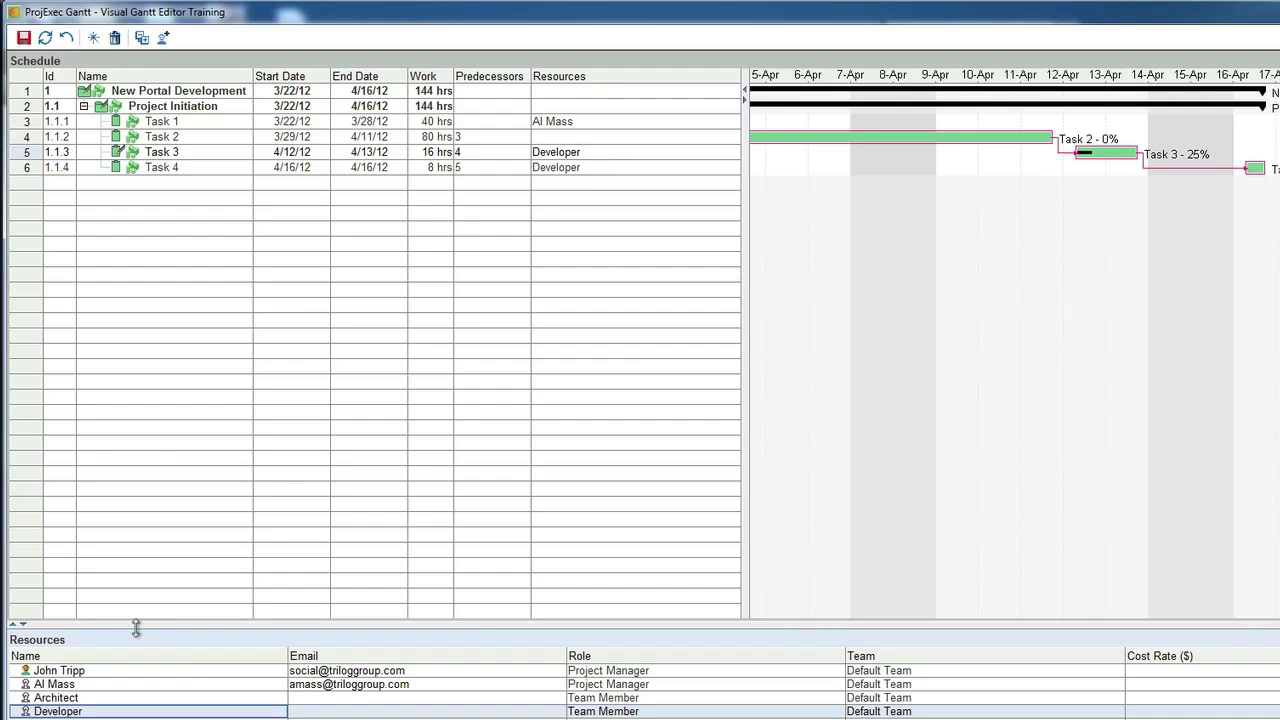
drag(56, 697, 556, 137)
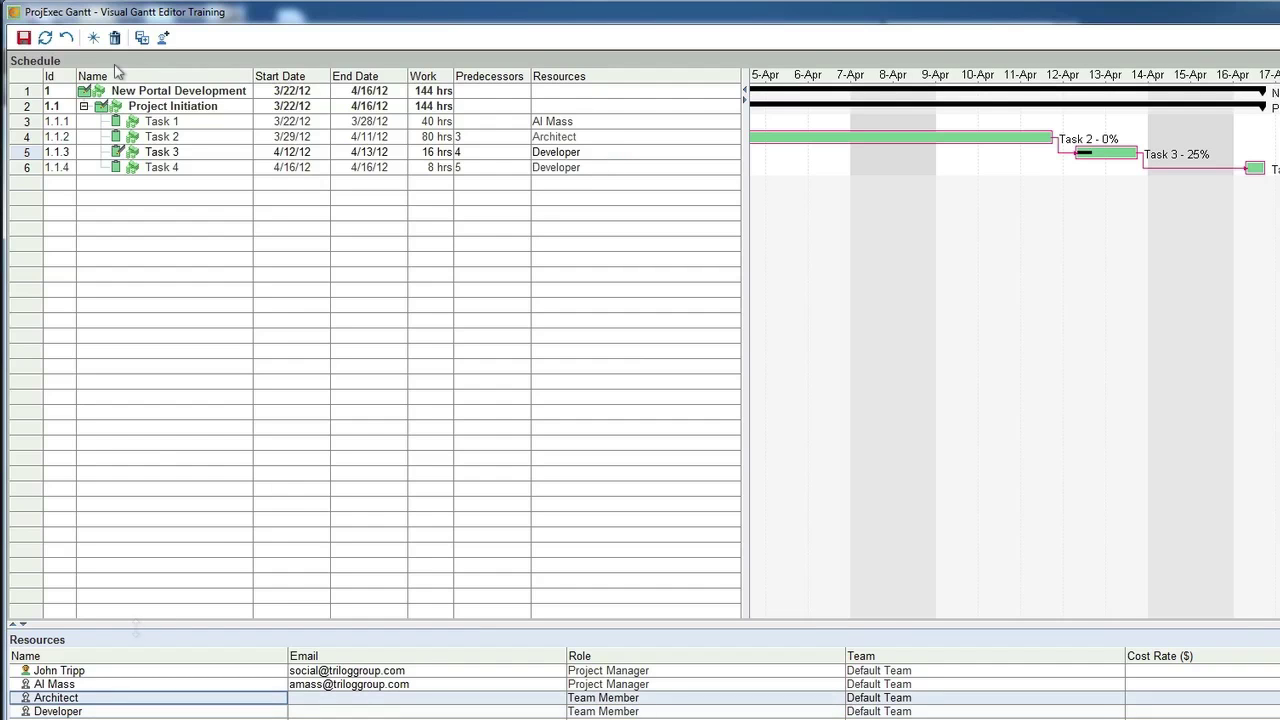
- Save, then replace the Architect resource with a named team member from autocomplete
click(24, 37)
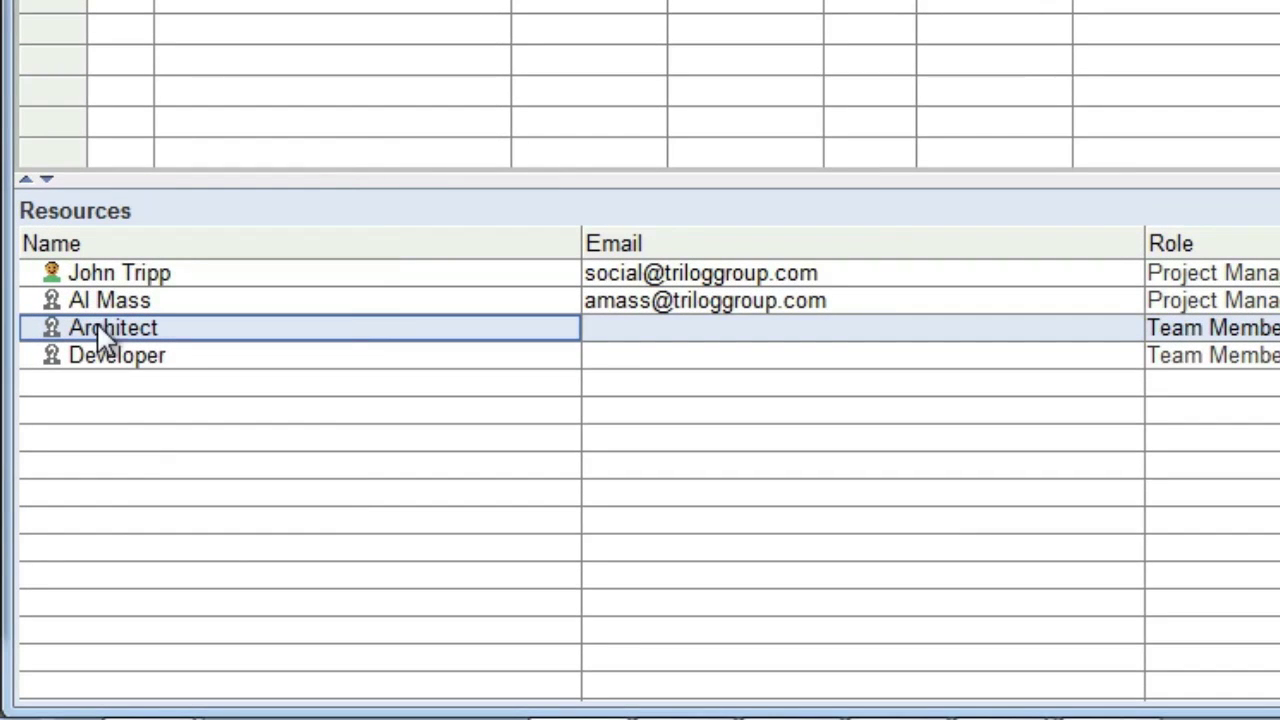
click(100, 330)
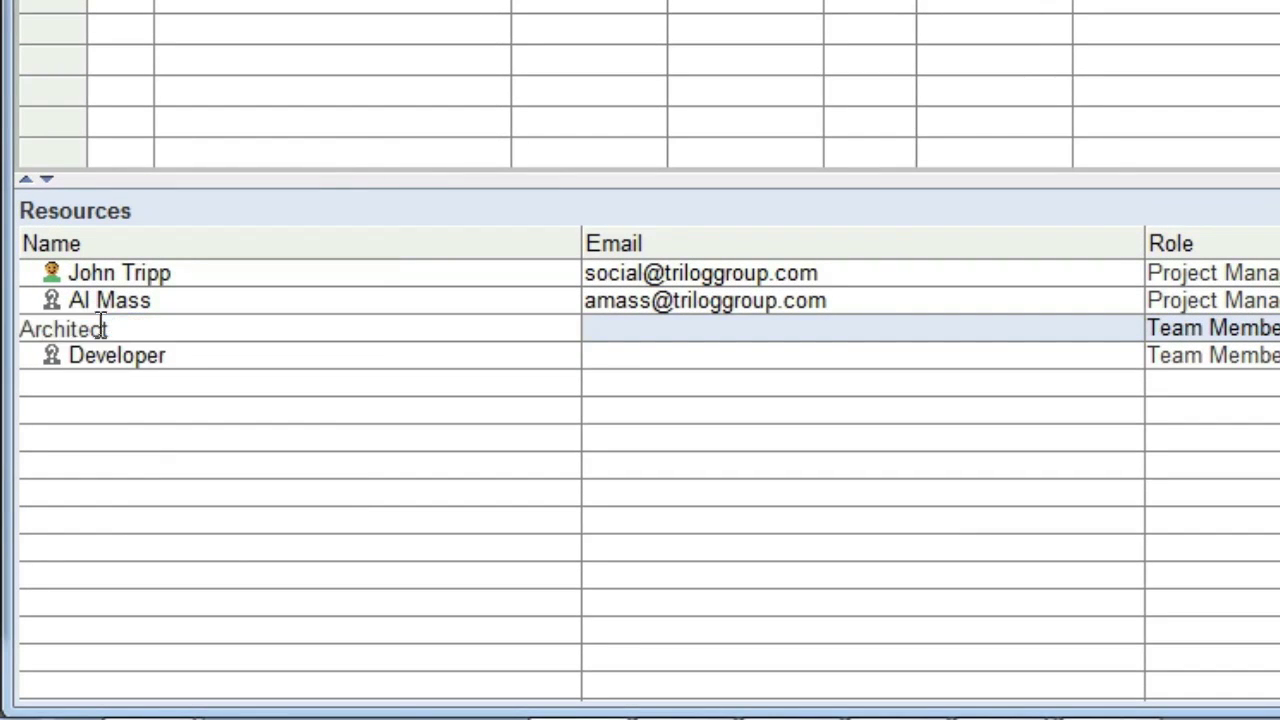
double_click(101, 325)
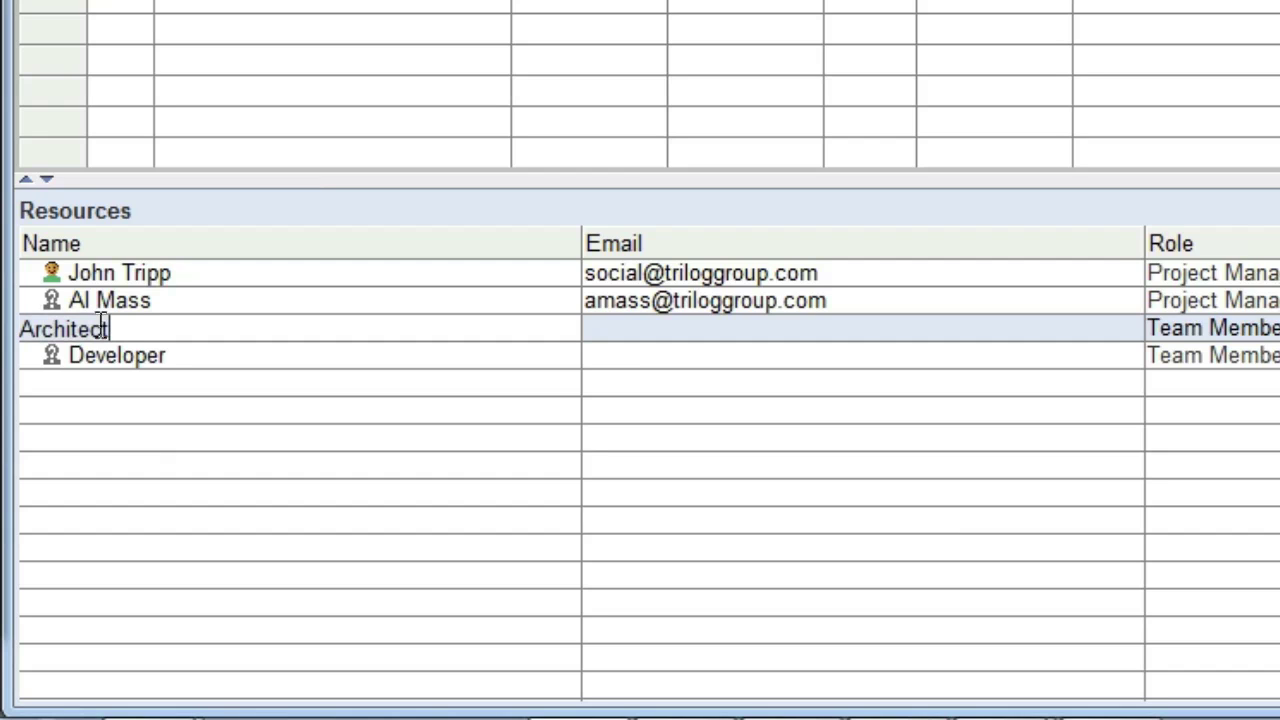
text(Philip)
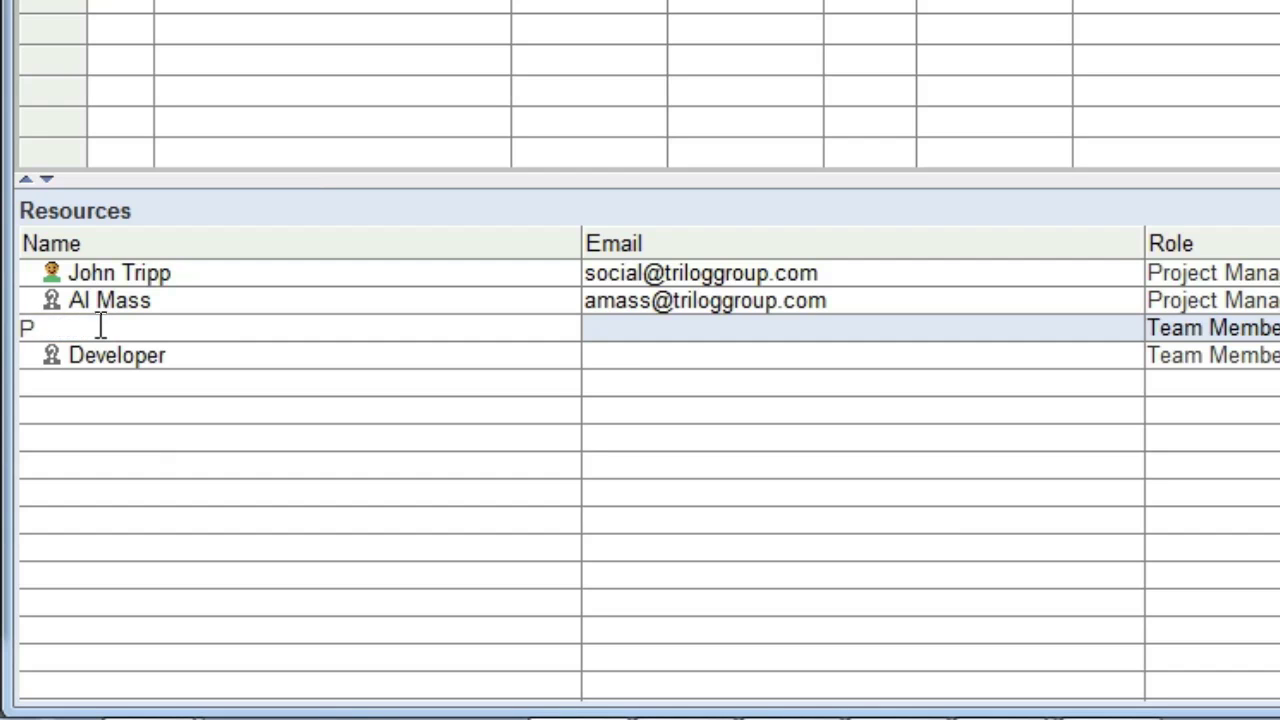
click(120, 360)
- Replace the Developer resource with a named team member and e-mail, then save
click(117, 357)
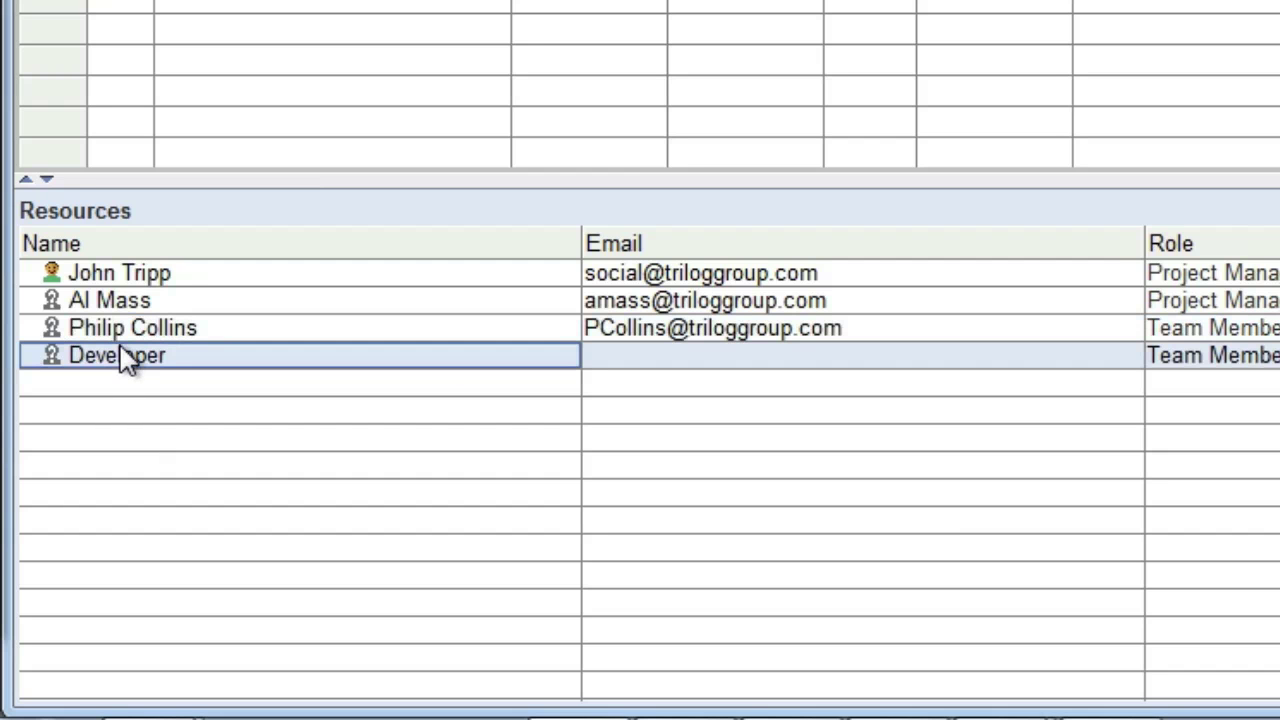
click(117, 357)
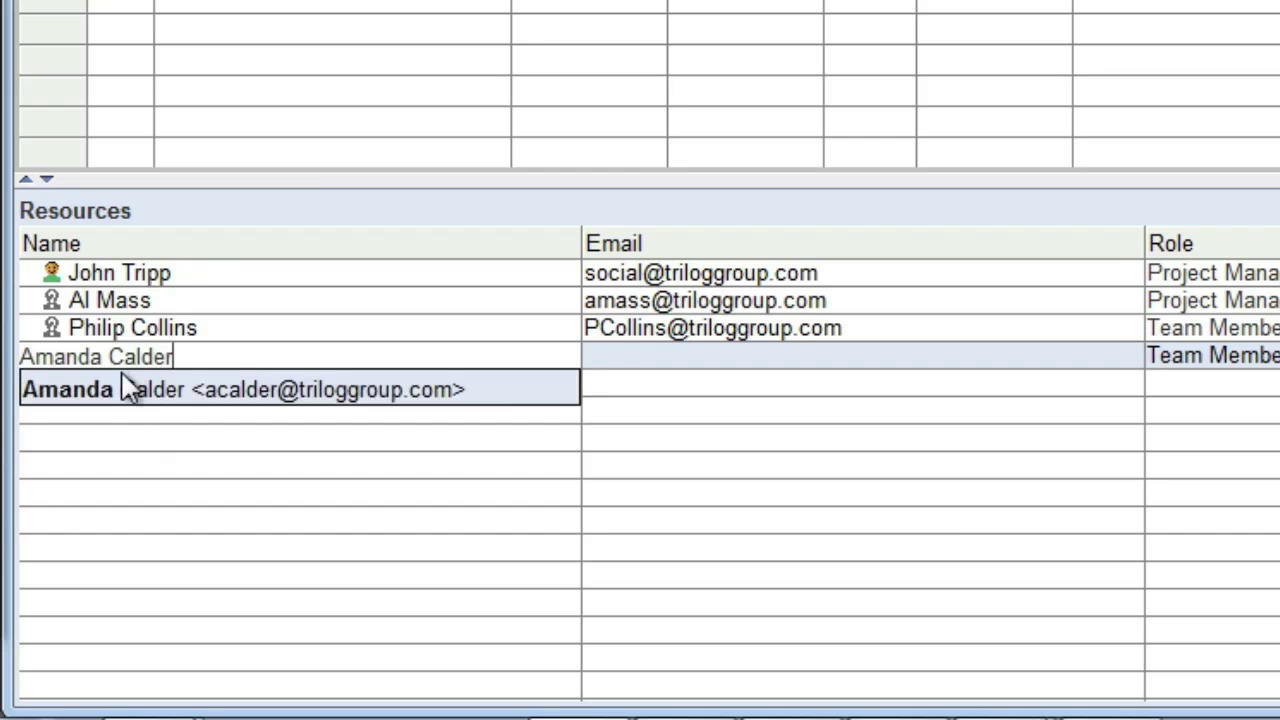
click(130, 390)
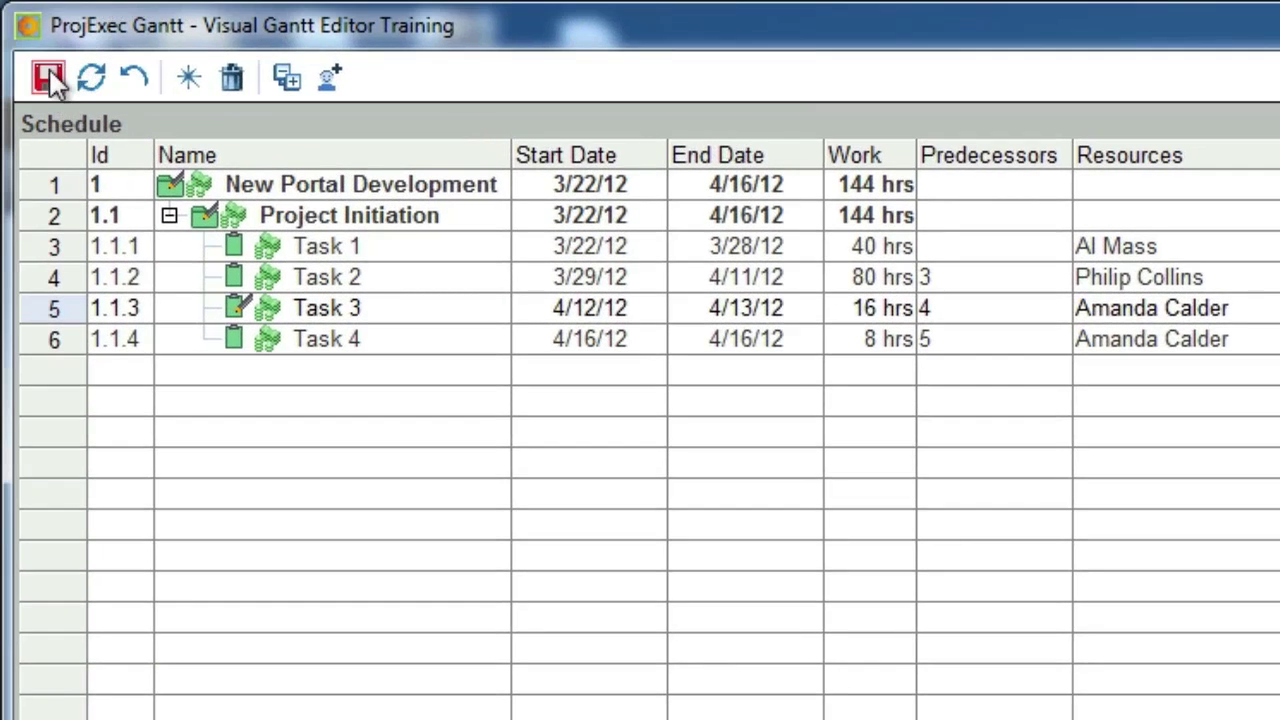
click(50, 80)
- Select the Project Initiation summary row and open the Filter dropdown
click(585, 218)
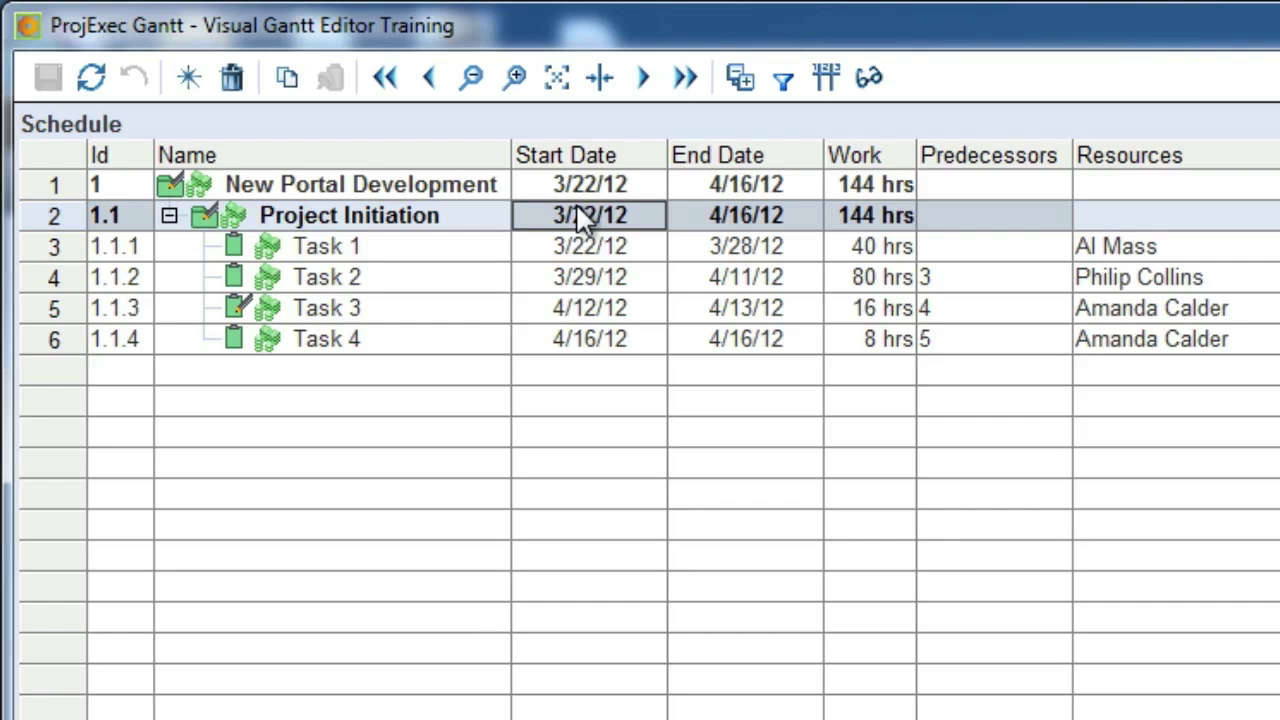
click(783, 80)
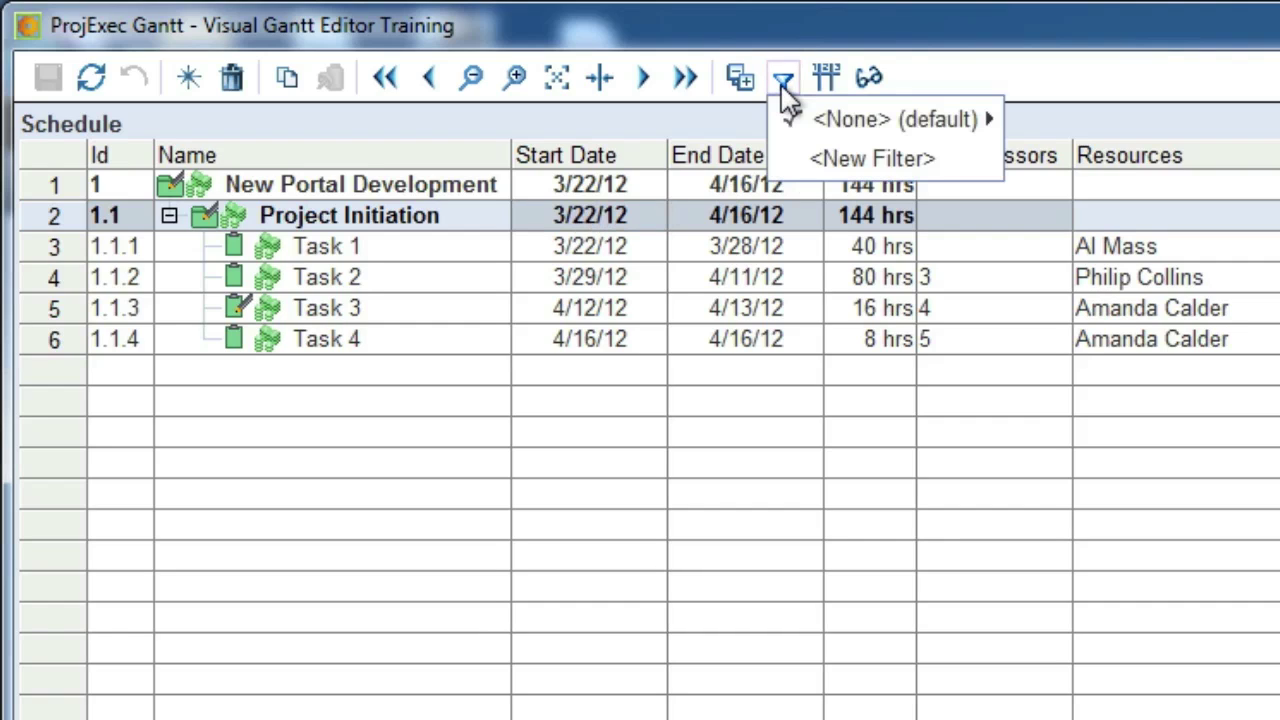
- Create the 'Less than 50% Complete' filter with criterion Progress <= 50, then save and apply it
click(872, 159)
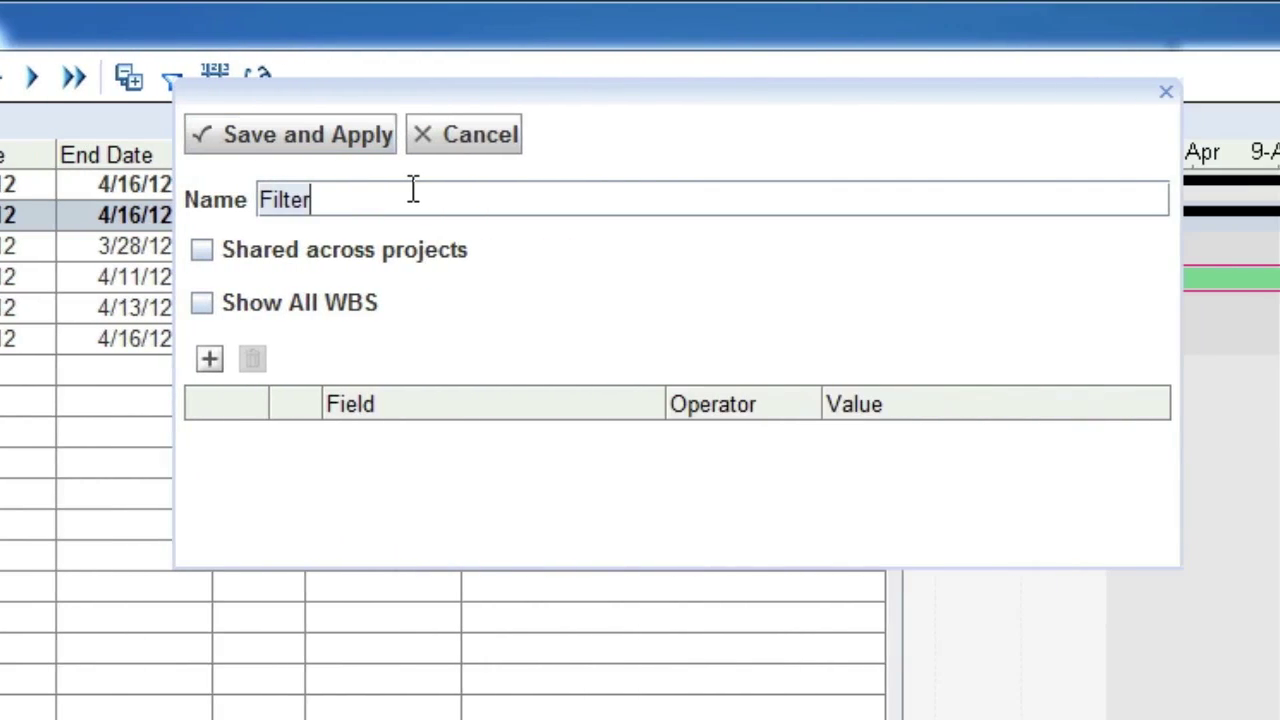
text(Less than 50)
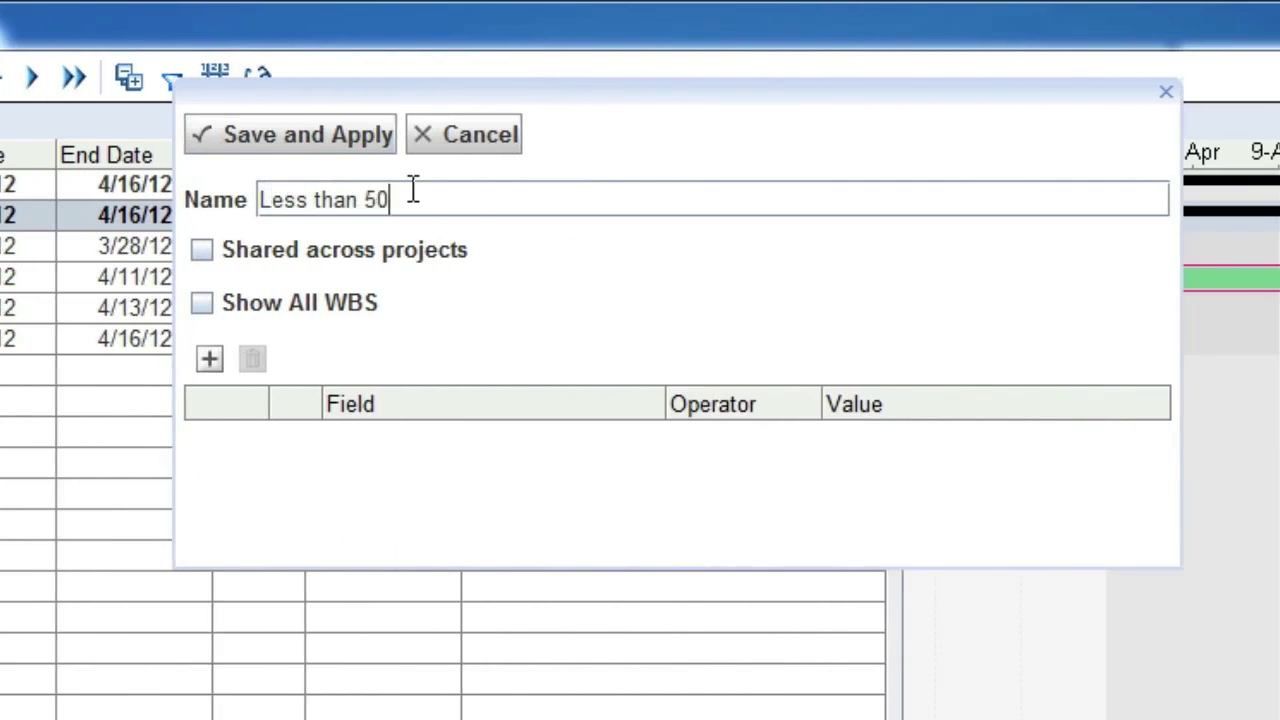
text(% Complete)
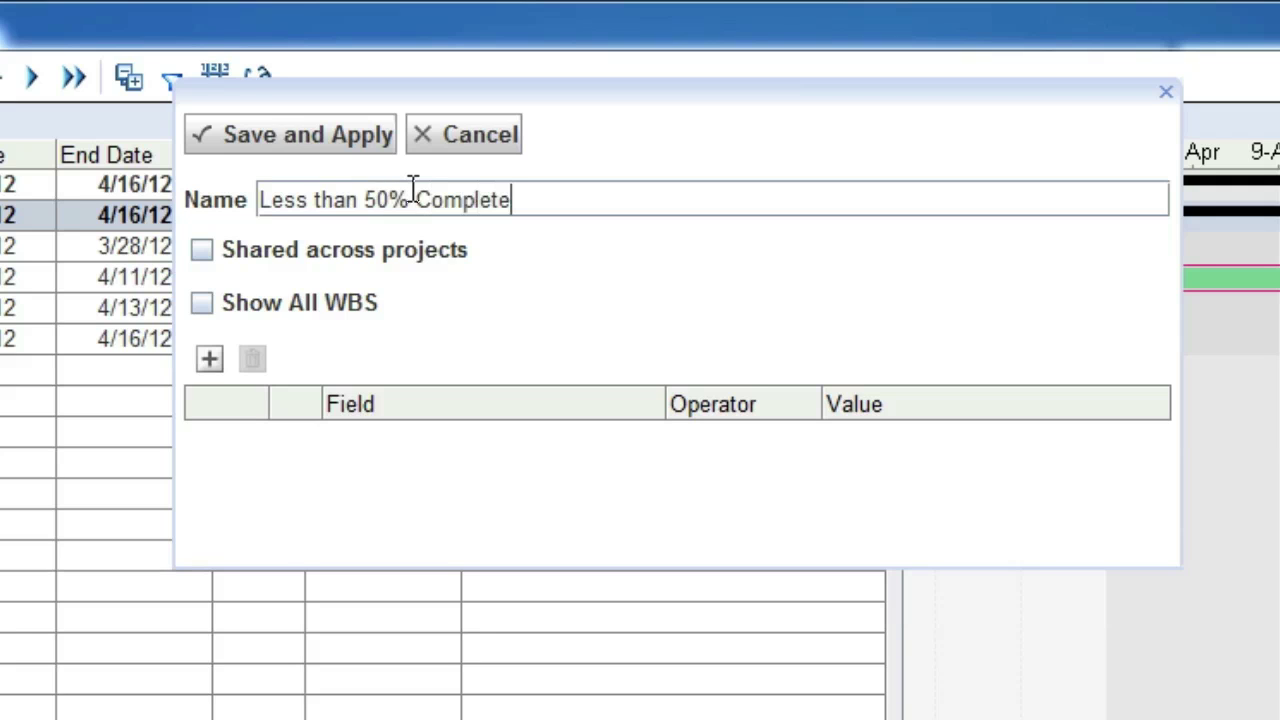
click(209, 360)
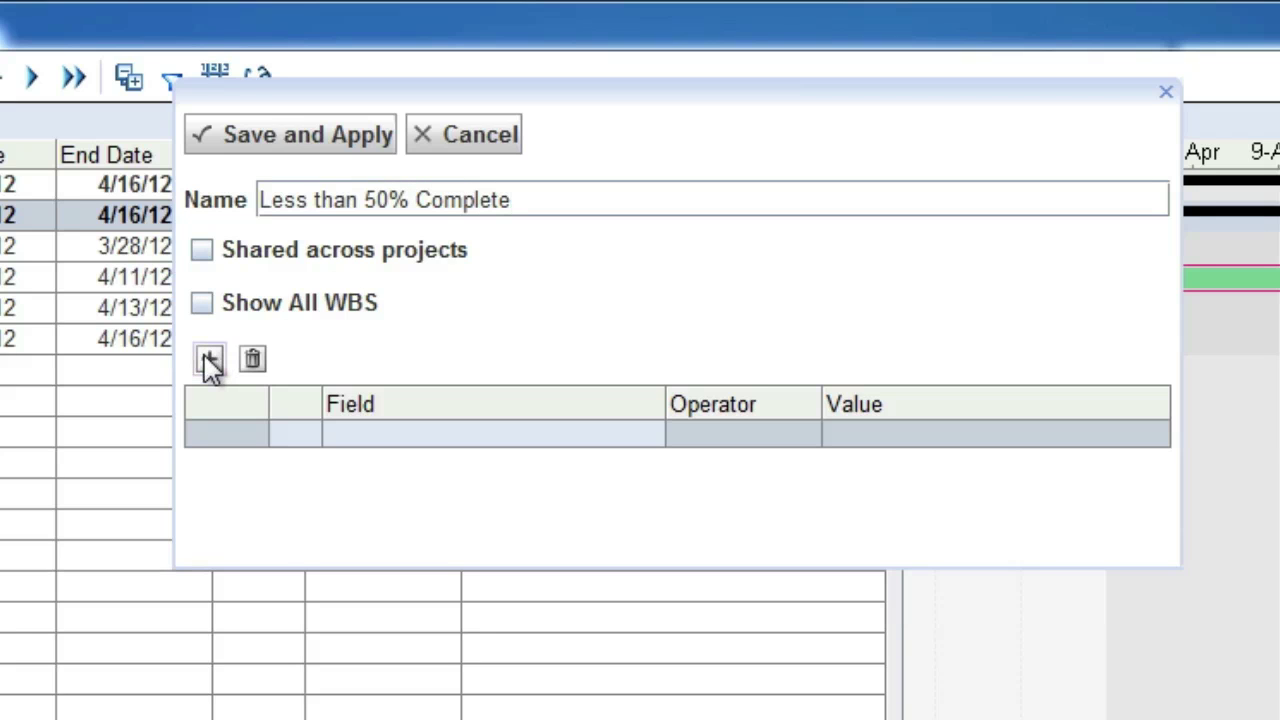
click(349, 437)
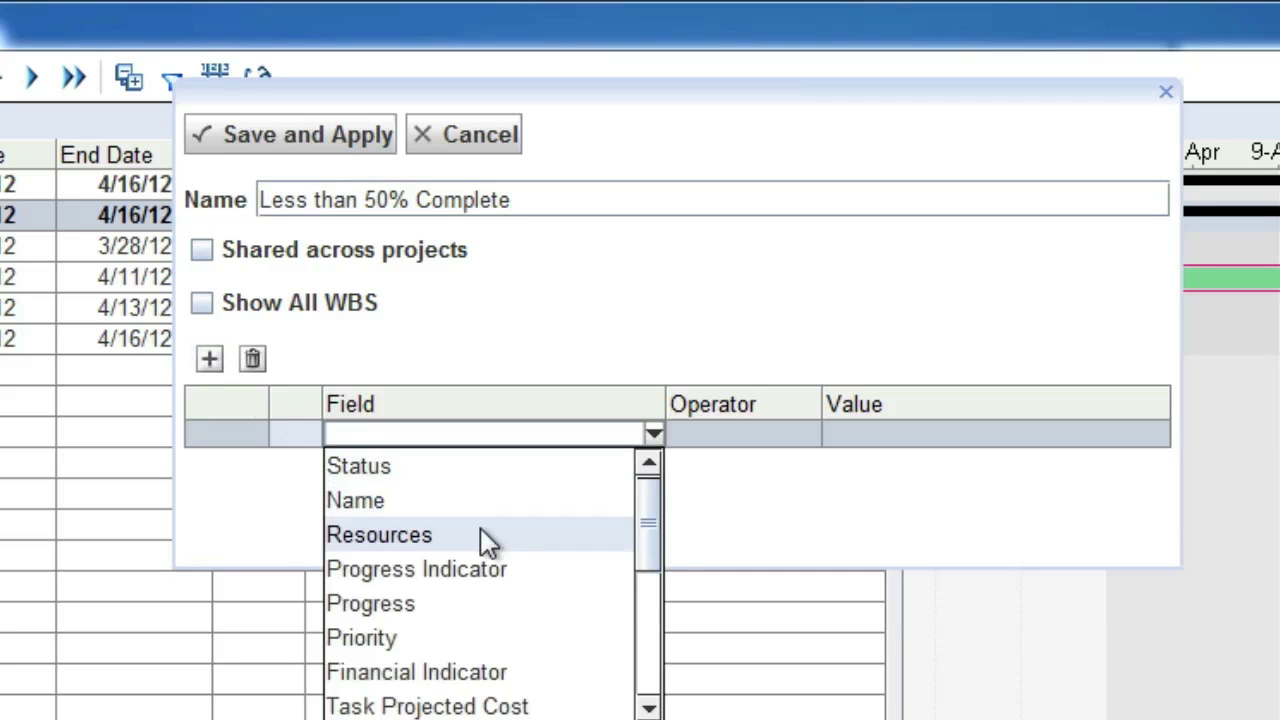
click(482, 600)
click(735, 433)
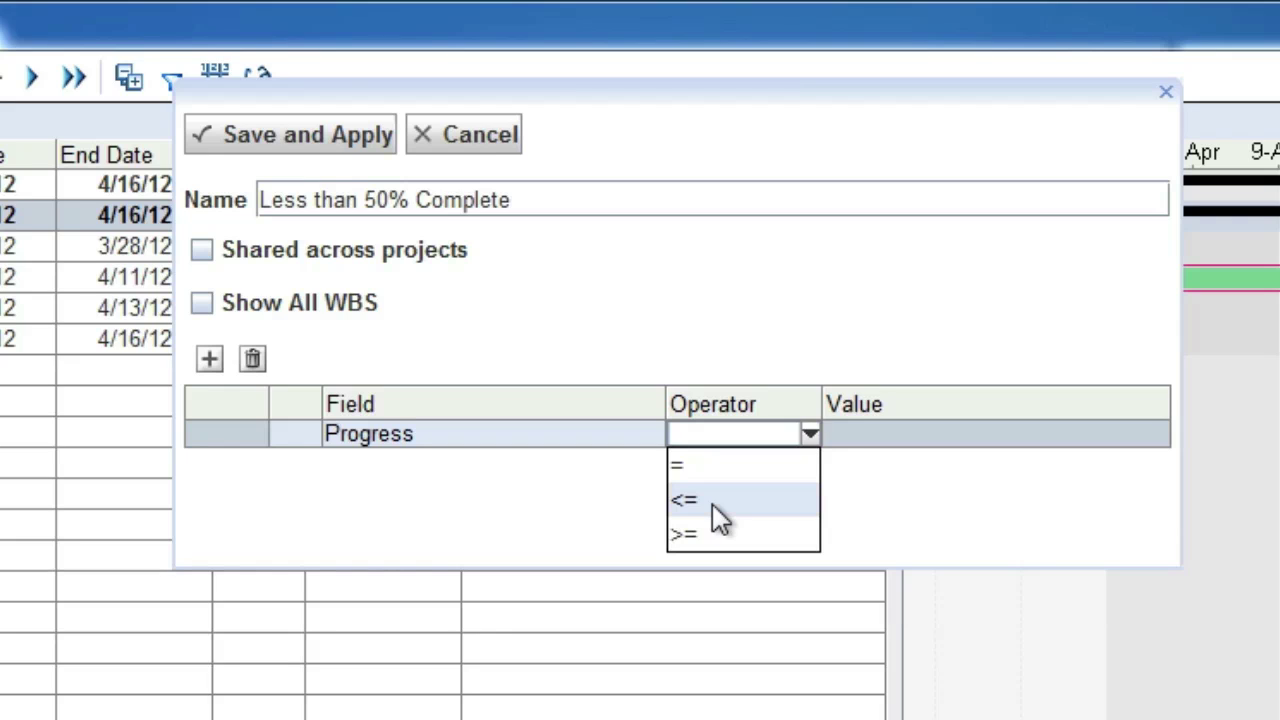
click(712, 504)
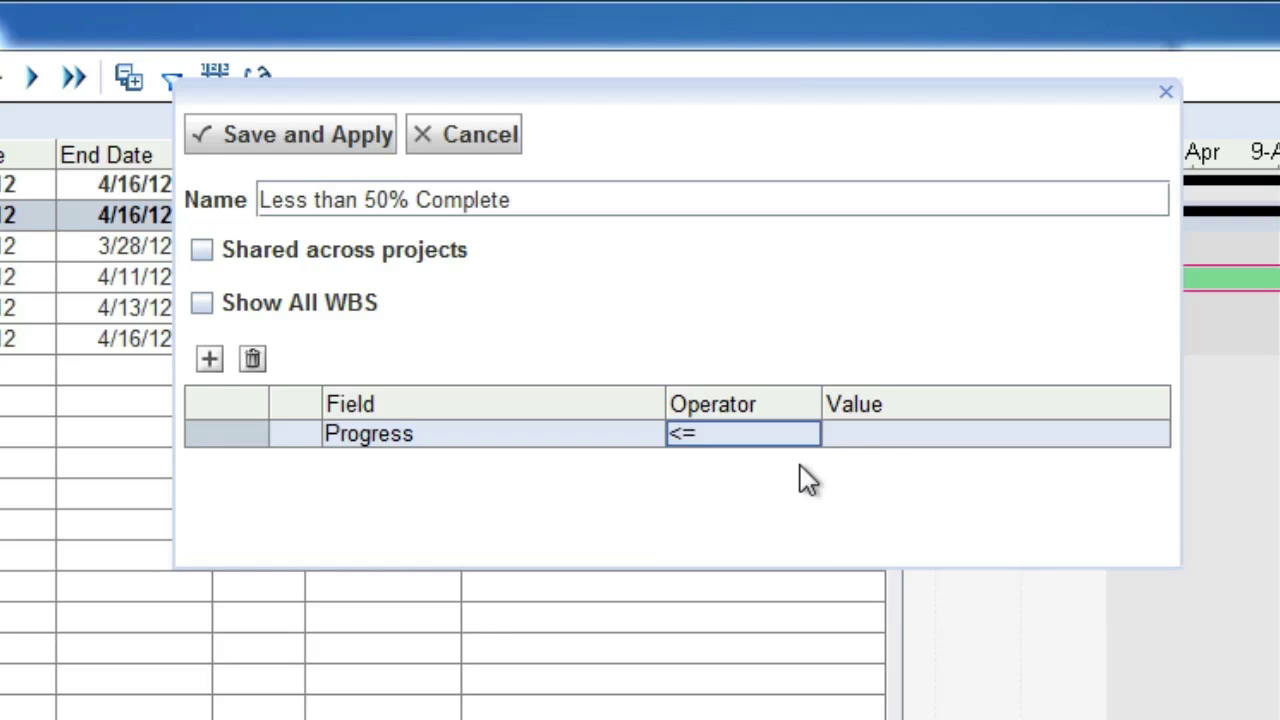
click(864, 434)
text(50)
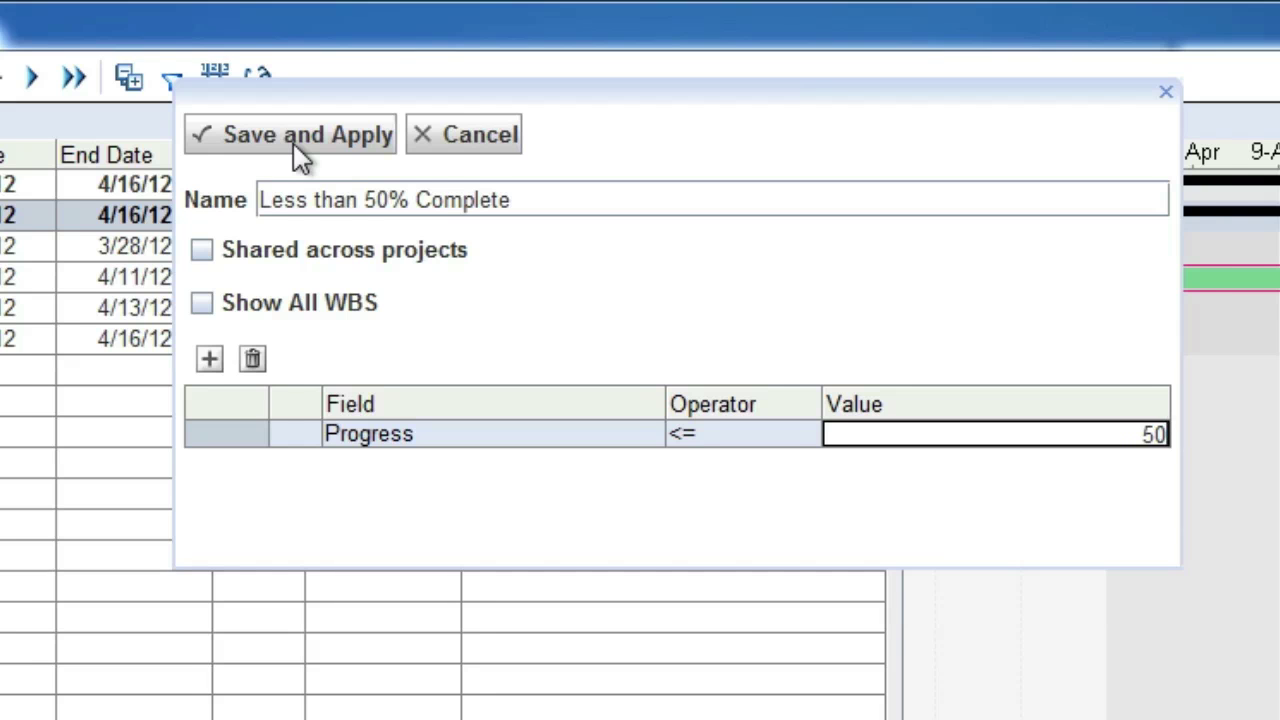
click(415, 140)
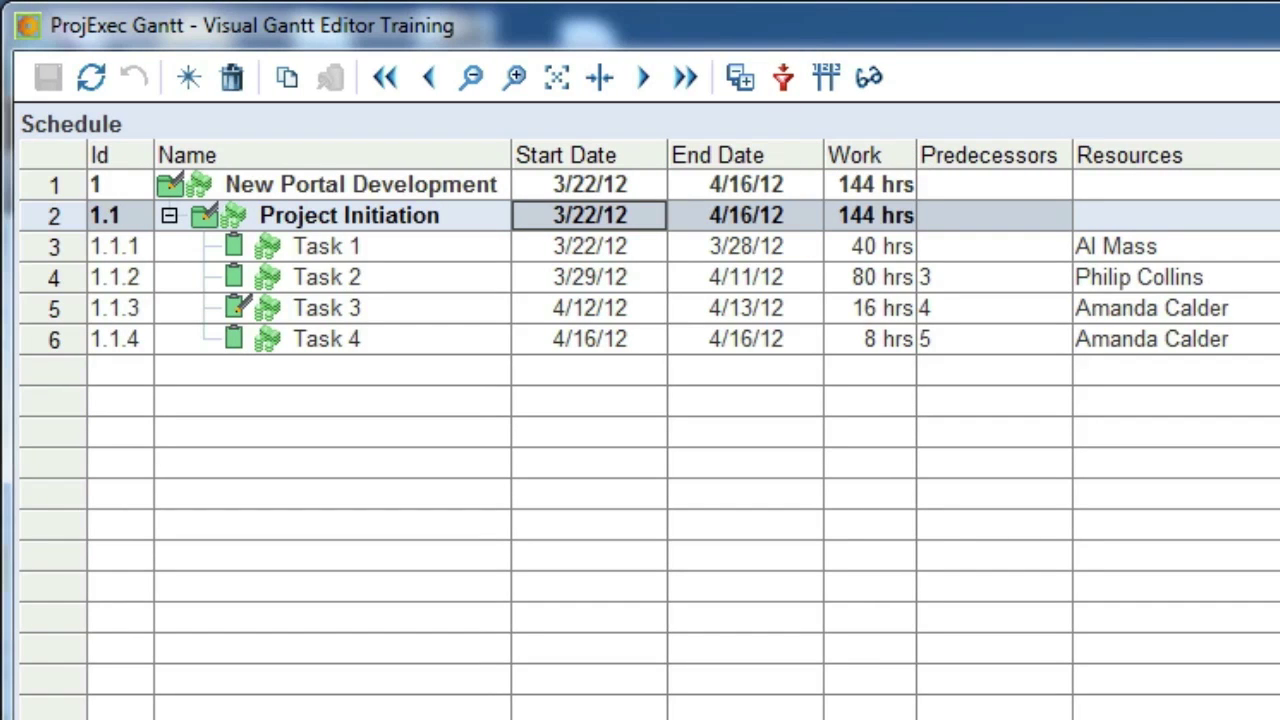
- Remove the active filter and set Task 3's progress to 100%
click(783, 77)
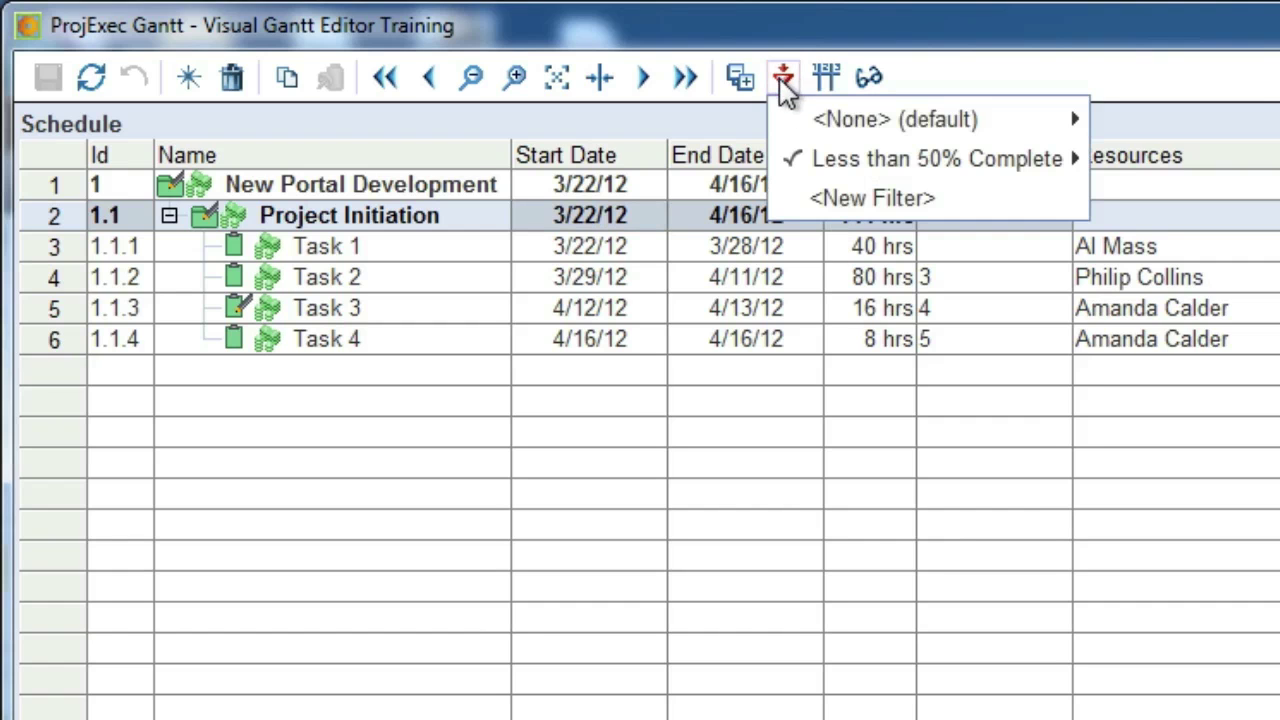
mouse_move(997, 121)
click(1112, 120)
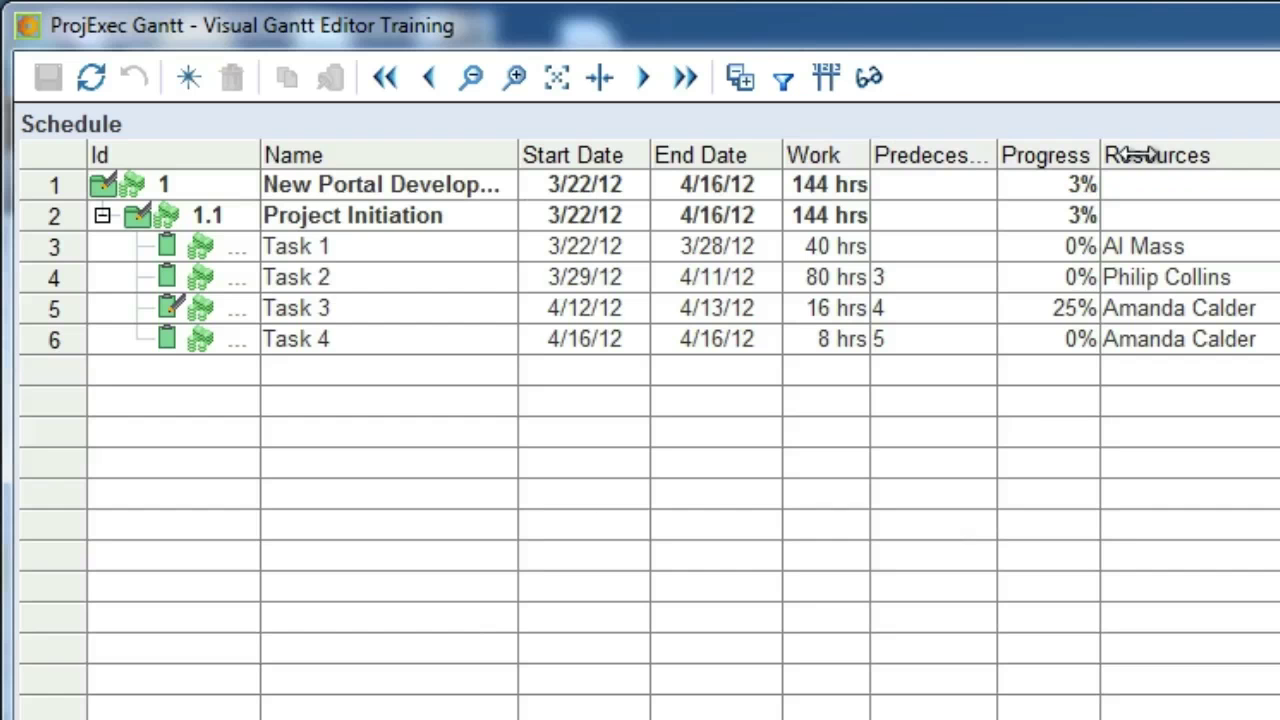
double_click(1085, 305)
text(100)
key(Return)
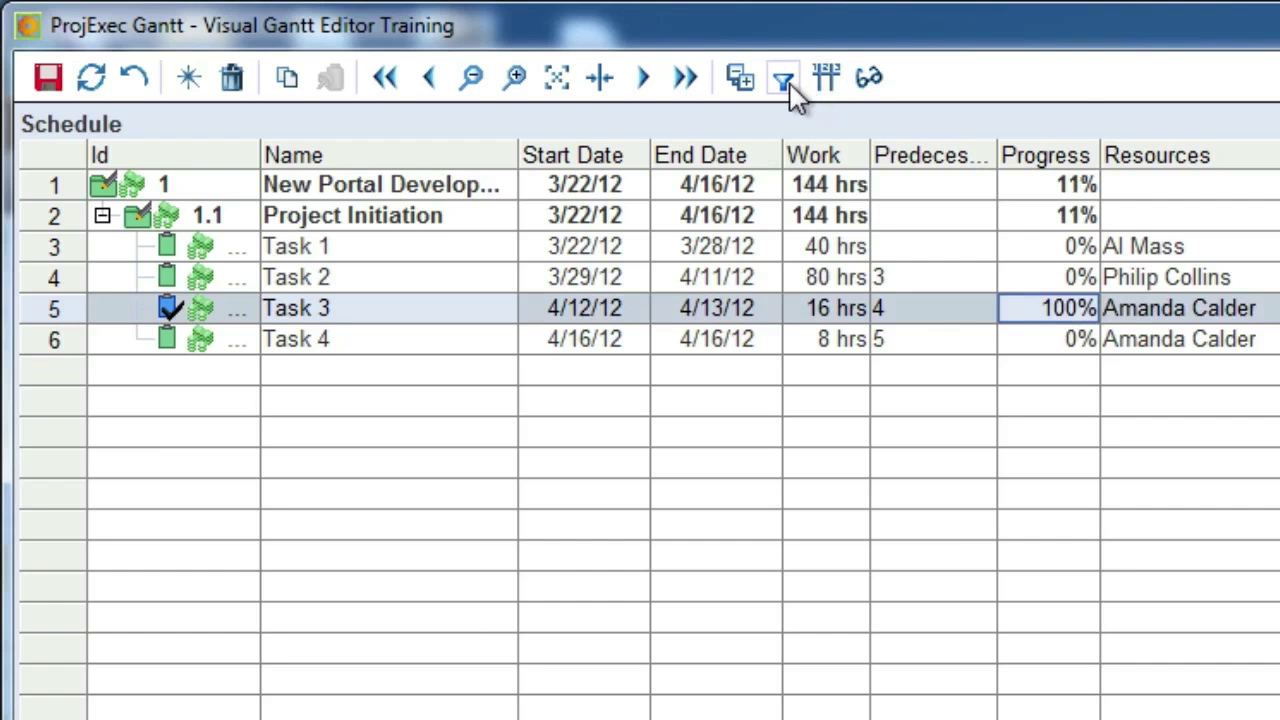
- Apply the 'Less than 50% Complete' filter, save the schedule, then clear the filter
click(787, 84)
mouse_move(960, 160)
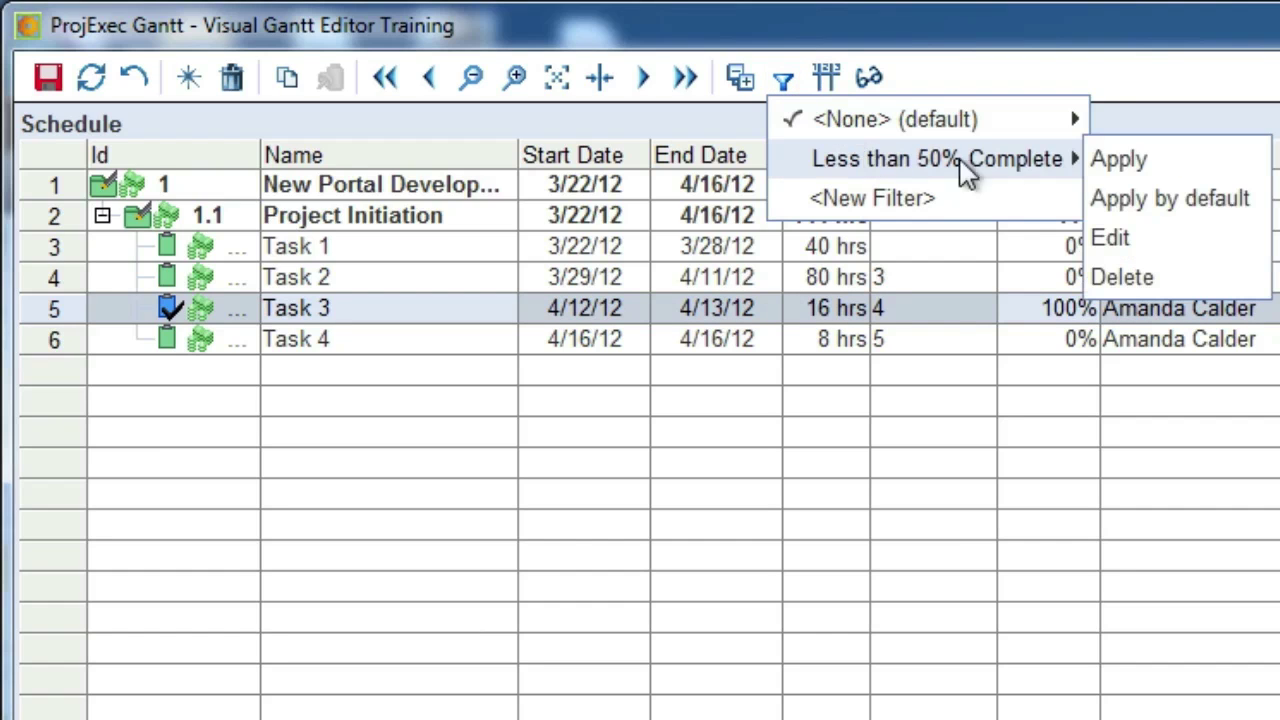
click(1118, 170)
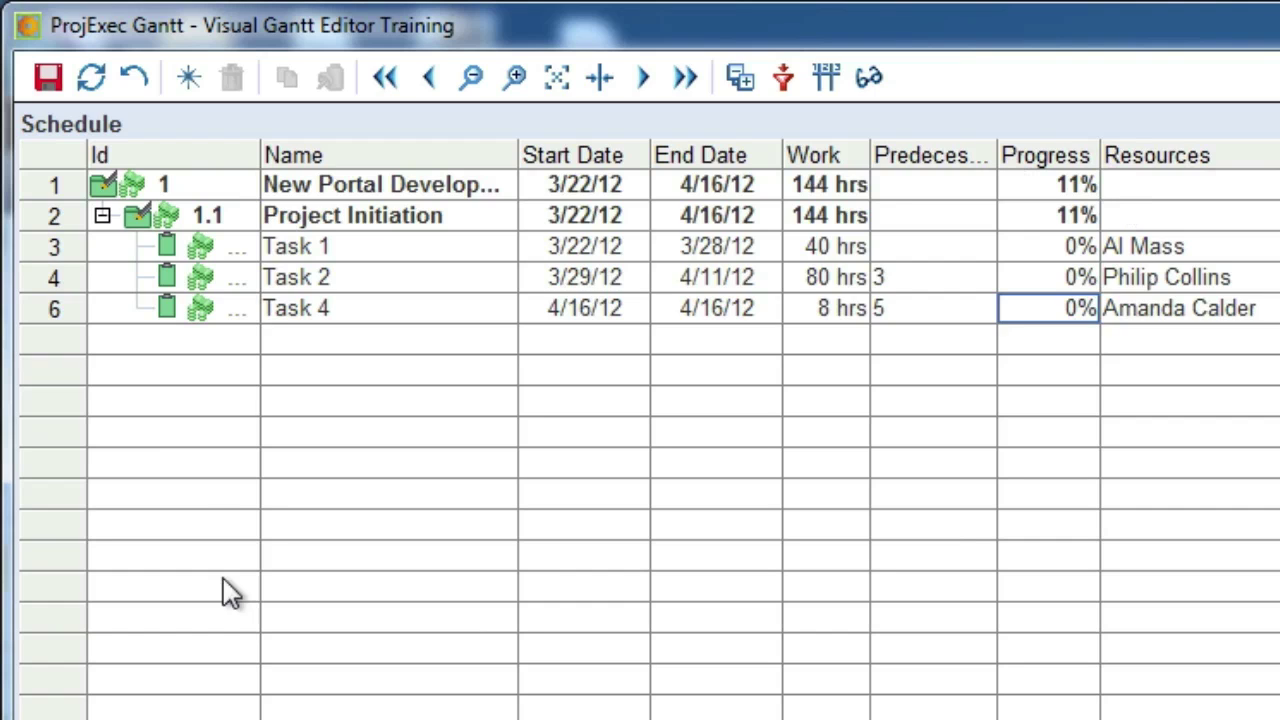
click(58, 82)
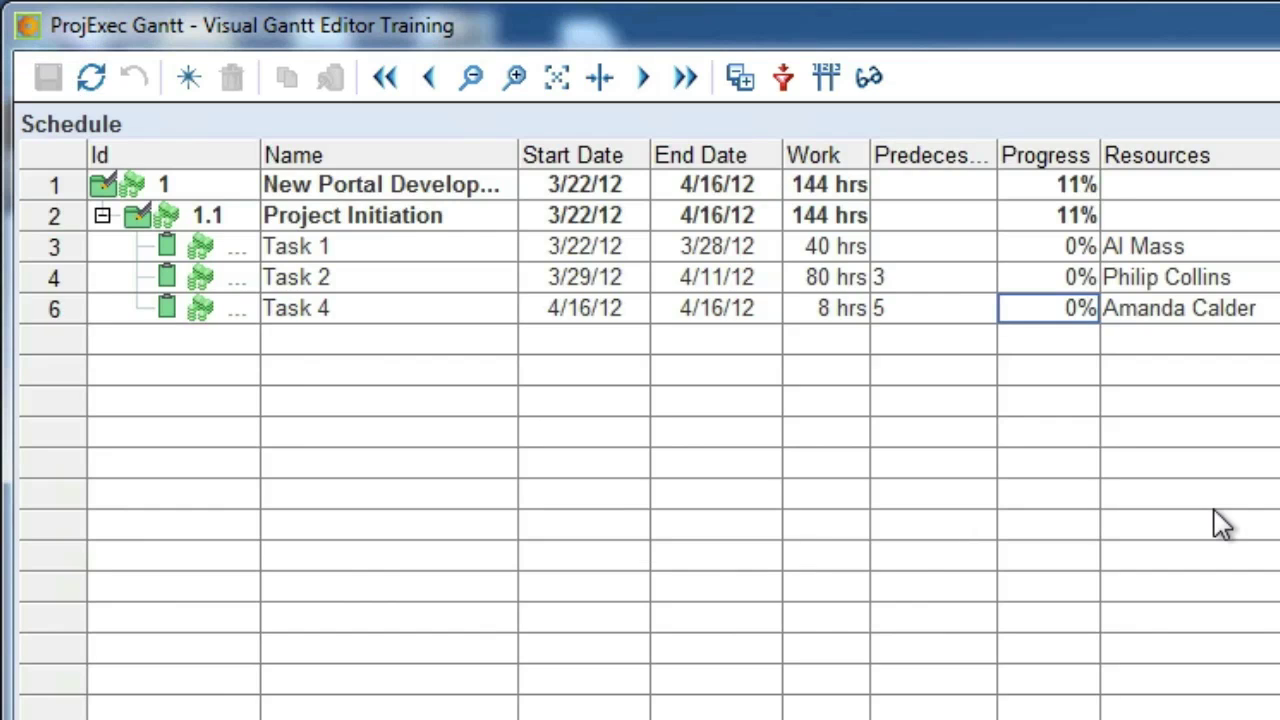
click(785, 78)
mouse_move(886, 163)
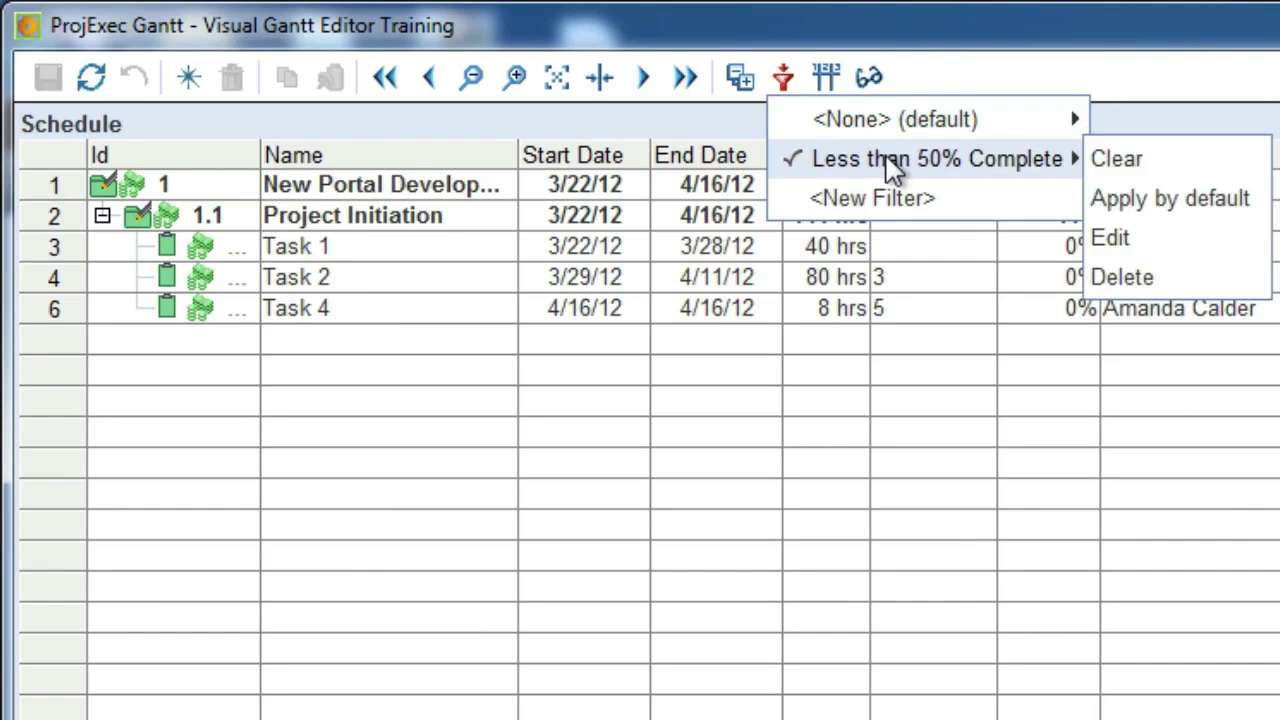
click(1104, 163)
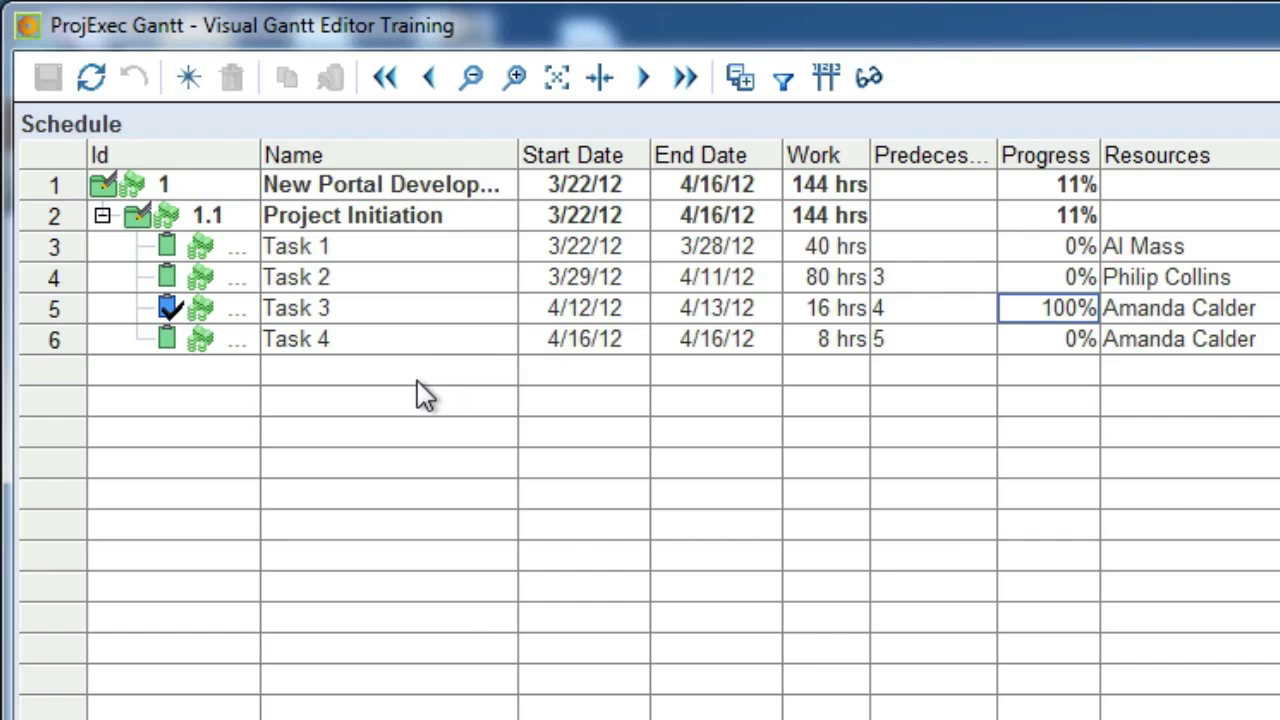
- Highlight the critical path and open Critical Path Settings, keeping near-critical slack at 1 day
click(862, 440)
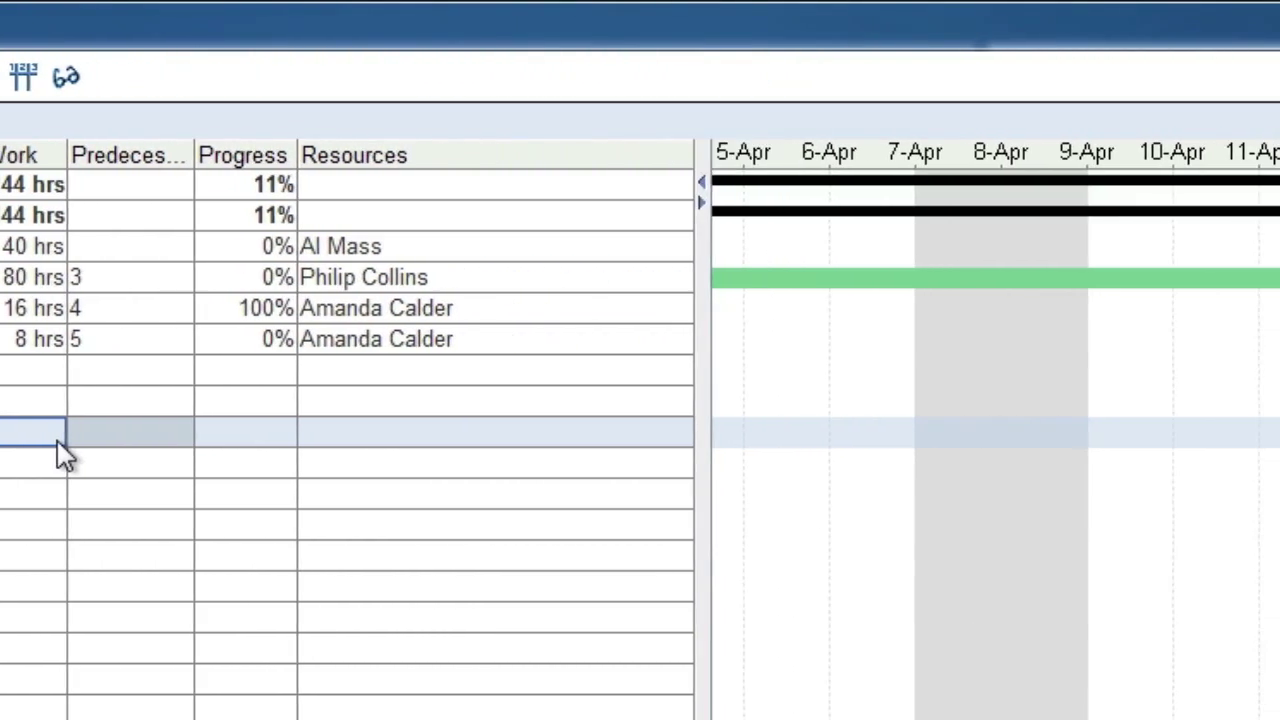
click(68, 80)
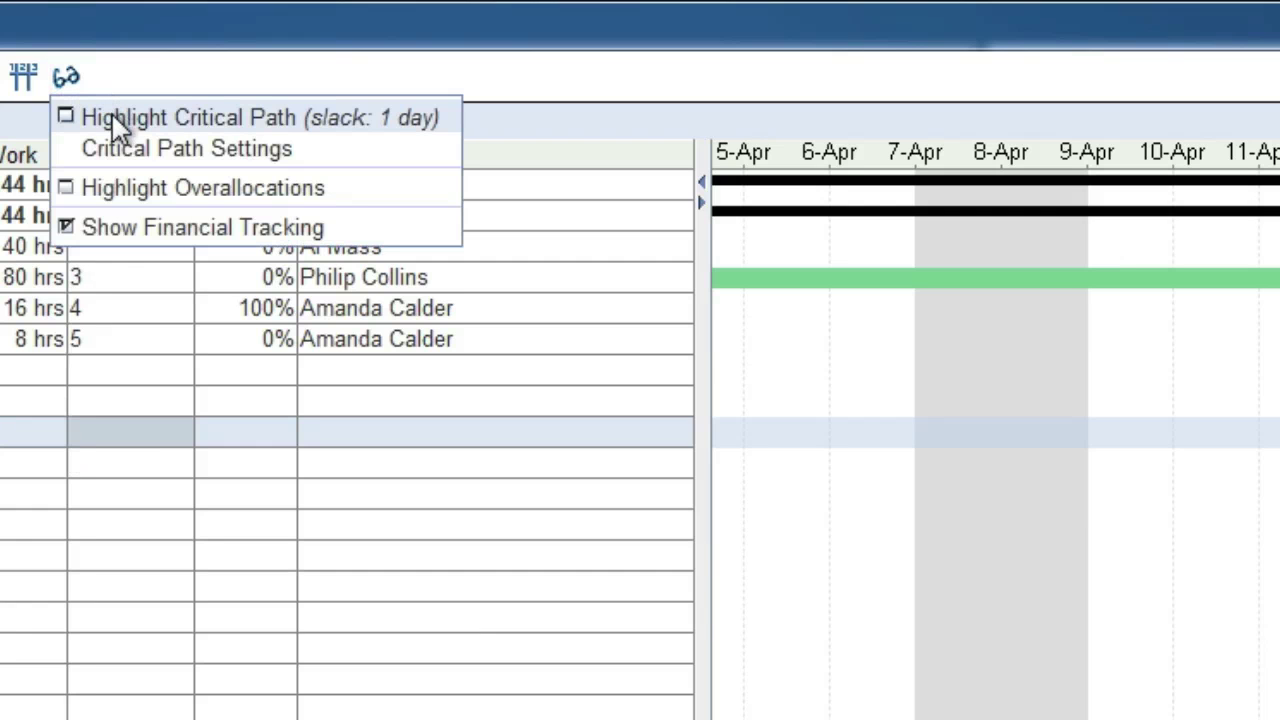
click(112, 116)
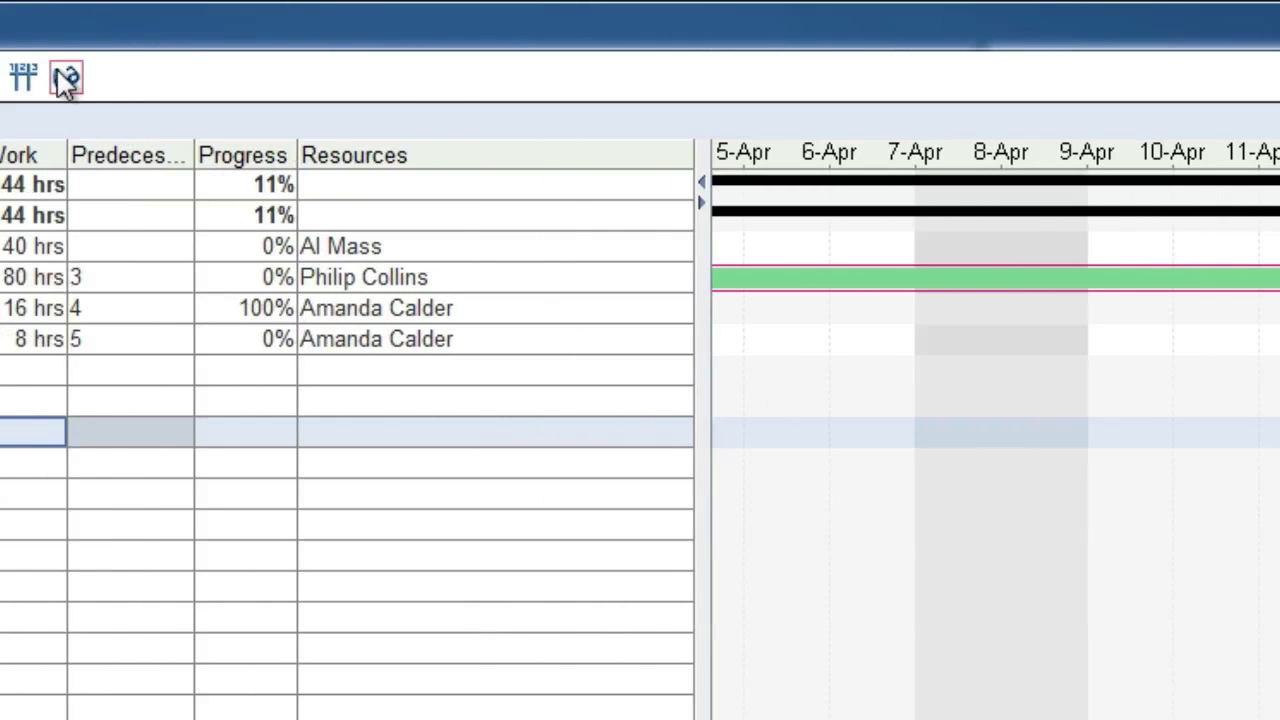
click(66, 80)
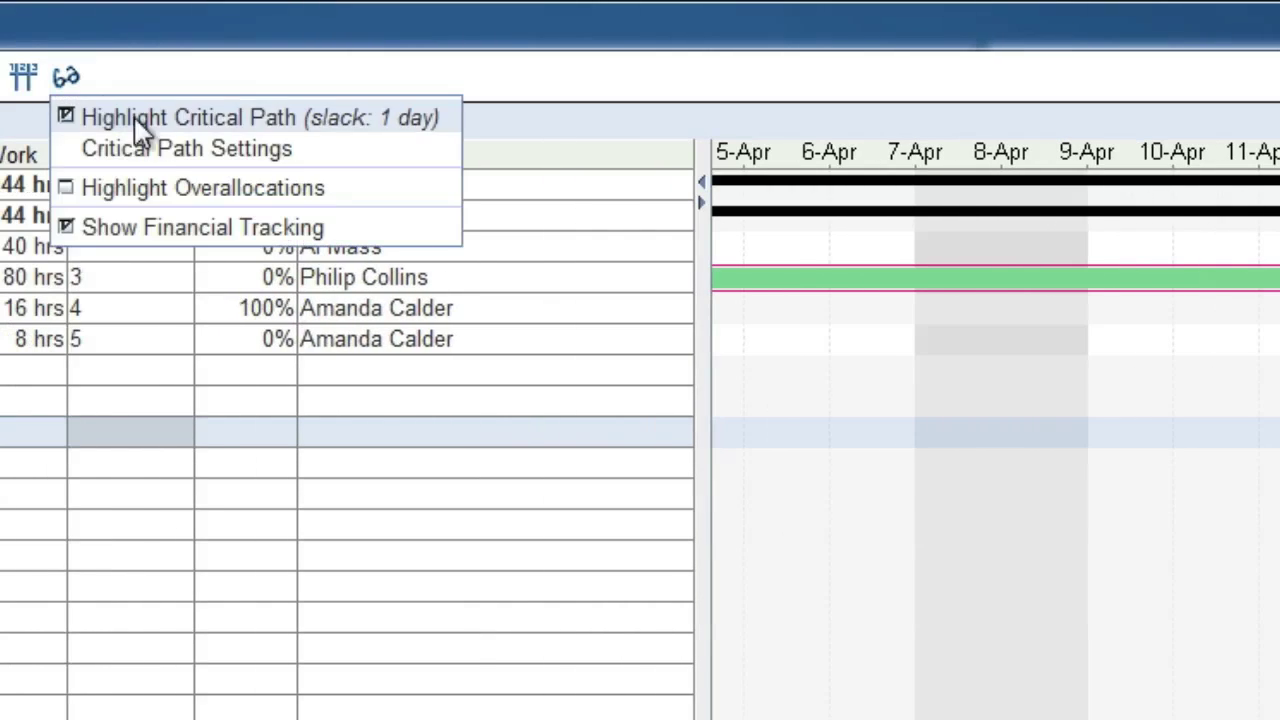
click(162, 149)
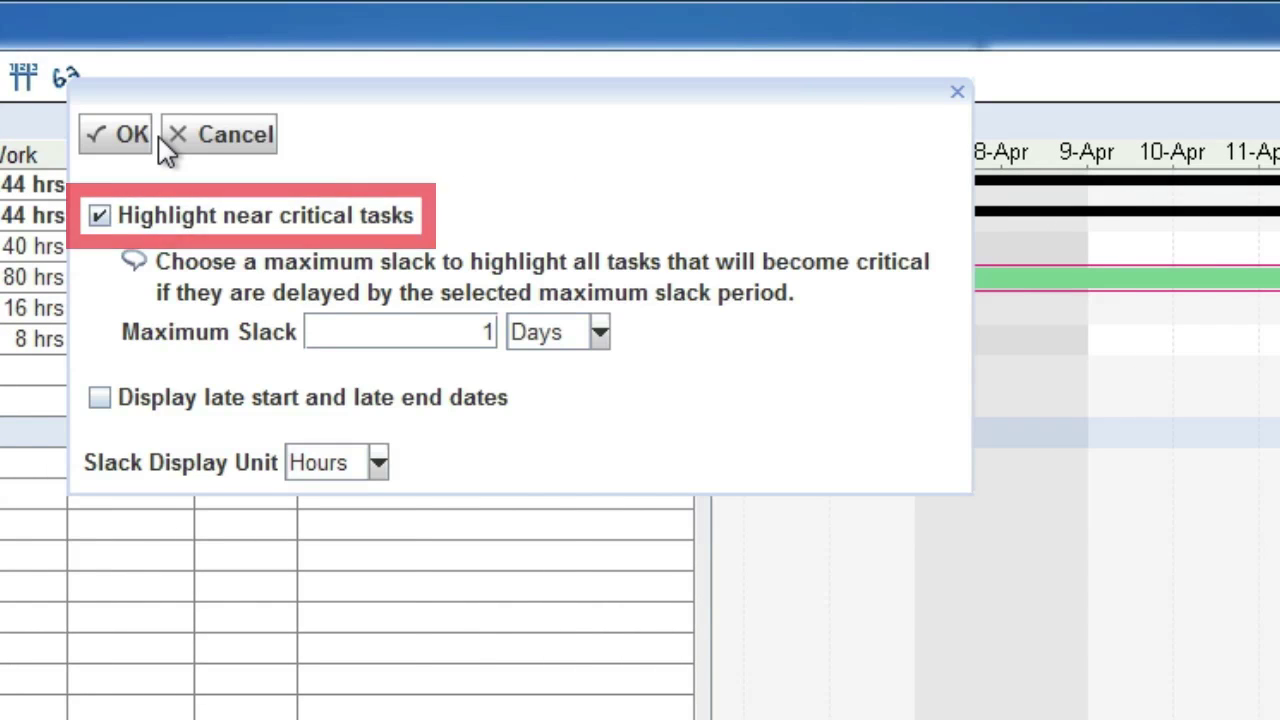